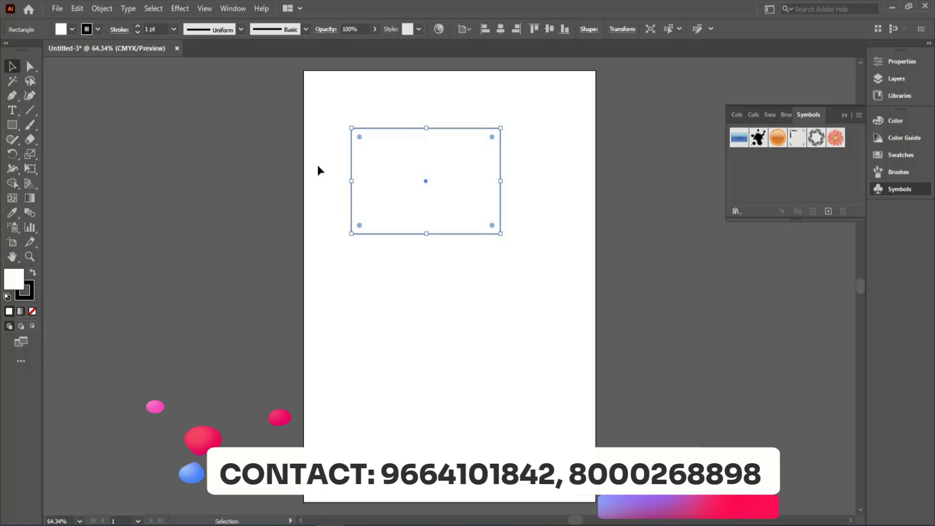
Check the rectangle's width and height in its transform properties.
{"action": "left_click", "coordinate": [902, 62]}
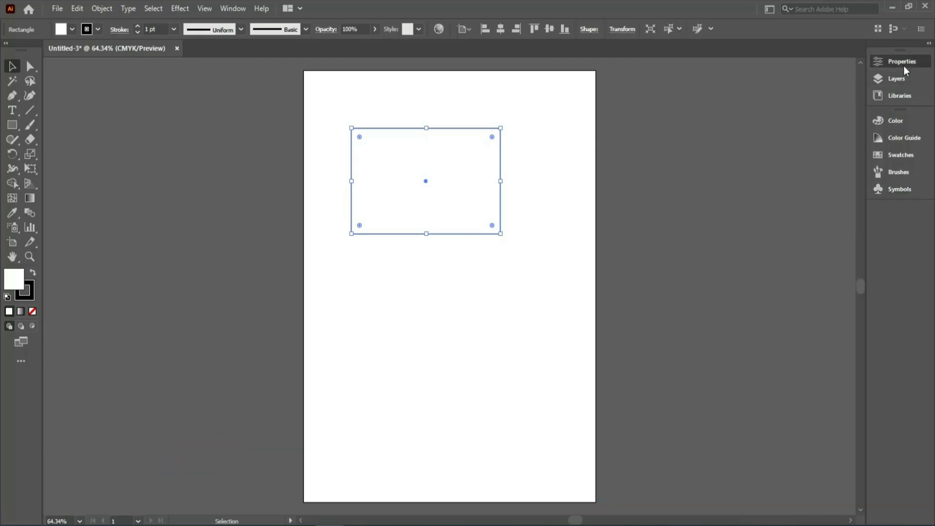
{"action": "left_click", "coordinate": [824, 108]}
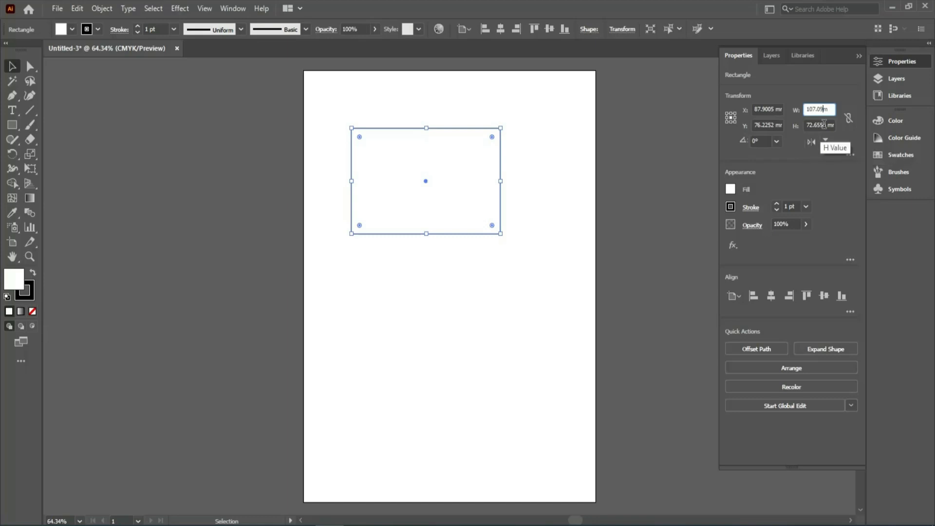
{"action": "left_click", "coordinate": [893, 59]}
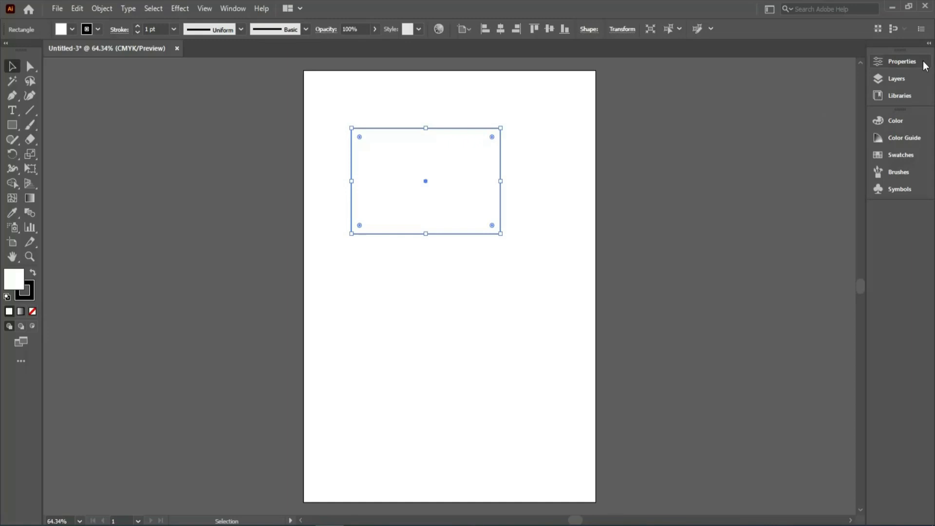
{"action": "left_click", "coordinate": [598, 174]}
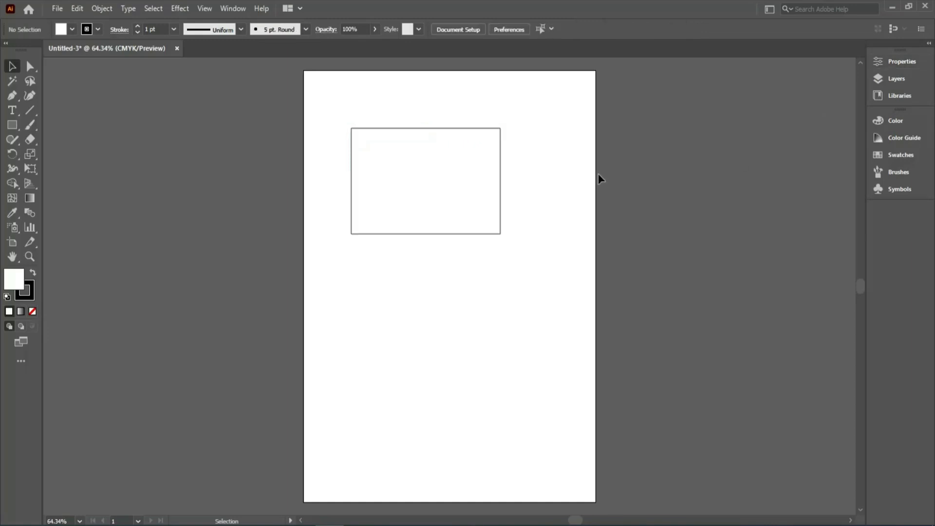
Change the document's measurement units to inches.
{"action": "left_click", "coordinate": [57, 9]}
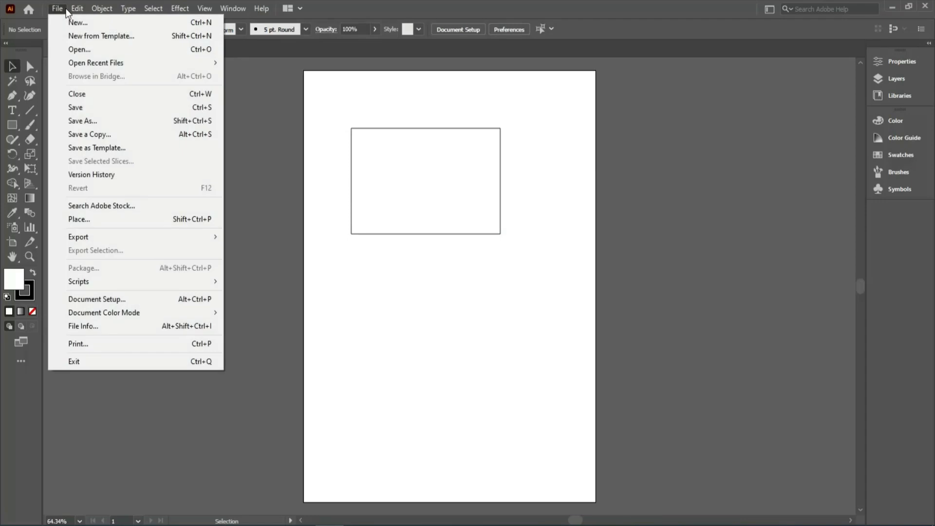
{"action": "left_click", "coordinate": [152, 301]}
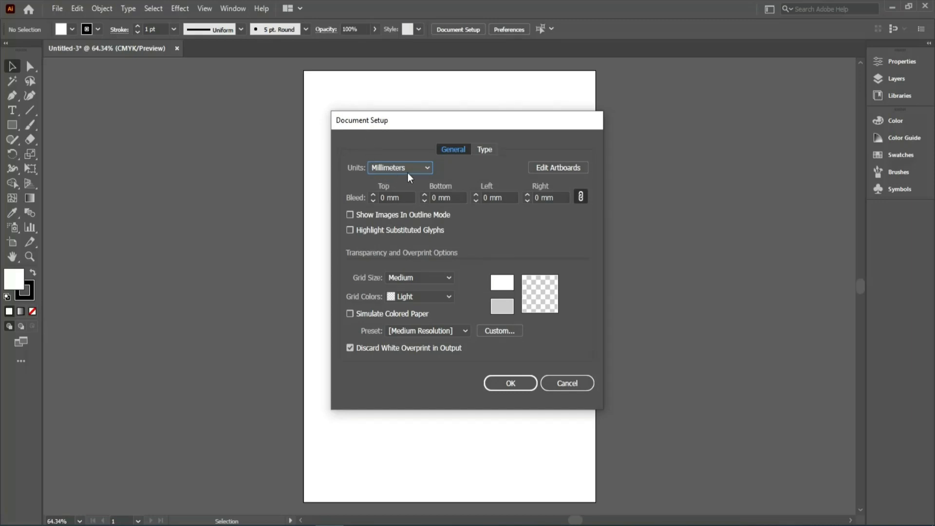
{"action": "left_click", "coordinate": [427, 168]}
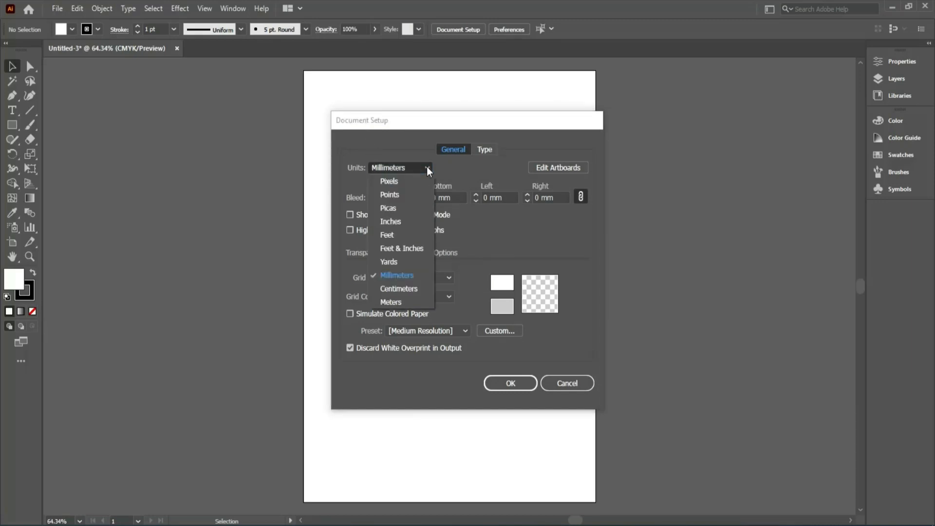
{"action": "left_click", "coordinate": [405, 221]}
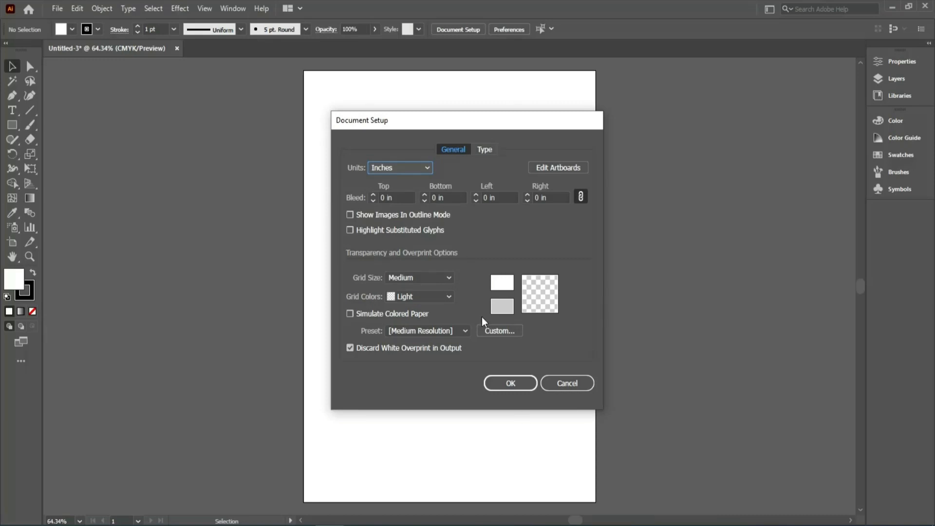
{"action": "left_click", "coordinate": [496, 383]}
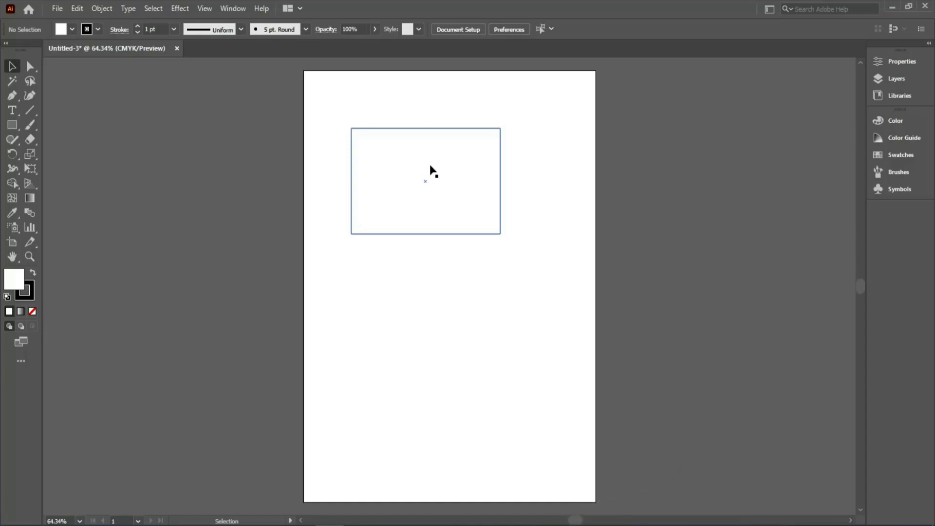
Move the rectangle slightly up the page and resize it to 3.35 in wide and 2.1 in high.
{"action": "left_click_drag", "start_coordinate": [397, 158], "coordinate": [390, 137]}
{"action": "left_click", "coordinate": [895, 62]}
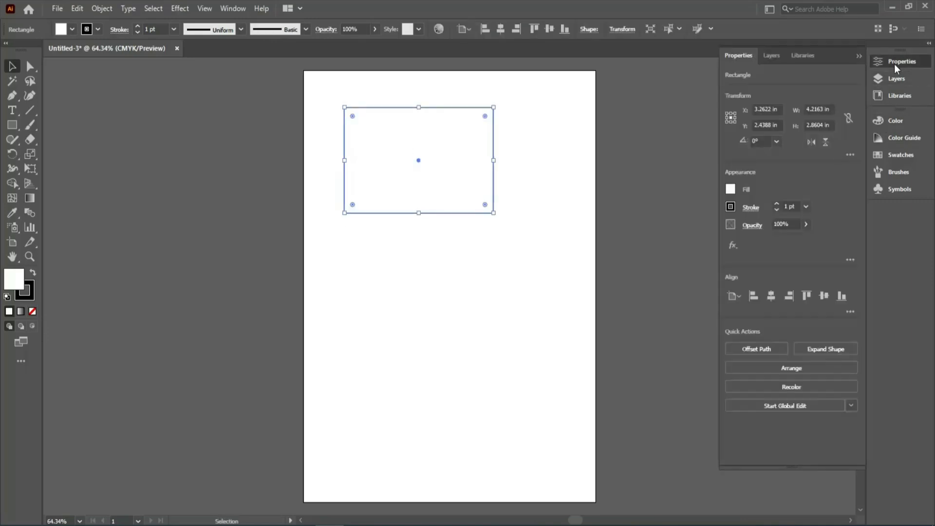
{"action": "left_click", "coordinate": [819, 109]}
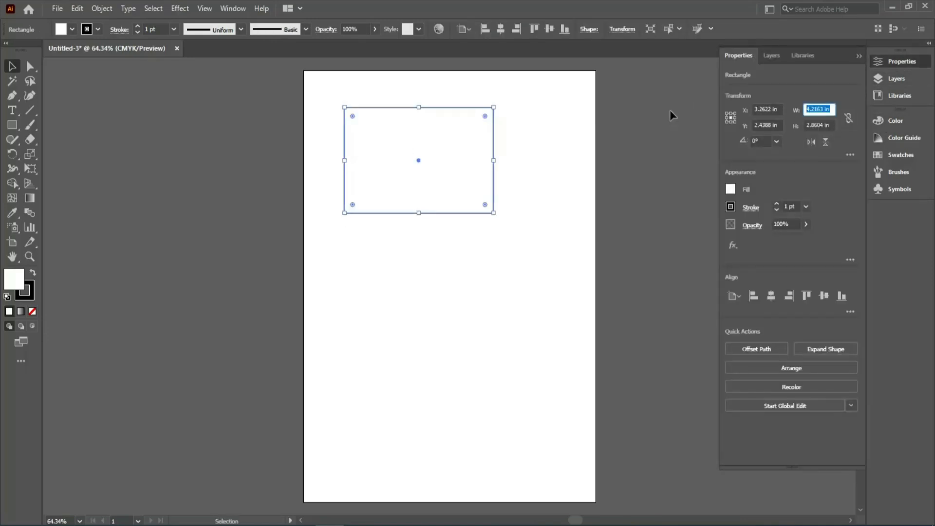
{"action": "type", "text": "3.35"}
{"action": "key", "text": "Return"}
{"action": "left_click", "coordinate": [834, 125]}
{"action": "left_click_drag", "start_coordinate": [834, 125], "coordinate": [803, 125]}
{"action": "type", "text": "2.1"}
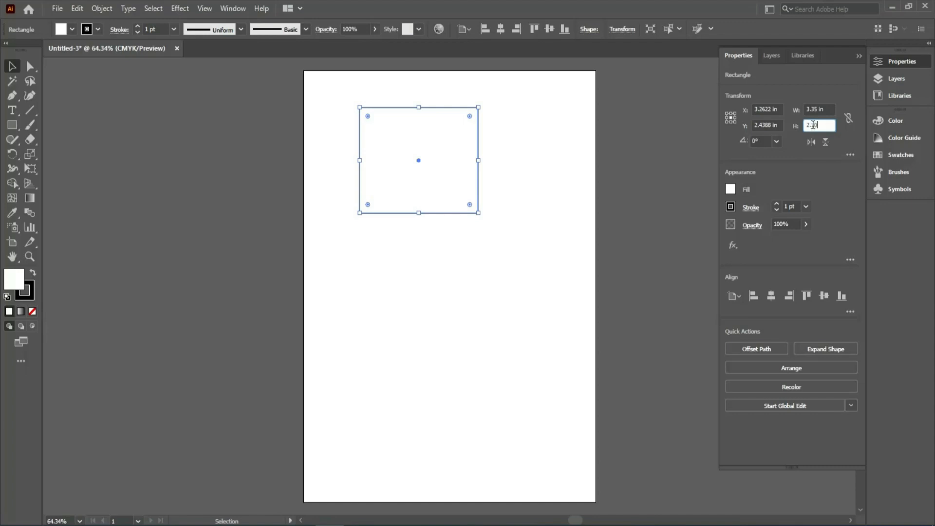
{"action": "left_click", "coordinate": [815, 110]}
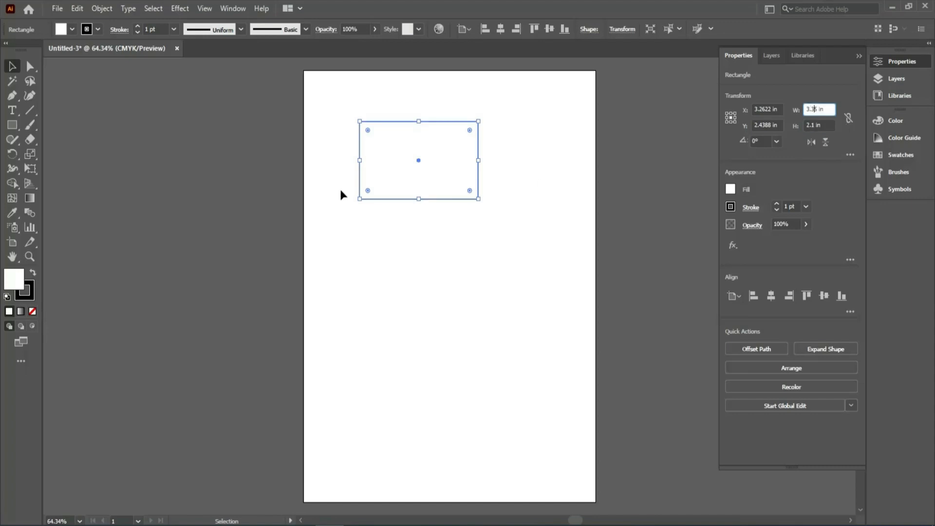
Reduce the rectangle's stroke weight to 0.25 pt.
{"action": "left_click", "coordinate": [339, 189]}
{"action": "left_click", "coordinate": [364, 139]}
{"action": "key", "text": "ctrl+space"}
{"action": "left_click_drag", "start_coordinate": [357, 122], "coordinate": [679, 408]}
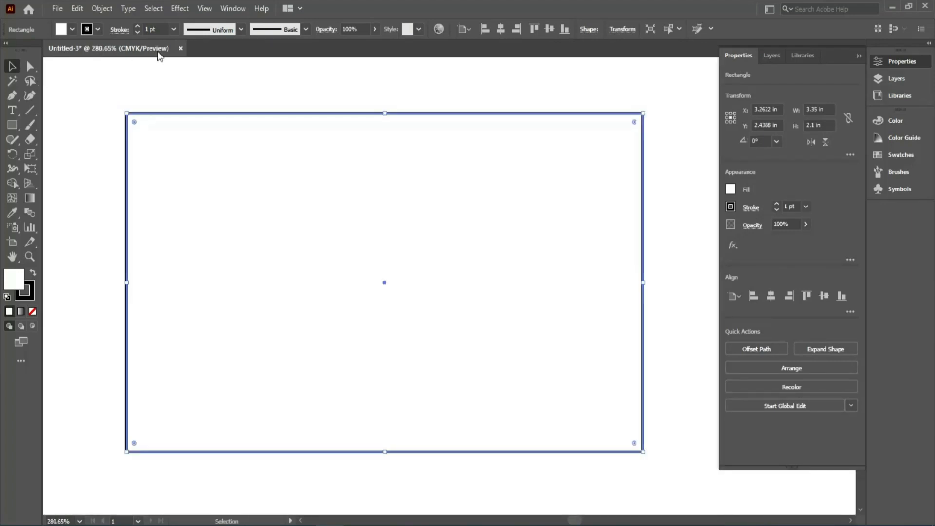
{"action": "left_click", "coordinate": [172, 30]}
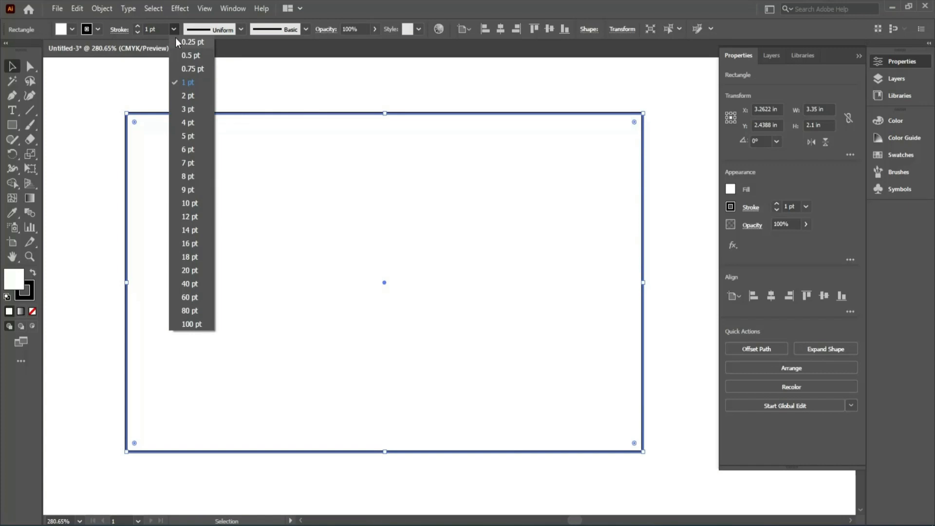
{"action": "left_click", "coordinate": [176, 38]}
{"action": "left_click", "coordinate": [94, 99]}
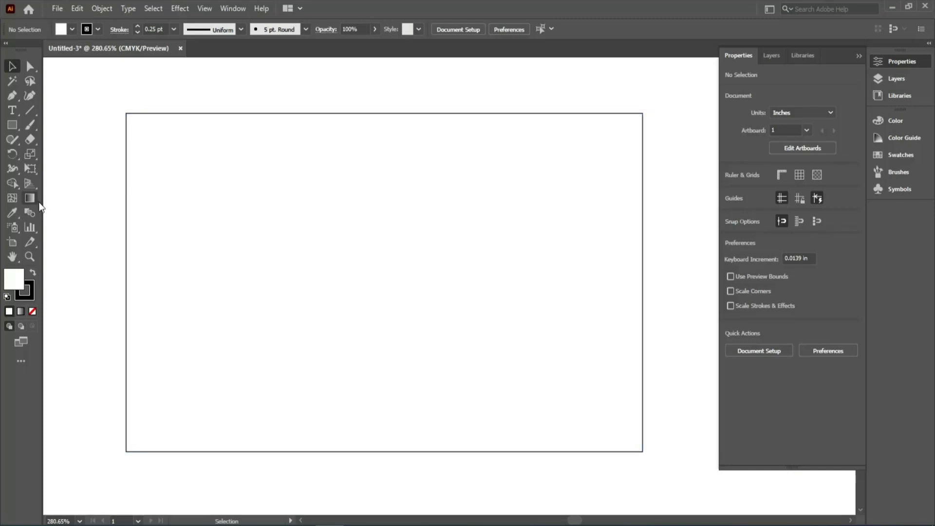
Show the rulers and place guides along all four edges of the rectangle.
{"action": "key", "text": "a"}
{"action": "key", "text": "ctrl+r"}
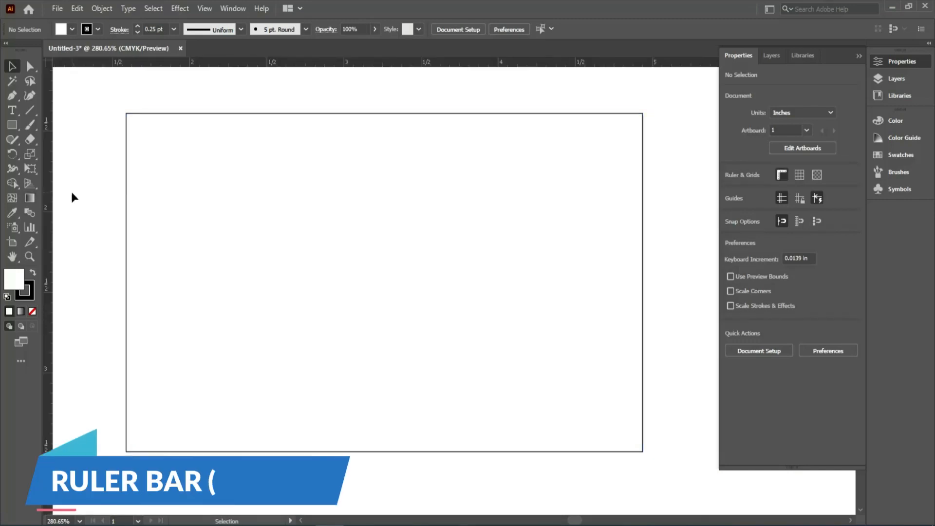
{"action": "left_click_drag", "start_coordinate": [48, 191], "coordinate": [126, 178]}
{"action": "left_click_drag", "start_coordinate": [343, 60], "coordinate": [390, 113]}
{"action": "left_click_drag", "start_coordinate": [47, 222], "coordinate": [643, 223]}
{"action": "left_click_drag", "start_coordinate": [533, 64], "coordinate": [514, 452]}
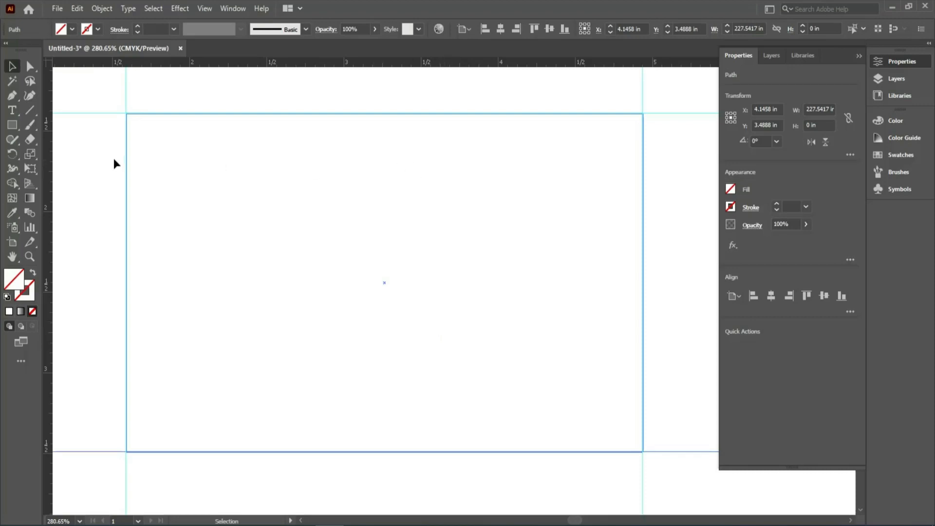
Add the text "ROBOLAB" inside the rectangle, left of its centre.
{"action": "left_click", "coordinate": [12, 110]}
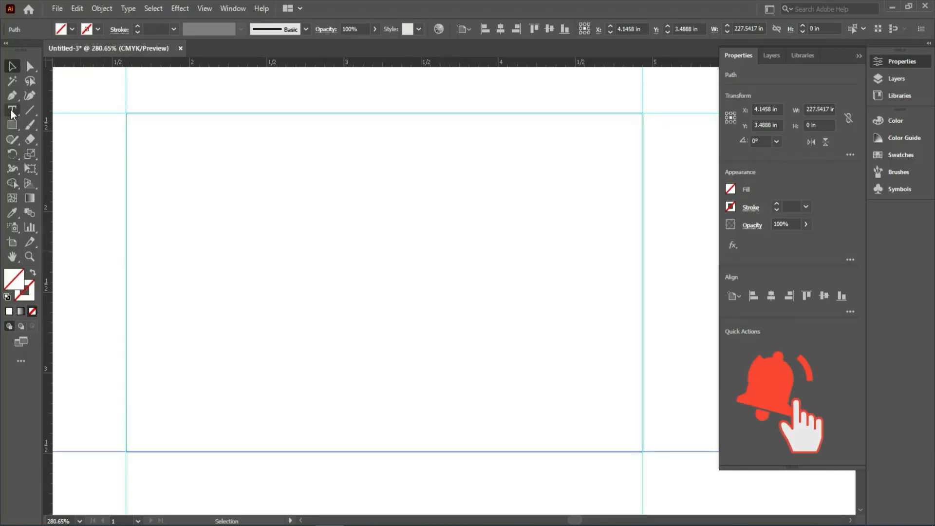
{"action": "left_click", "coordinate": [228, 246]}
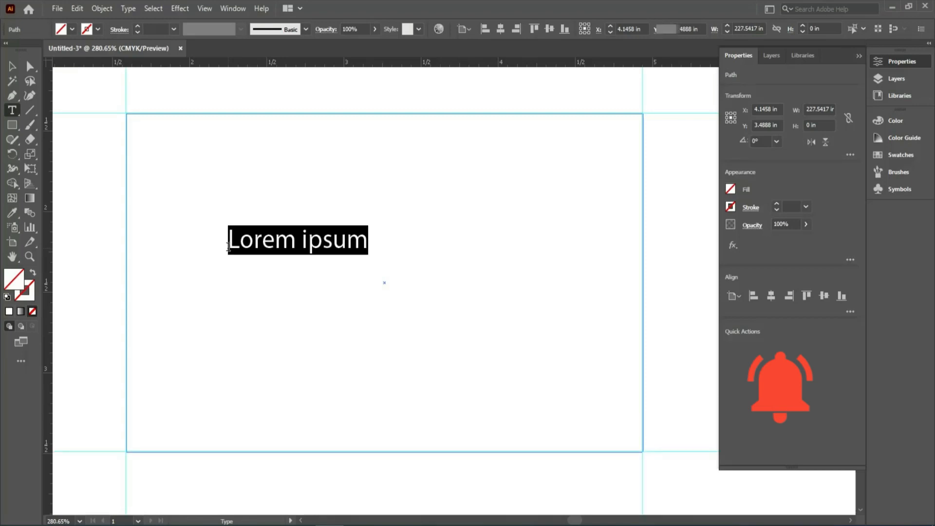
{"action": "type", "text": "ROBOLAB"}
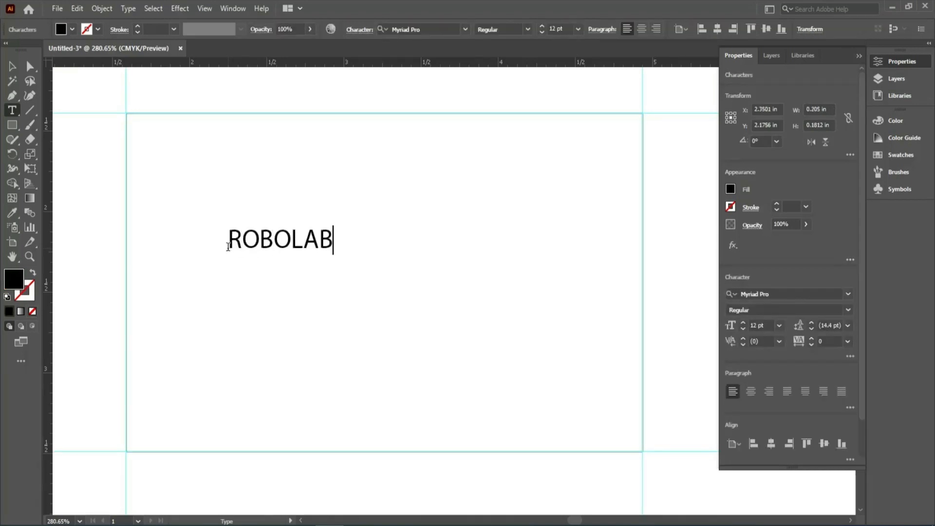
{"action": "key", "text": "Escape"}
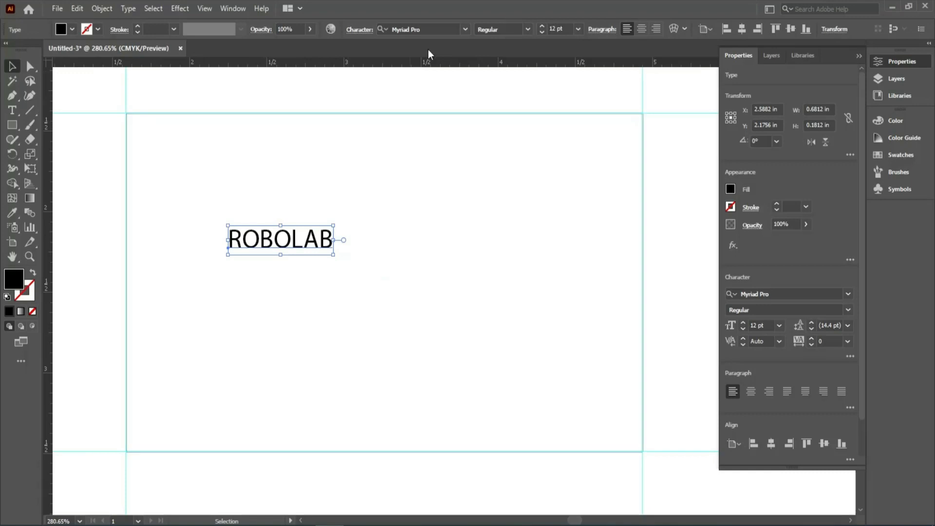
Set the ROBOLAB text's font to Bebas Neue and scale it up to about 31 pt in the rectangle's left half.
{"action": "left_click", "coordinate": [464, 30]}
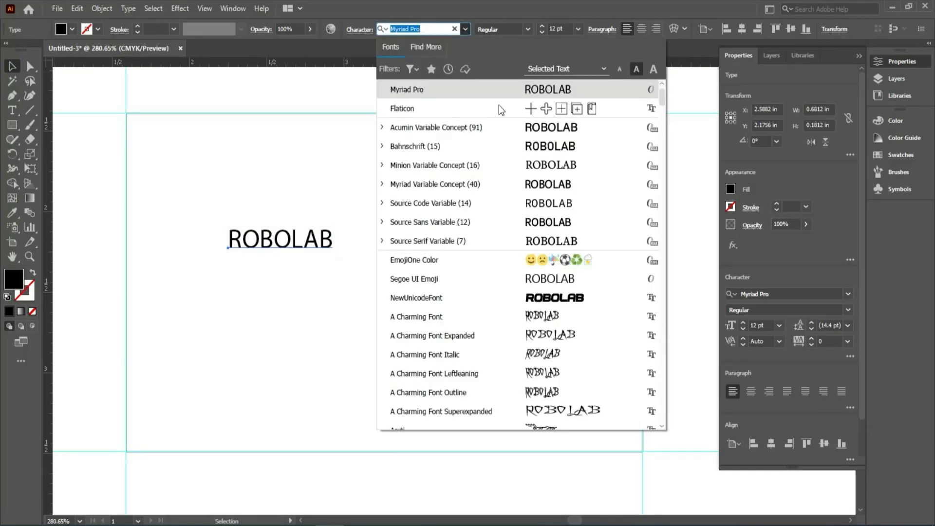
{"action": "scroll", "coordinate": [501, 253], "scroll_direction": "down", "scroll_amount": 10}
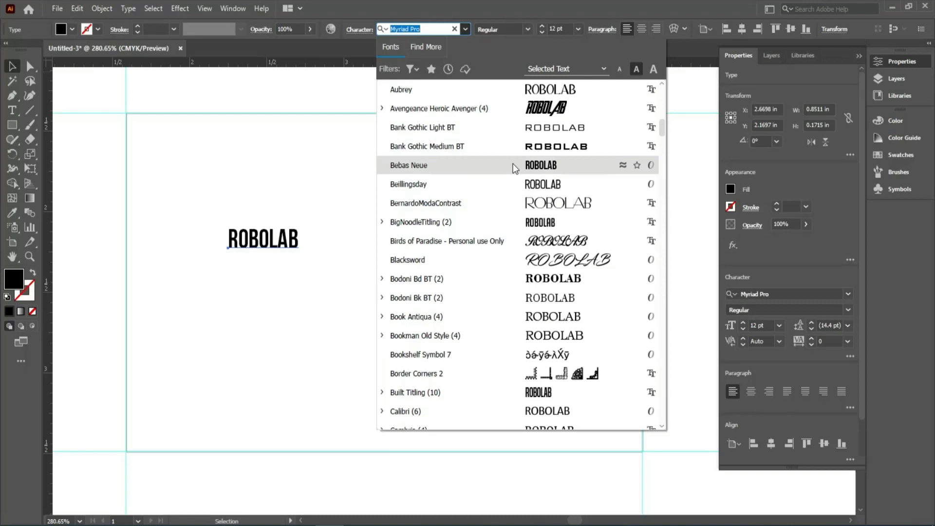
{"action": "scroll", "coordinate": [511, 174], "scroll_direction": "down", "scroll_amount": 1}
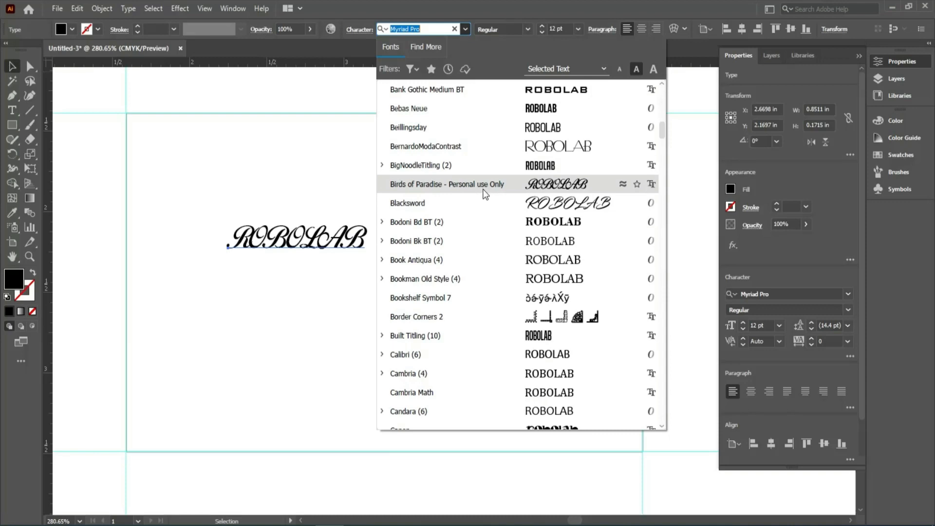
{"action": "scroll", "coordinate": [484, 188], "scroll_direction": "up", "scroll_amount": 3}
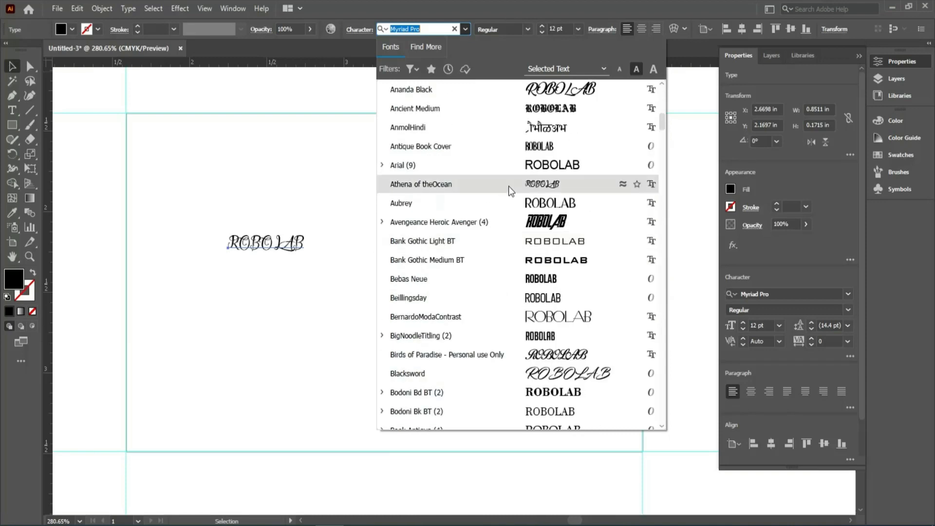
{"action": "scroll", "coordinate": [499, 155], "scroll_direction": "up", "scroll_amount": 7}
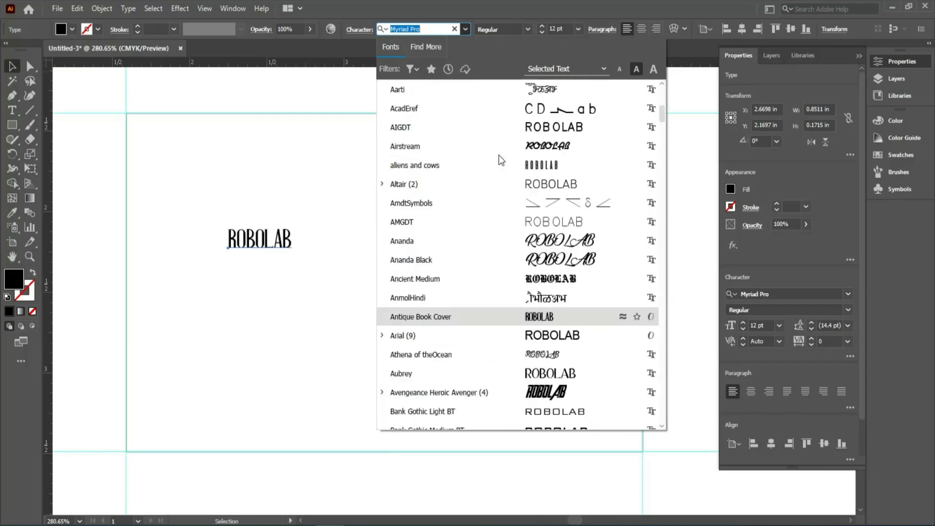
{"action": "scroll", "coordinate": [499, 155], "scroll_direction": "up", "scroll_amount": 1}
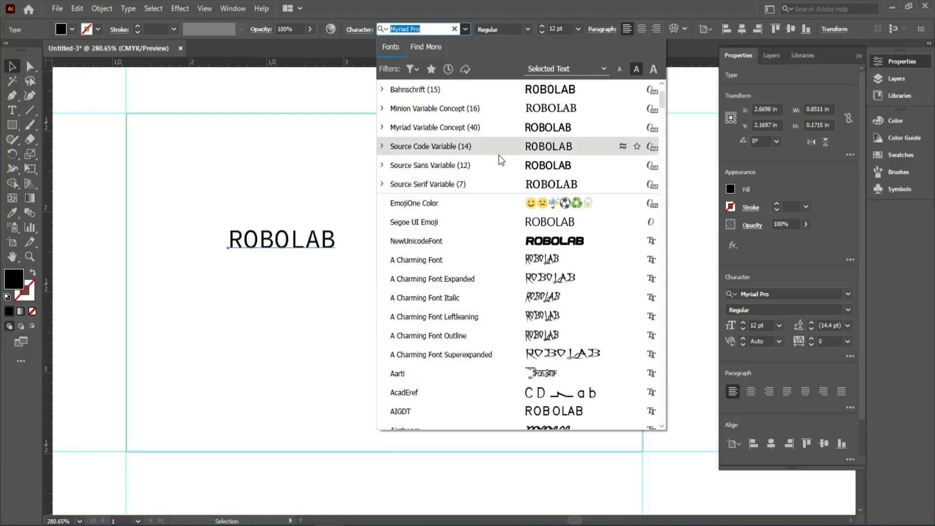
{"action": "scroll", "coordinate": [489, 378], "scroll_direction": "down", "scroll_amount": 3}
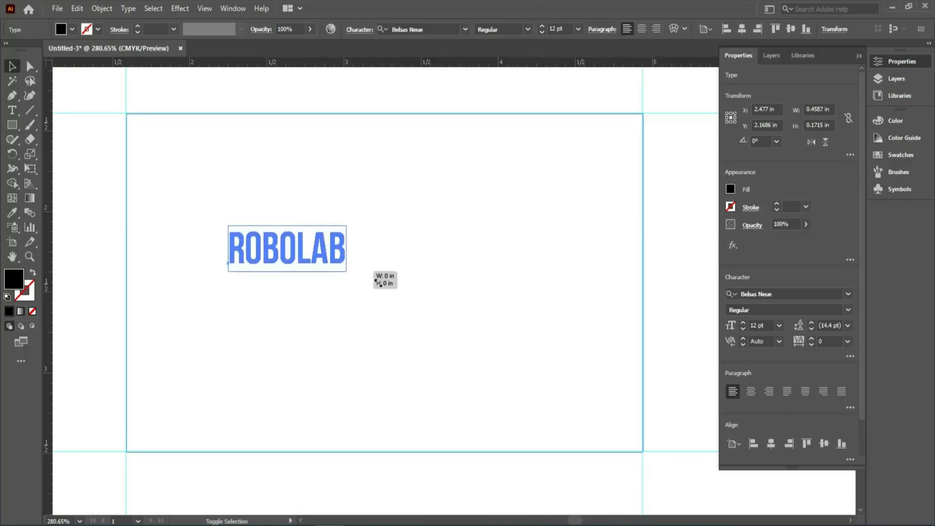
{"action": "left_click_drag", "start_coordinate": [349, 275], "coordinate": [413, 298]}
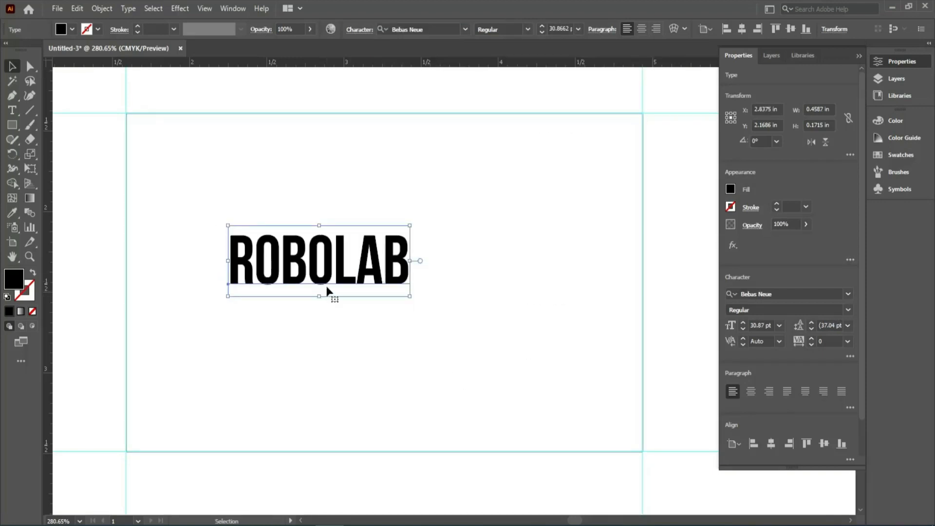
{"action": "left_click_drag", "start_coordinate": [327, 283], "coordinate": [292, 292]}
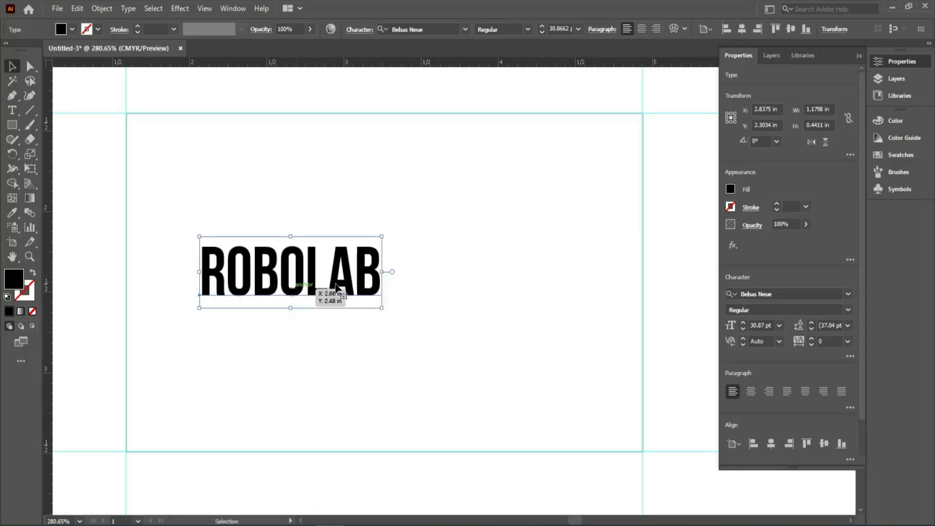
Fill the ROBOLAB text with the orange-red swatch.
{"action": "left_click", "coordinate": [892, 155]}
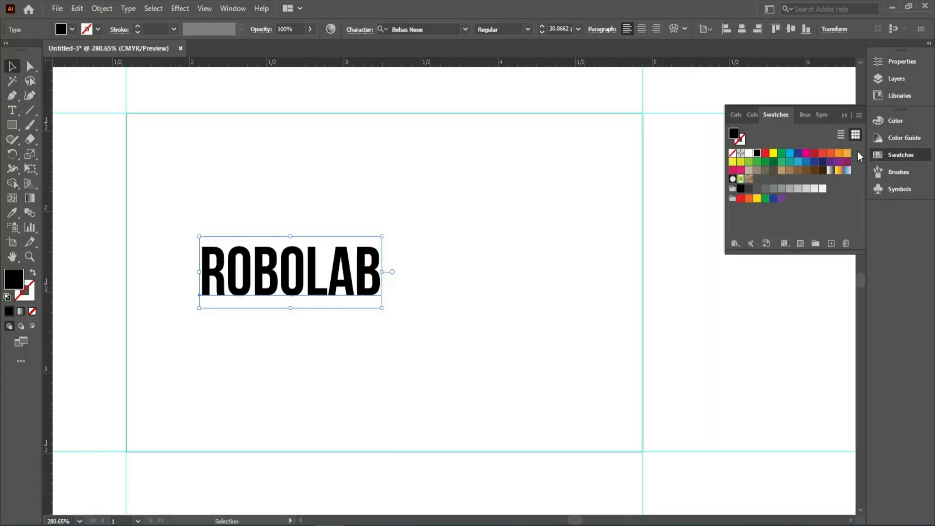
{"action": "left_click", "coordinate": [830, 153]}
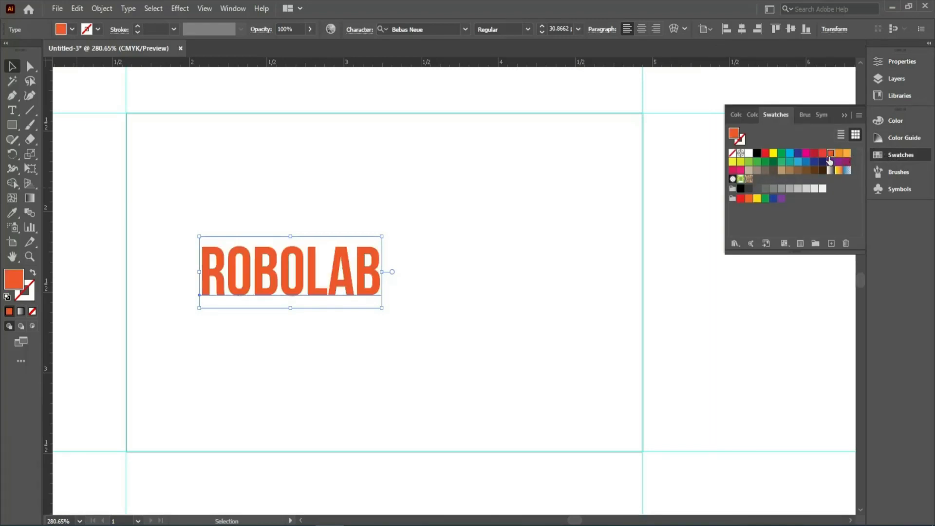
{"action": "left_click", "coordinate": [906, 157]}
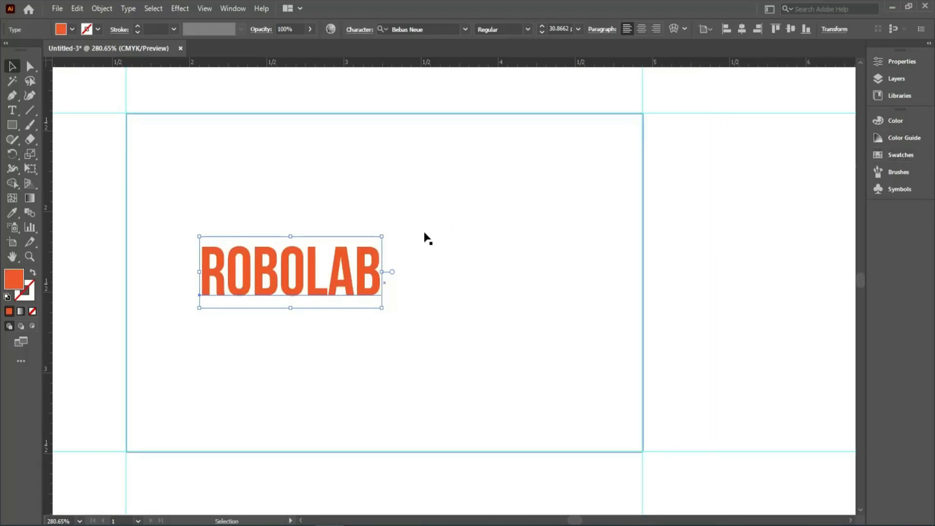
Draw a straight horizontal line directly beneath the ROBOLAB text, spanning the width of the word.
{"action": "left_click", "coordinate": [13, 127]}
{"action": "left_click_drag", "start_coordinate": [15, 127], "coordinate": [44, 127]}
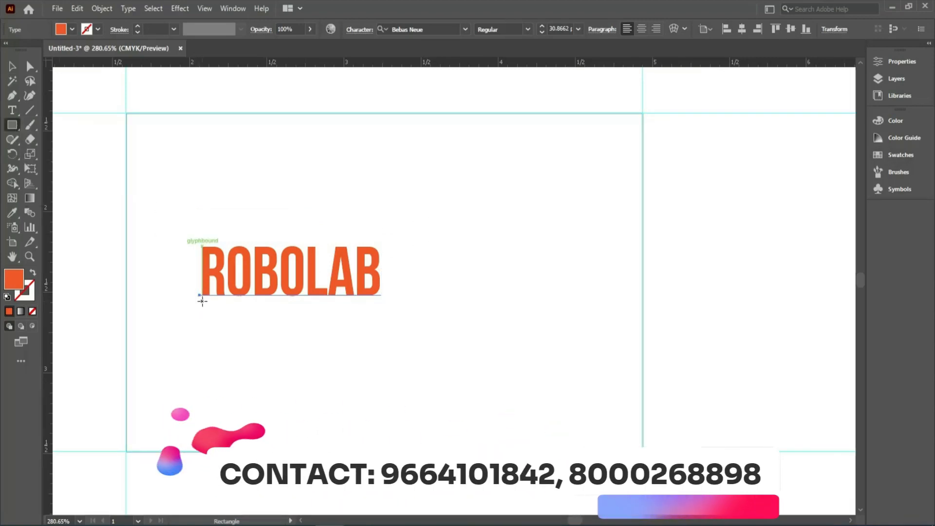
{"action": "key", "text": "backslash"}
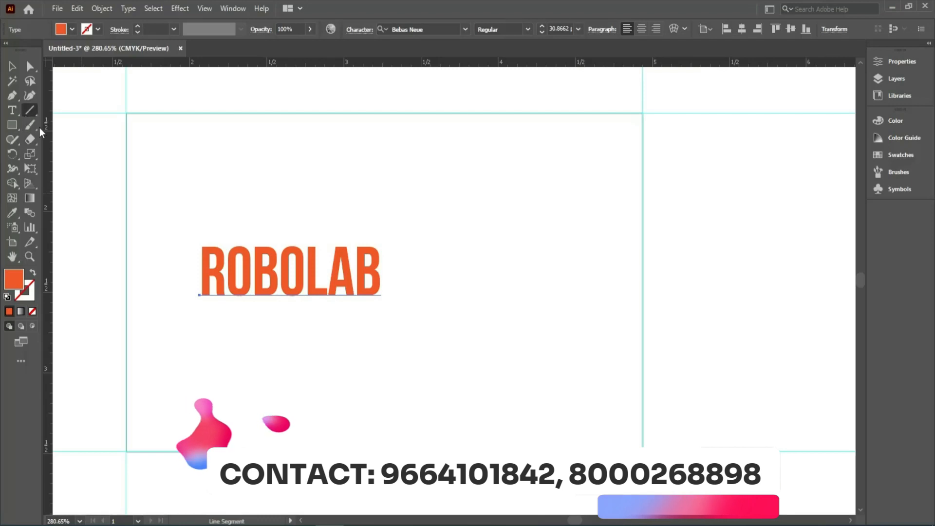
{"action": "left_click_drag", "start_coordinate": [202, 302], "coordinate": [380, 308]}
{"action": "key", "text": "v"}
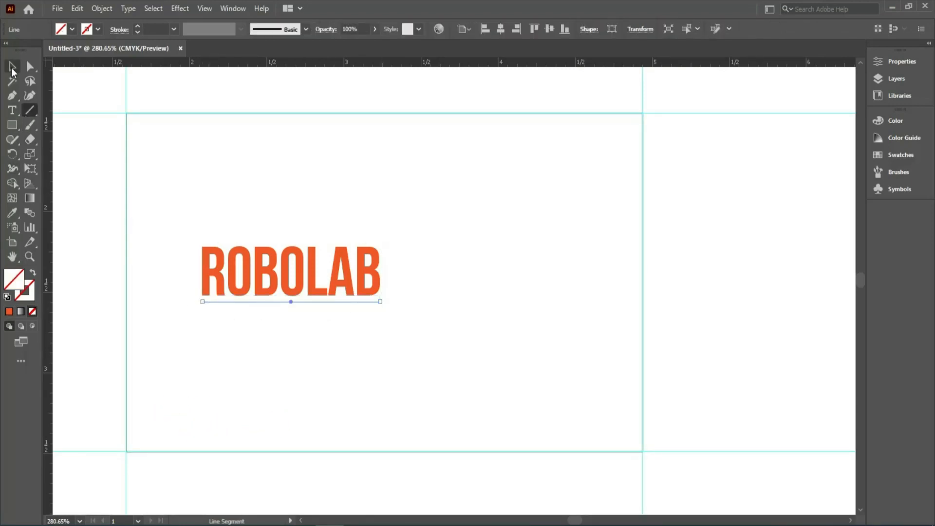
Give the line under ROBOLAB a black stroke and set its weight to 2 pt.
{"action": "left_click", "coordinate": [174, 29]}
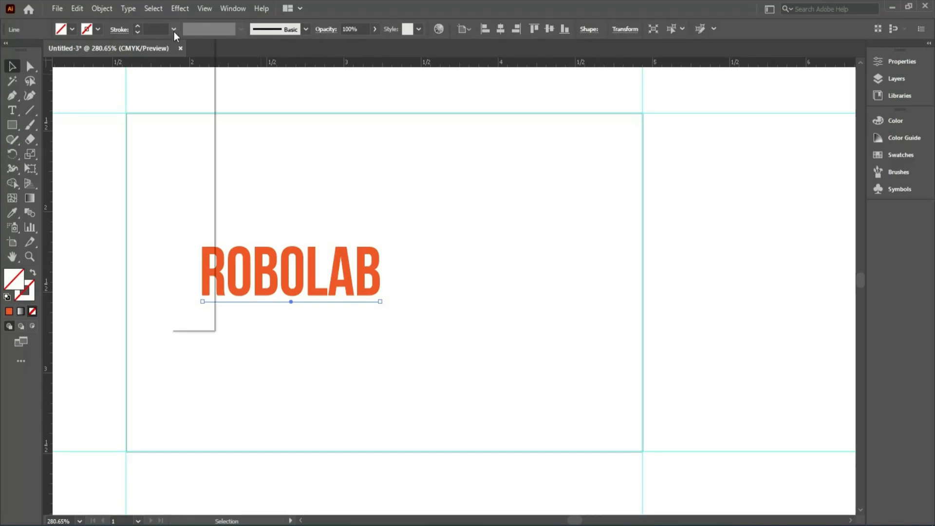
{"action": "left_click", "coordinate": [187, 109]}
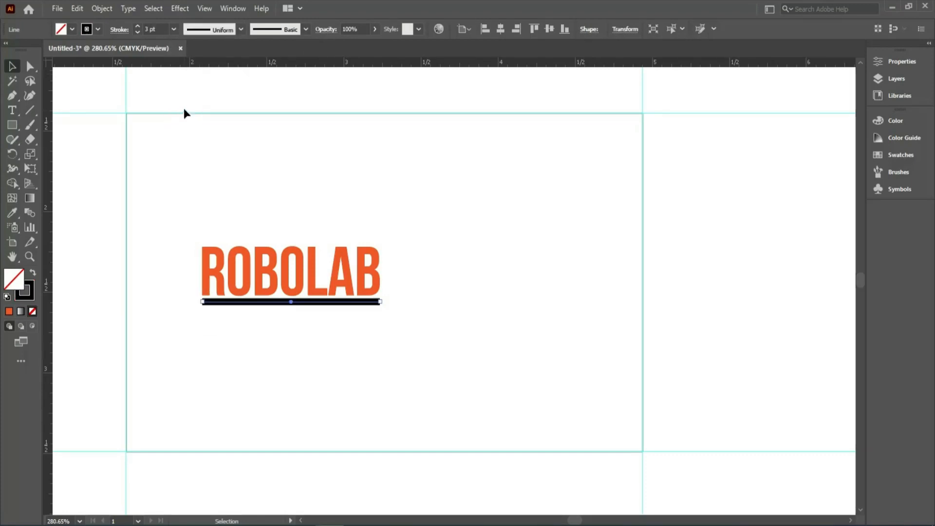
{"action": "left_click_drag", "start_coordinate": [160, 30], "coordinate": [139, 31]}
{"action": "type", "text": "2"}
{"action": "key", "text": "Return"}
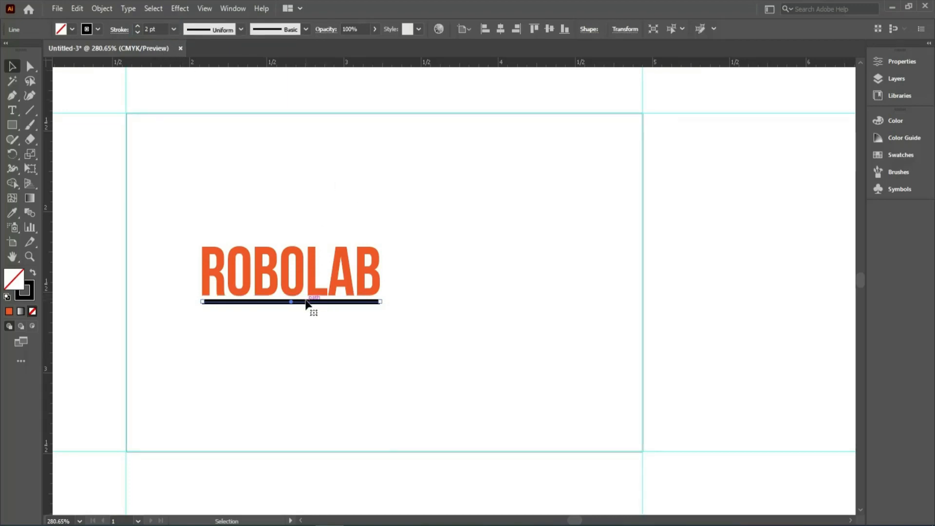
Duplicate the black underline just below itself, offset slightly right, and give the copy the orange-red swatch as stroke.
{"action": "left_click_drag", "start_coordinate": [312, 305], "coordinate": [317, 313]}
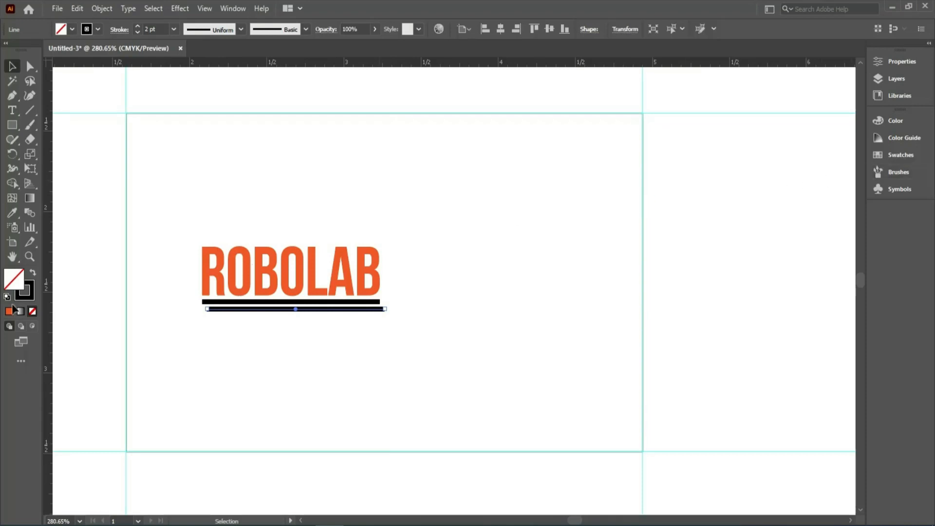
{"action": "left_click", "coordinate": [27, 298]}
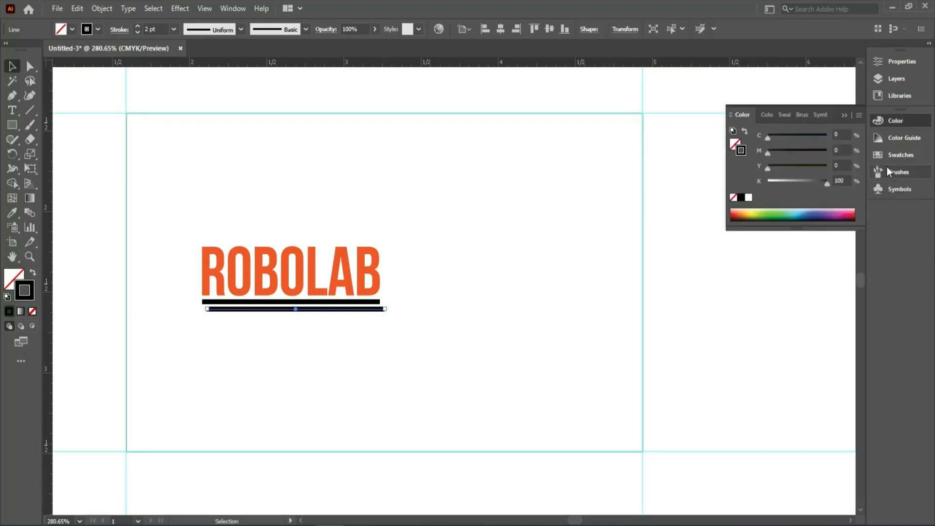
{"action": "left_click", "coordinate": [888, 157]}
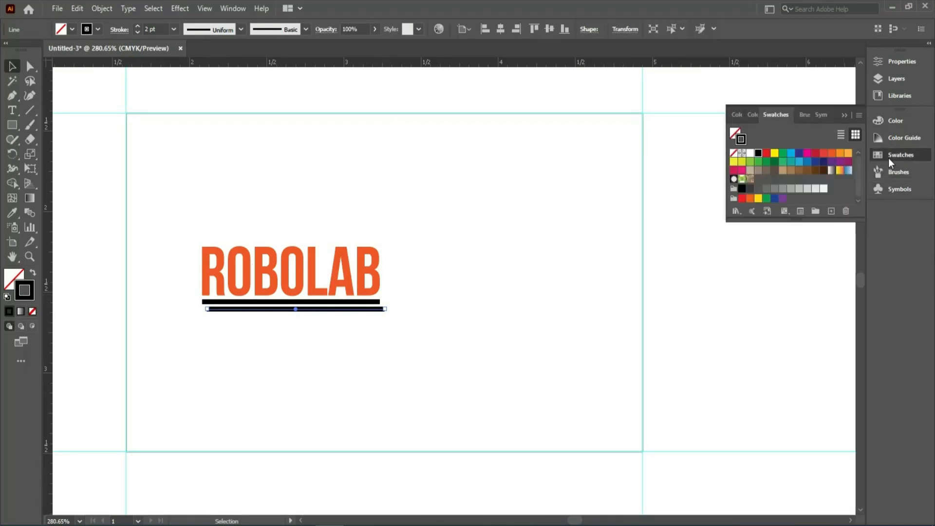
{"action": "left_click", "coordinate": [831, 154]}
{"action": "left_click", "coordinate": [458, 323]}
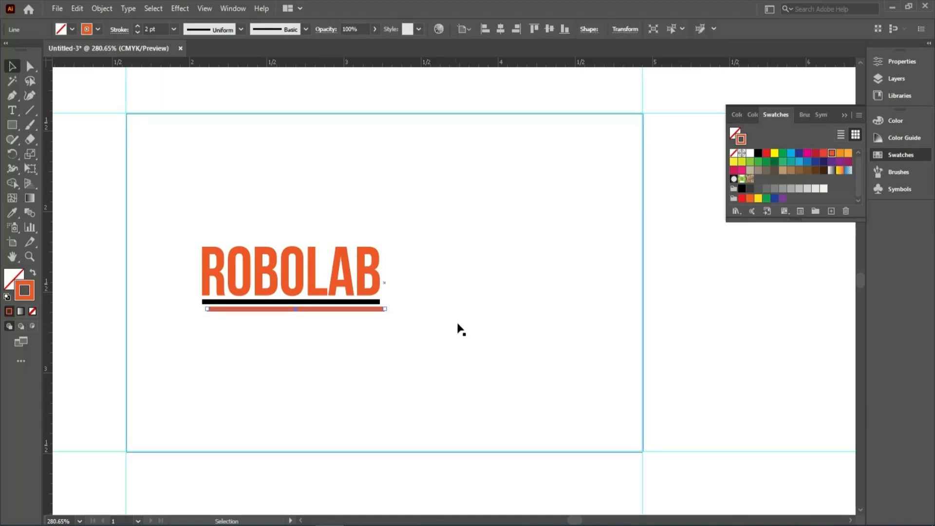
Set the orange-red underline's stroke weight to 1 pt and shift the line slightly further right.
{"action": "left_click", "coordinate": [330, 309]}
{"action": "double_click", "coordinate": [152, 30]}
{"action": "type", "text": "1"}
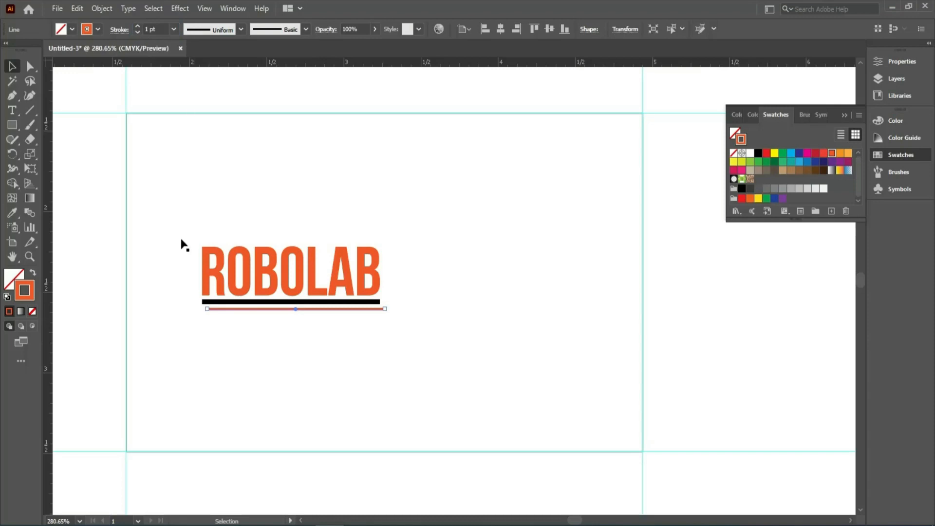
{"action": "left_click", "coordinate": [90, 232]}
{"action": "left_click_drag", "start_coordinate": [282, 311], "coordinate": [286, 314]}
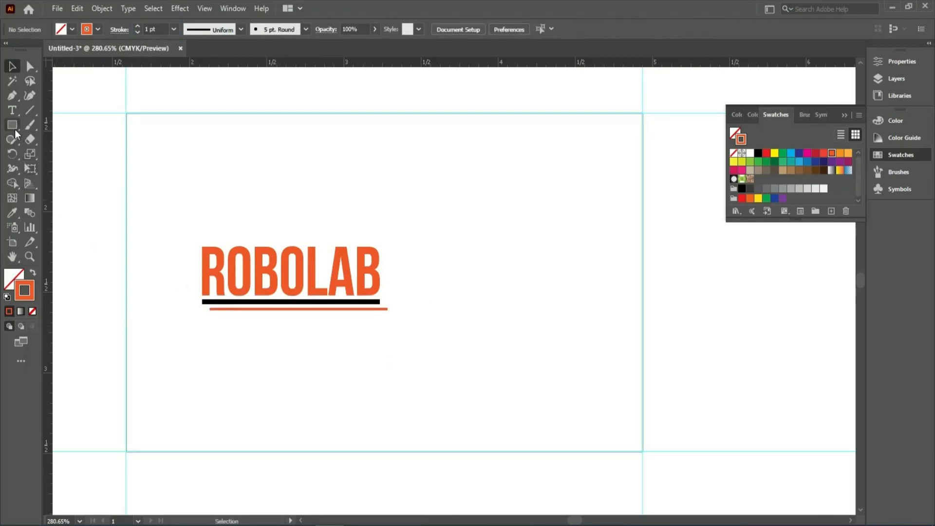
Add the cardholder's full name as a text line in the upper-right area of the card.
{"action": "left_click", "coordinate": [12, 110]}
{"action": "left_click", "coordinate": [505, 175]}
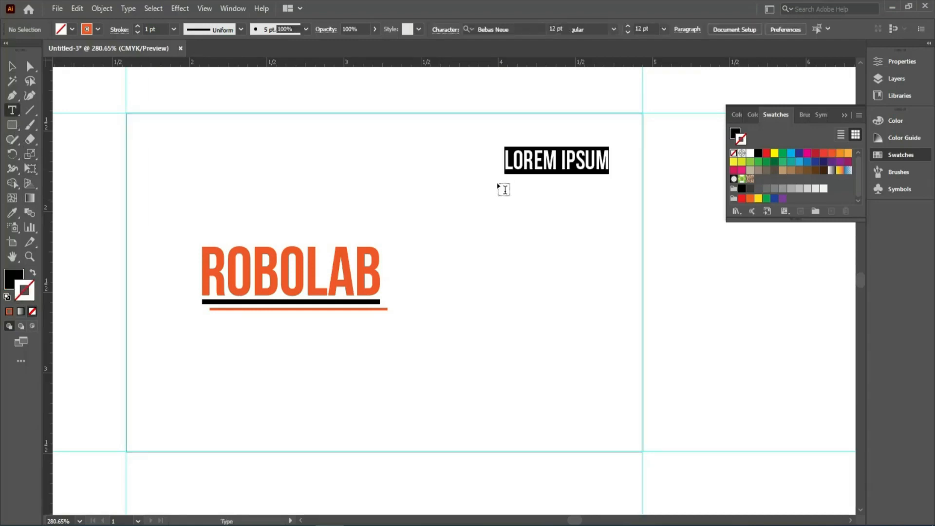
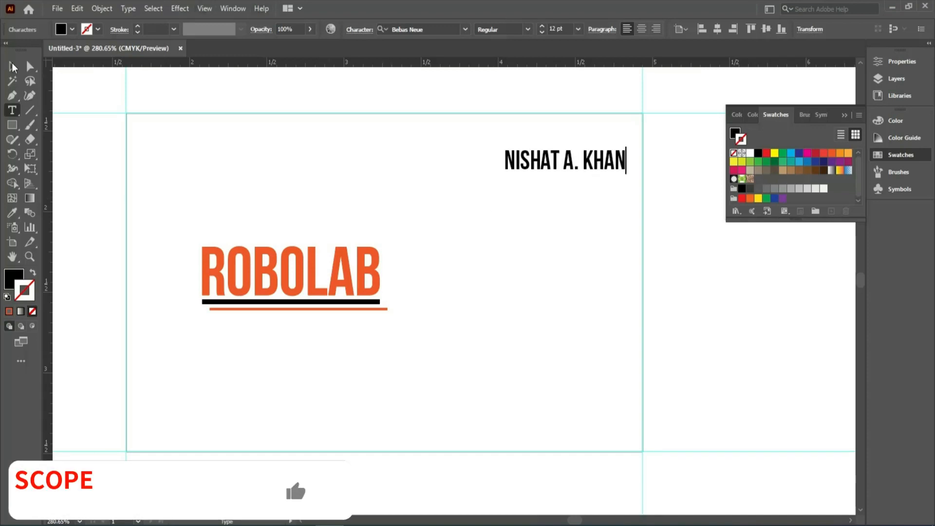
Set the name text to Times New Roman, Bold Italic, at 8 pt.
{"action": "key", "text": "Escape"}
{"action": "left_click", "coordinate": [463, 30]}
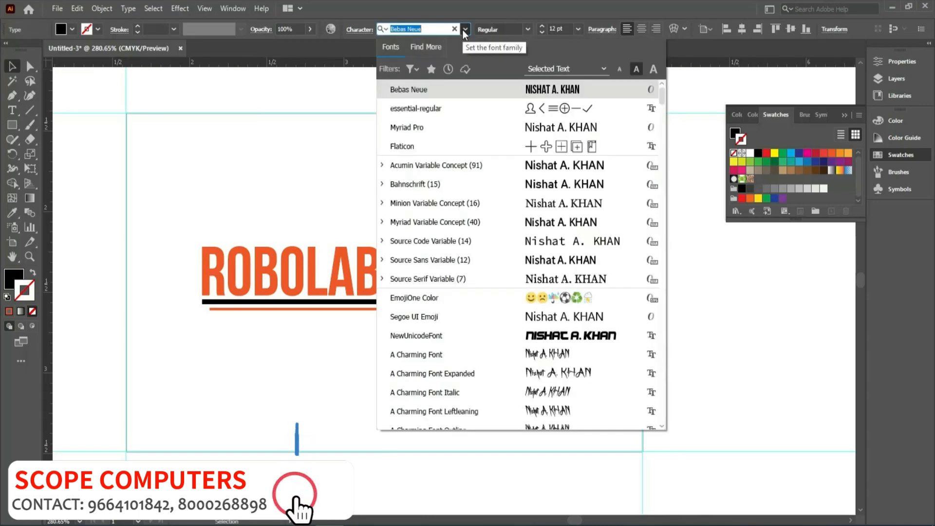
{"action": "type", "text": "TIME"}
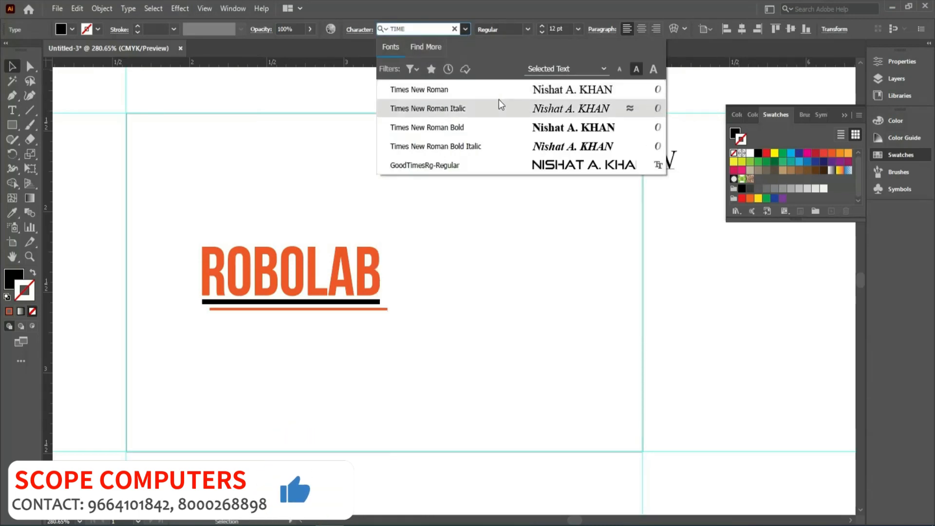
{"action": "left_click", "coordinate": [476, 95]}
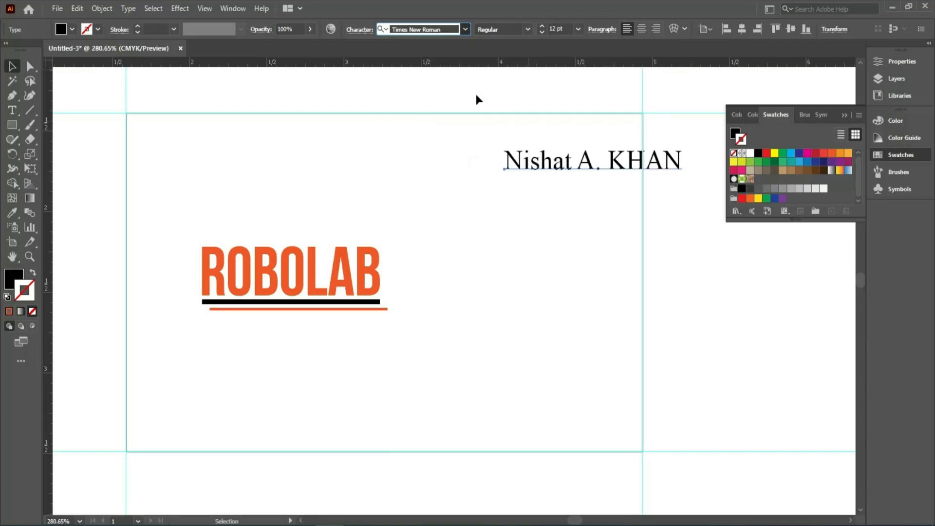
{"action": "left_click", "coordinate": [559, 30]}
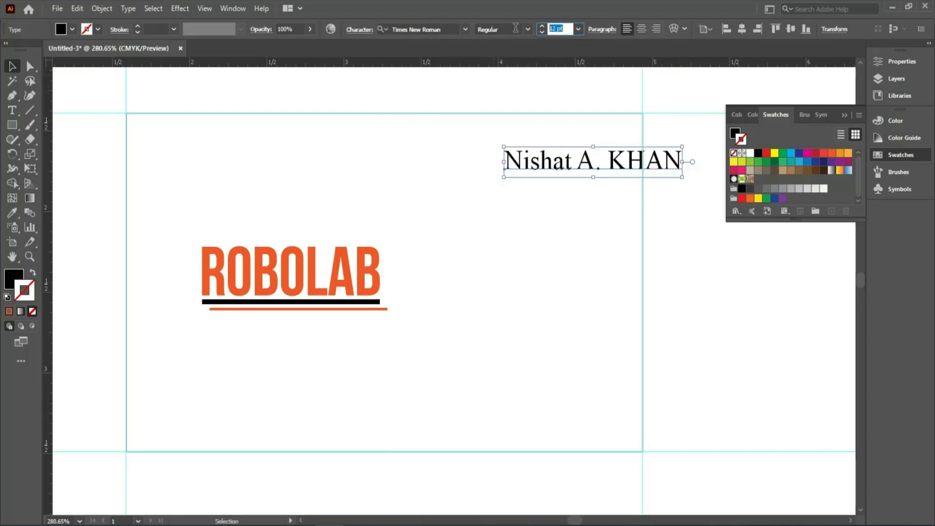
{"action": "type", "text": "1"}
{"action": "key", "text": "Return"}
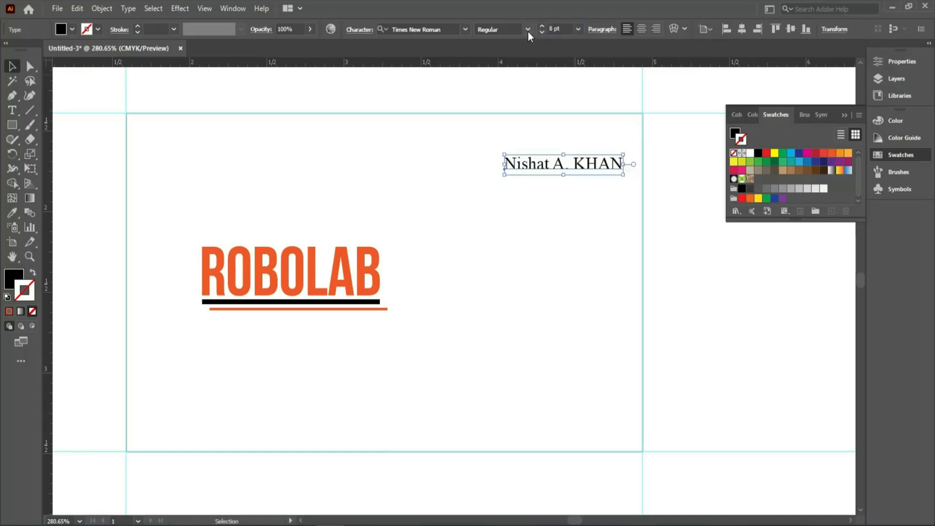
{"action": "left_click", "coordinate": [528, 32]}
{"action": "left_click", "coordinate": [503, 83]}
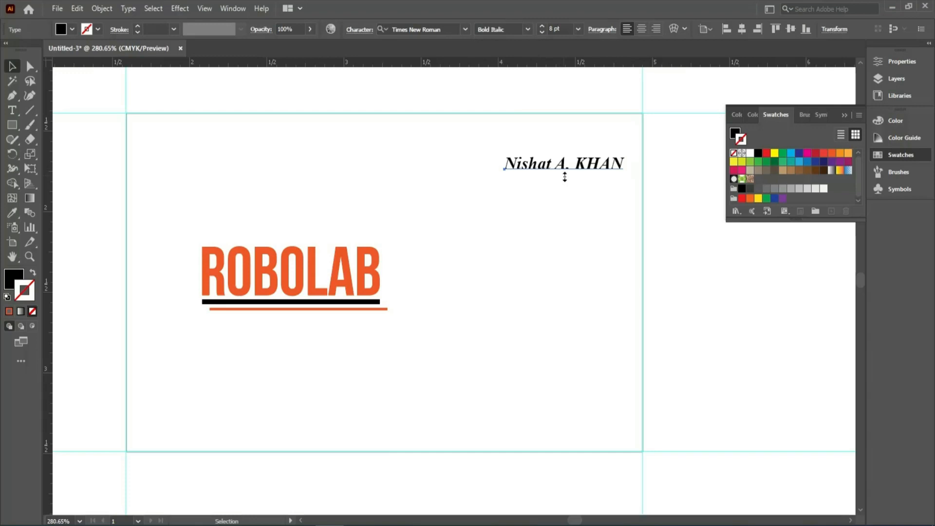
Retype the surname in lowercase after its initial and move the name text to the card's upper-right corner.
{"action": "key", "text": "F8"}
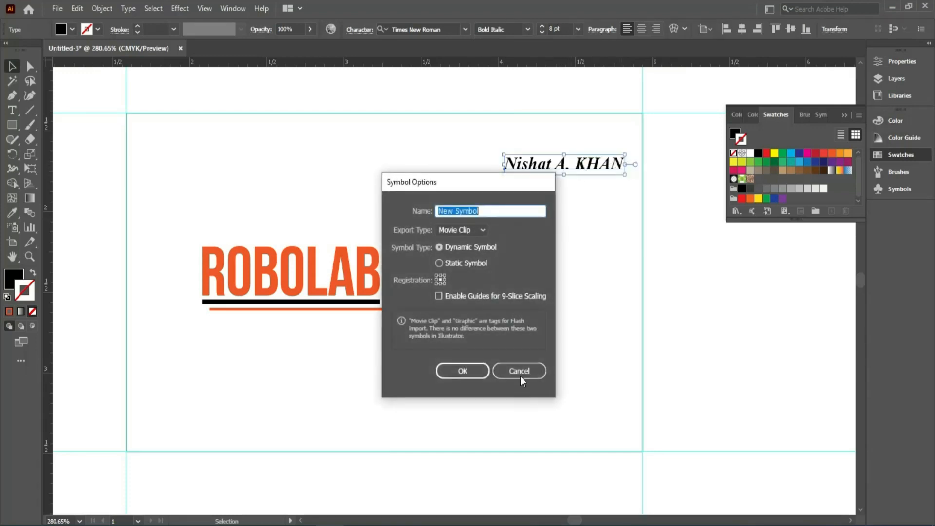
{"action": "left_click", "coordinate": [520, 376]}
{"action": "double_click", "coordinate": [575, 165]}
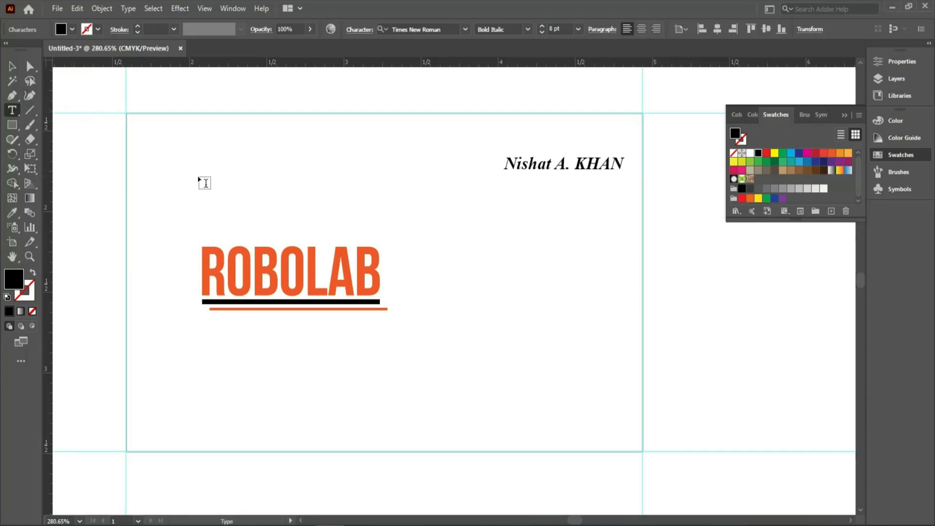
{"action": "left_click_drag", "start_coordinate": [586, 165], "coordinate": [626, 185]}
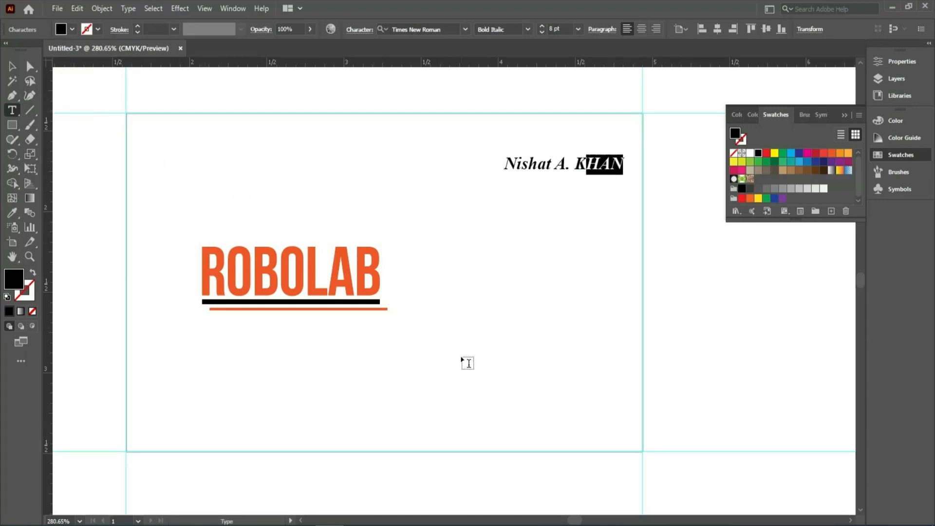
{"action": "type", "text": "han"}
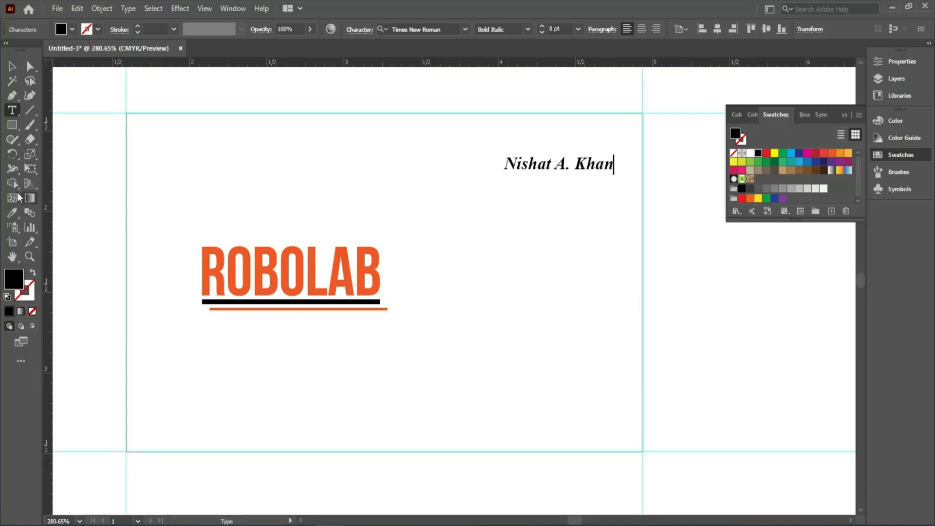
{"action": "left_click", "coordinate": [12, 65]}
{"action": "left_click_drag", "start_coordinate": [527, 162], "coordinate": [536, 136]}
Group the ROBOLAB text with its two underlines, and draw a thin black full-width bar along the card's bottom edge.
{"action": "left_click_drag", "start_coordinate": [97, 211], "coordinate": [313, 355]}
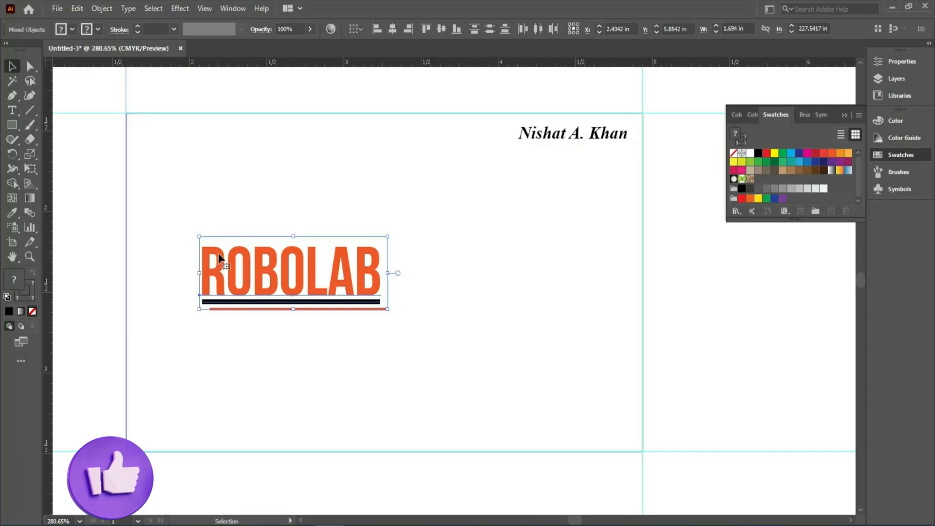
{"action": "key", "text": "ctrl+g"}
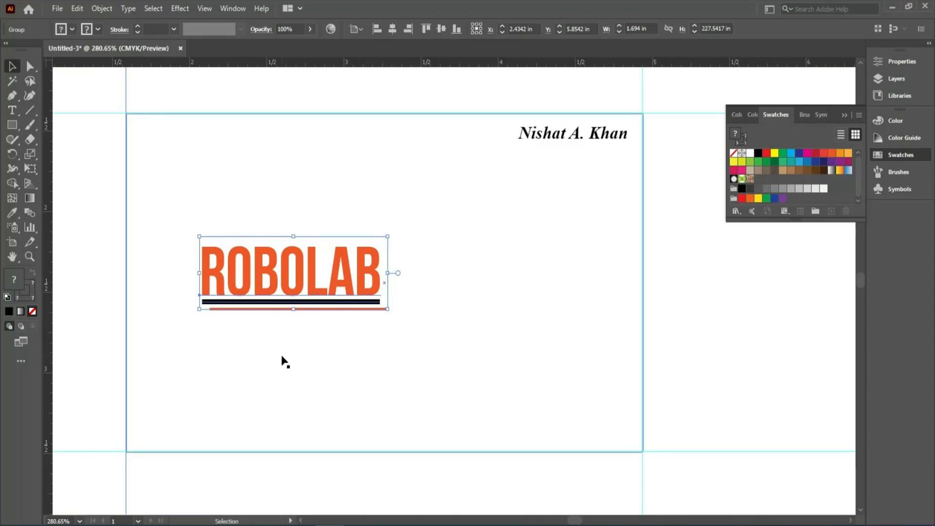
{"action": "left_click", "coordinate": [12, 125]}
{"action": "mouse_move", "coordinate": [126, 451]}
{"action": "left_mouse_down"}
{"action": "mouse_move", "coordinate": [650, 384]}
{"action": "mouse_move", "coordinate": [637, 400]}
{"action": "mouse_move", "coordinate": [643, 426]}
{"action": "left_mouse_up"}
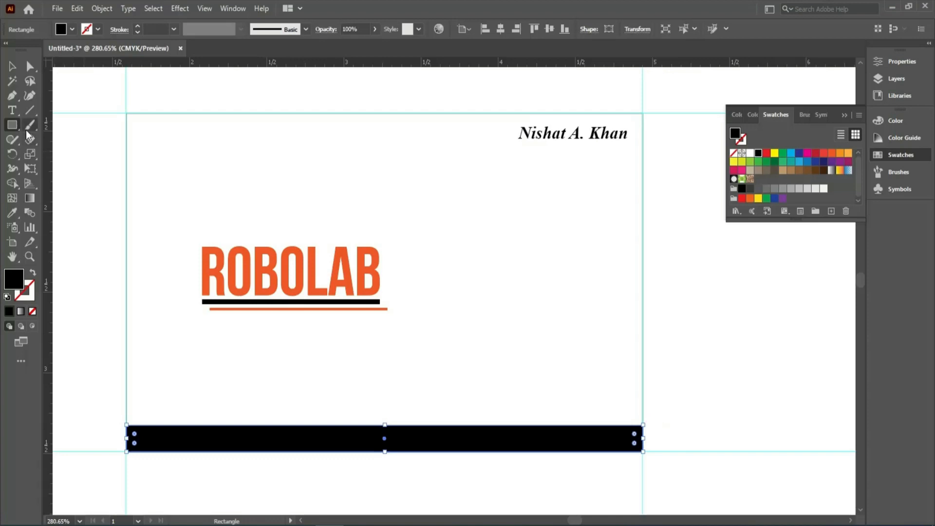
Add the business's postal address as a single text line between the ROBOLAB logo and the black bar.
{"action": "left_click", "coordinate": [14, 112]}
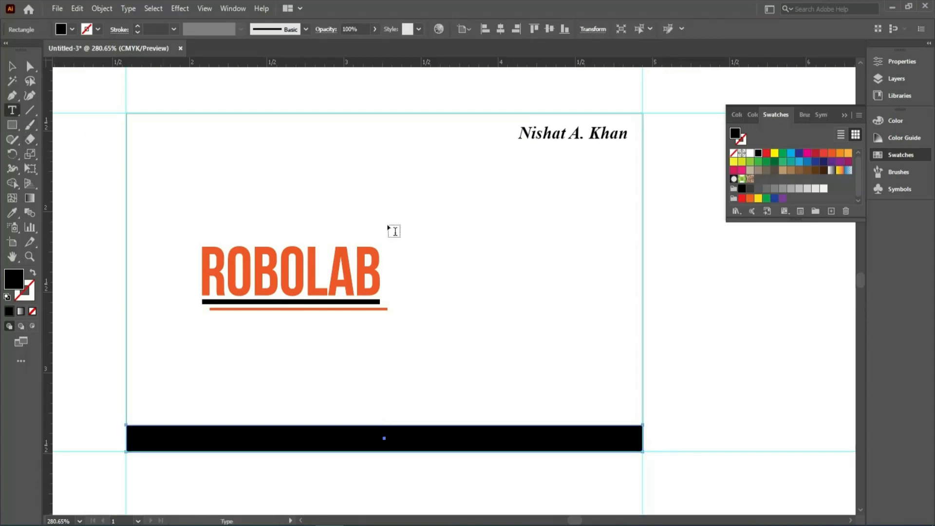
{"action": "left_click", "coordinate": [179, 367]}
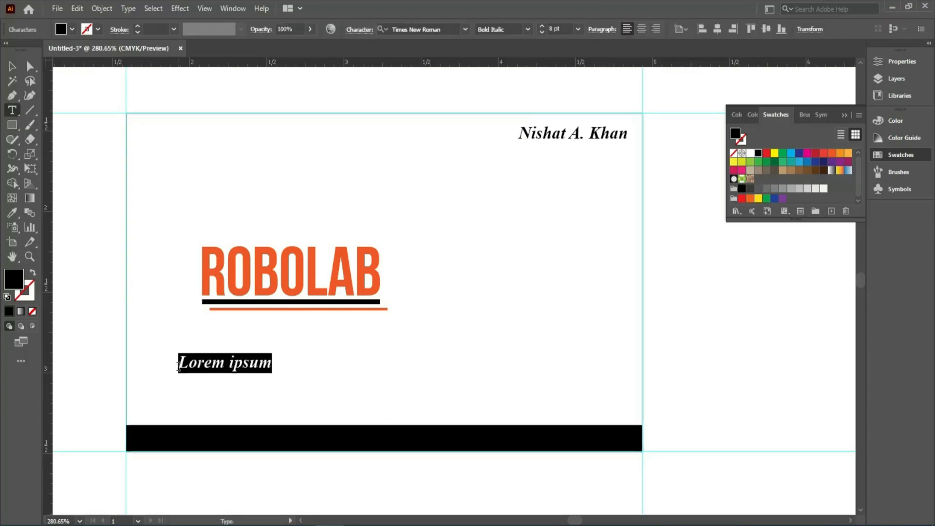
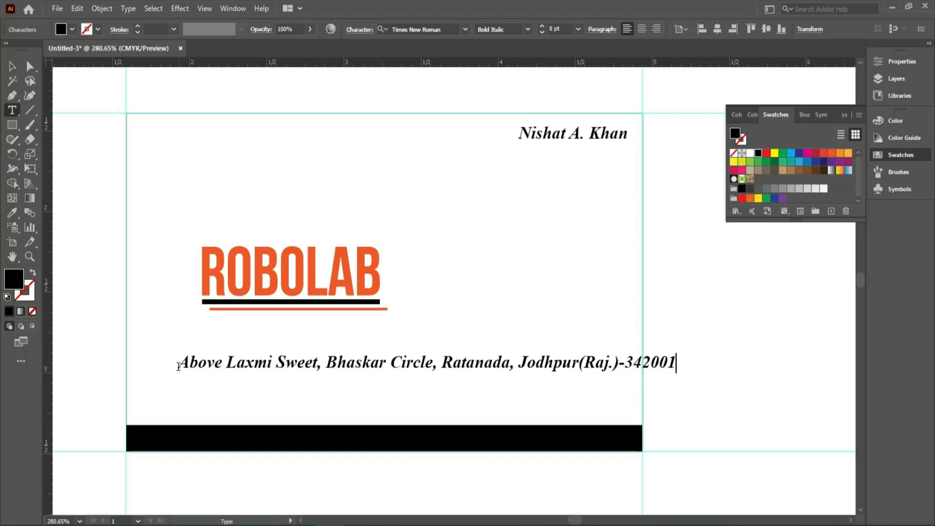
Complete the address line with the state abbreviation and postal code, and set its font style to Regular.
{"action": "key", "text": "ctrl+a"}
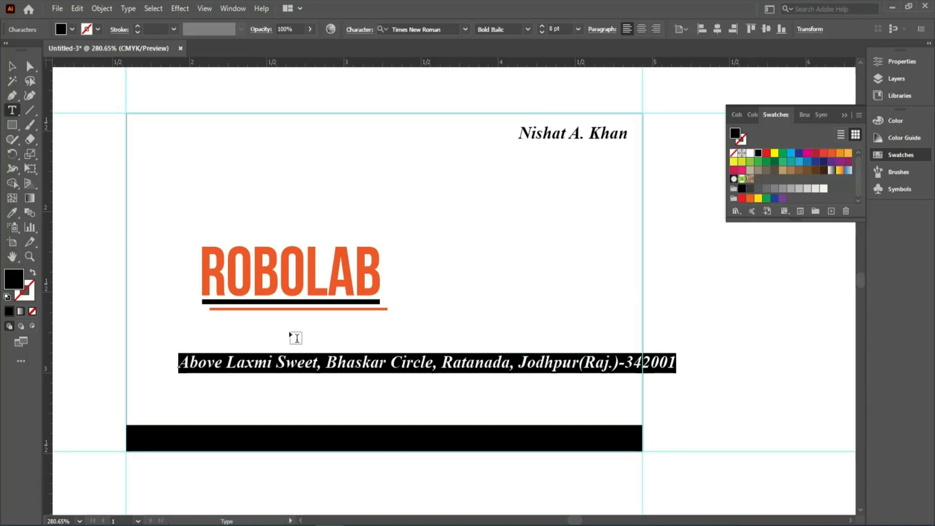
{"action": "left_click", "coordinate": [528, 29]}
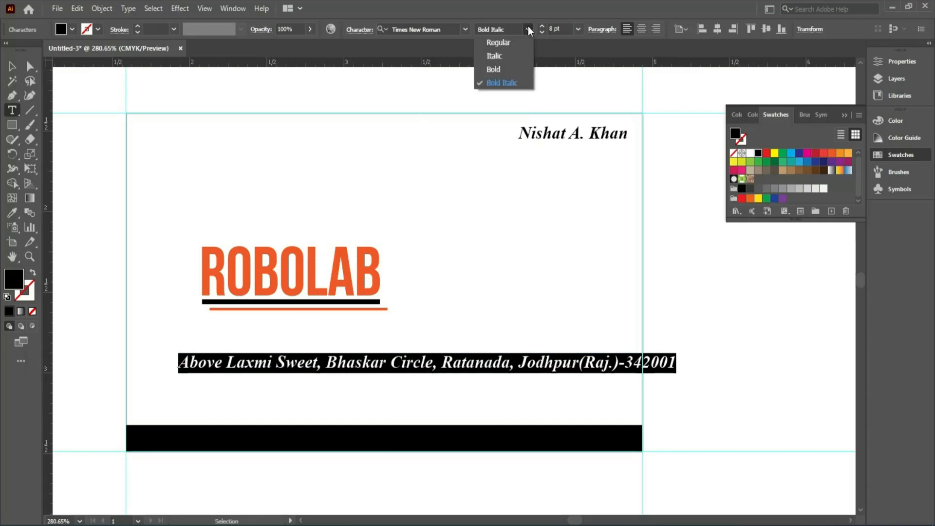
{"action": "left_click", "coordinate": [497, 56]}
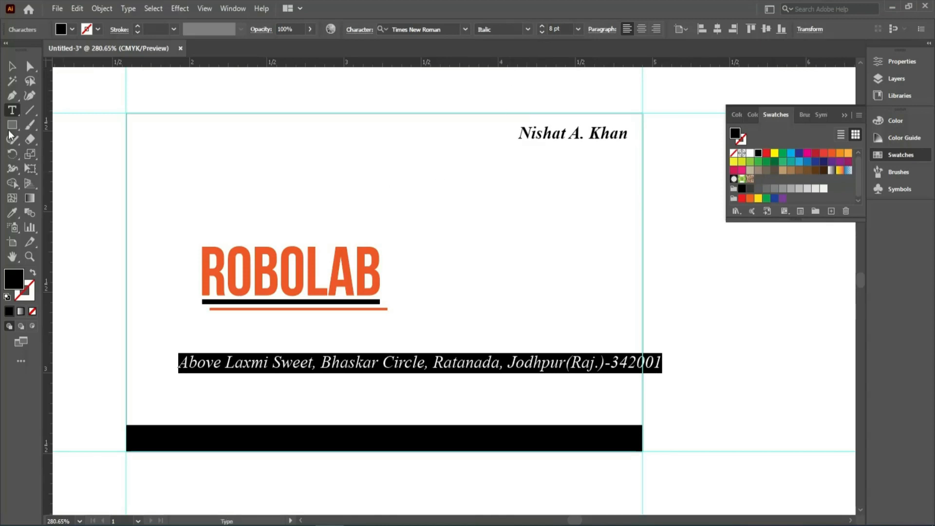
{"action": "left_click", "coordinate": [528, 29]}
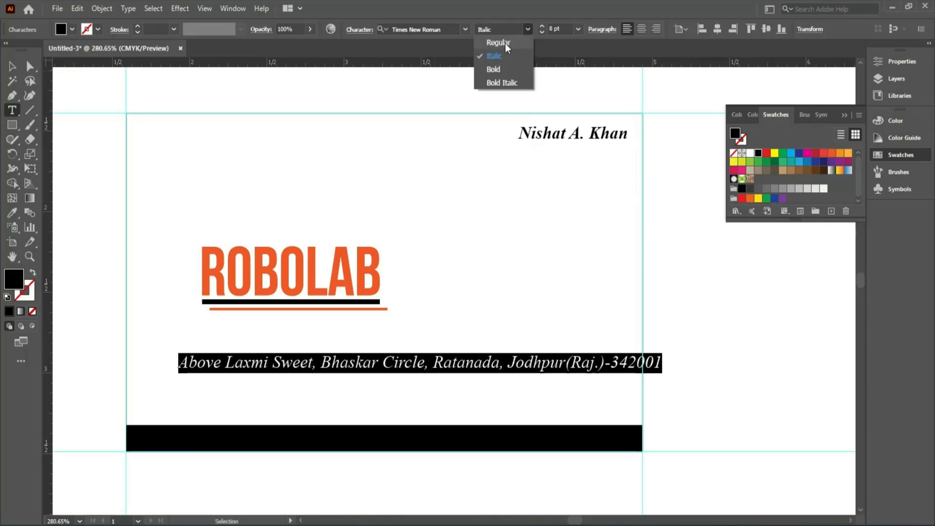
{"action": "left_click", "coordinate": [503, 43]}
Colour the address text white and place it inside the black bar along the card's bottom edge.
{"action": "left_click", "coordinate": [12, 68]}
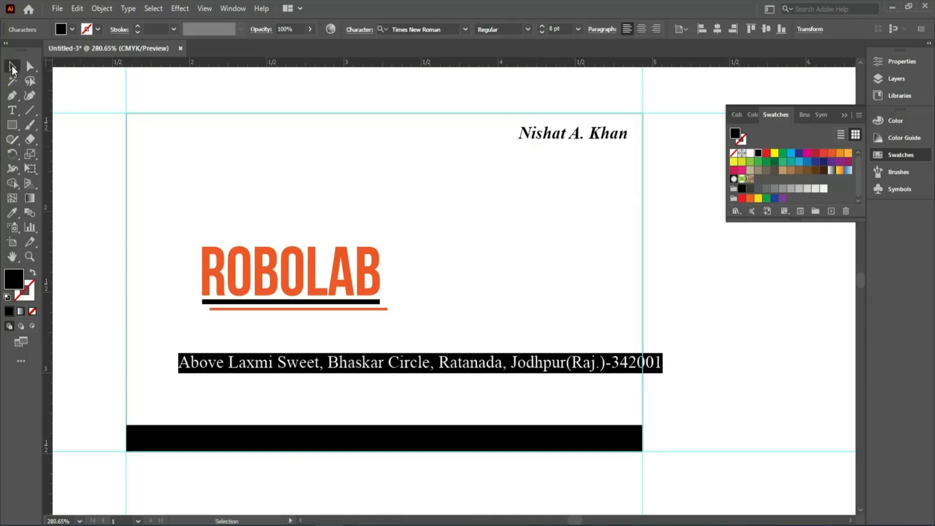
{"action": "left_click_drag", "start_coordinate": [247, 368], "coordinate": [207, 420]}
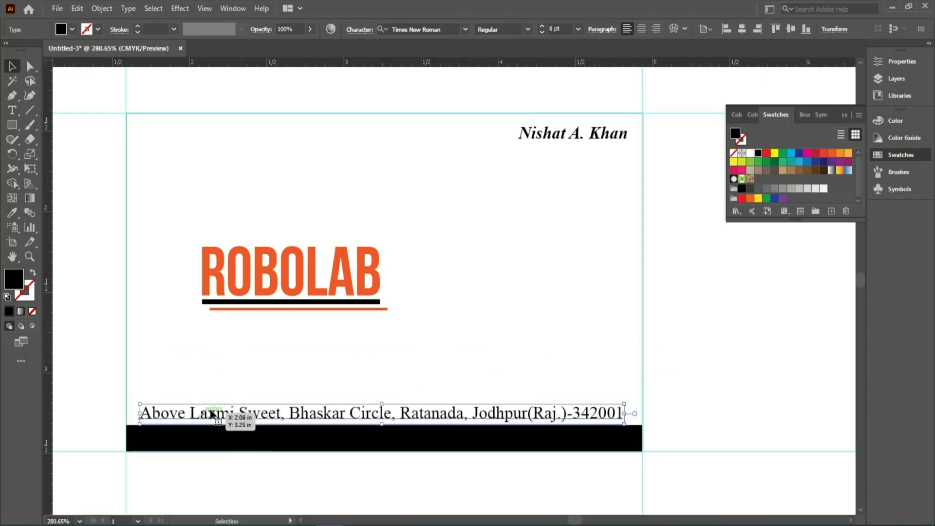
{"action": "left_click", "coordinate": [750, 153]}
{"action": "left_click_drag", "start_coordinate": [476, 418], "coordinate": [478, 441]}
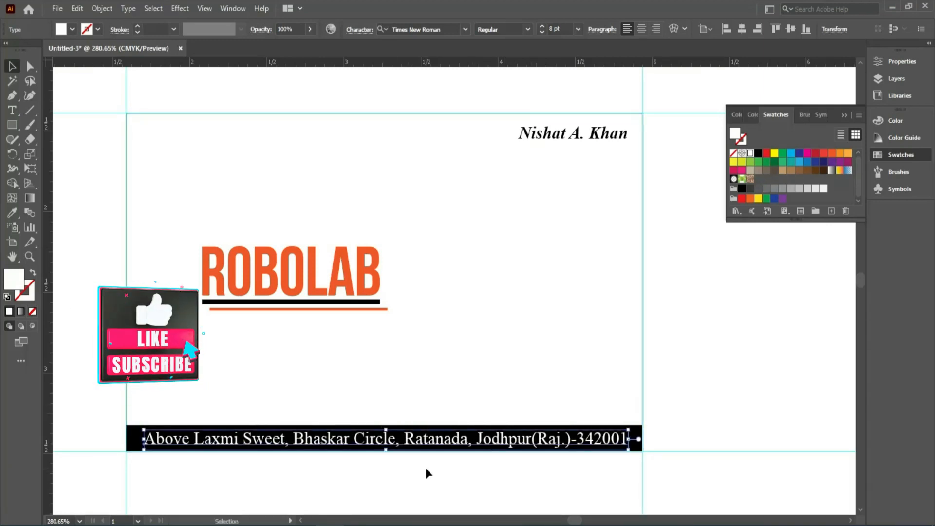
{"action": "key", "text": "Up"}
{"action": "left_click", "coordinate": [455, 462]}
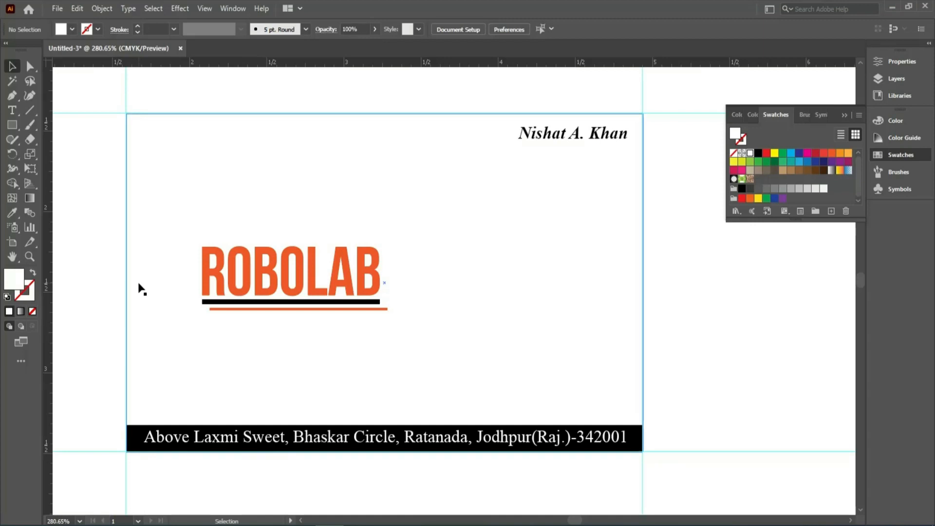
{"action": "left_click", "coordinate": [16, 112]}
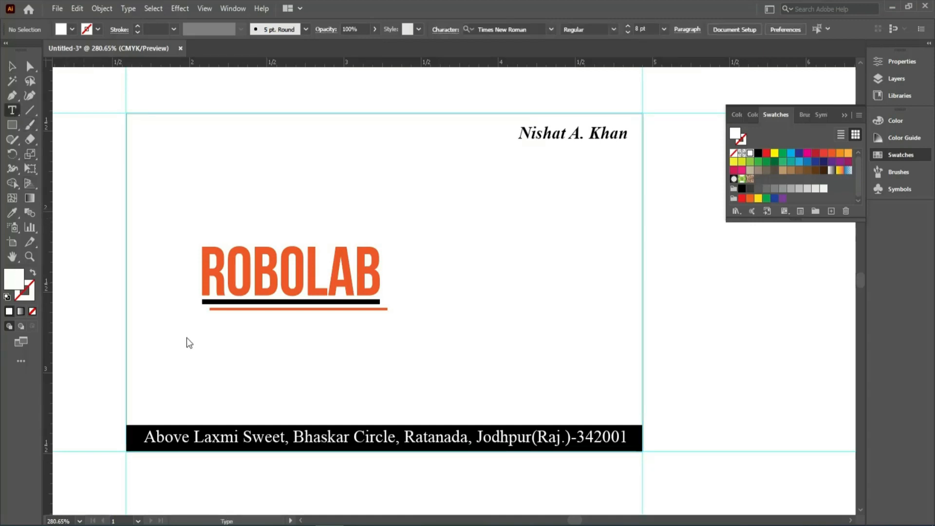
{"action": "left_click", "coordinate": [190, 355]}
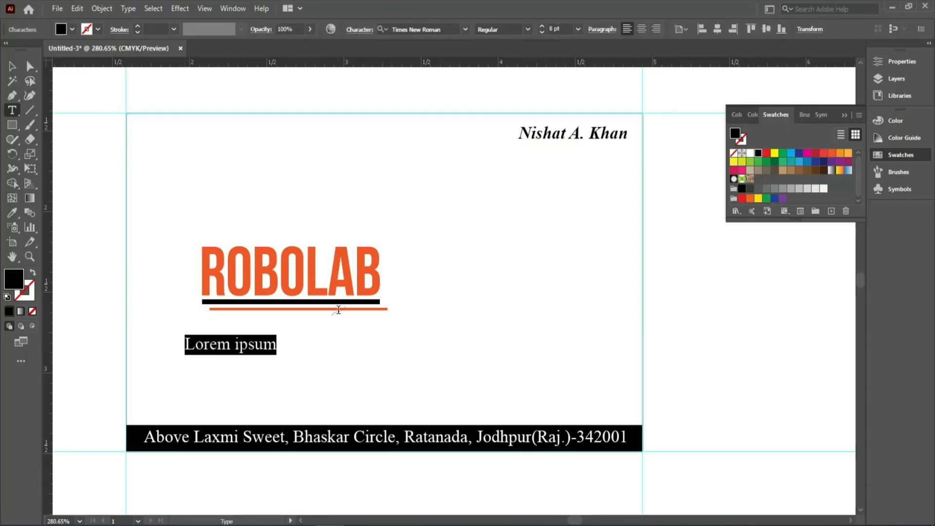
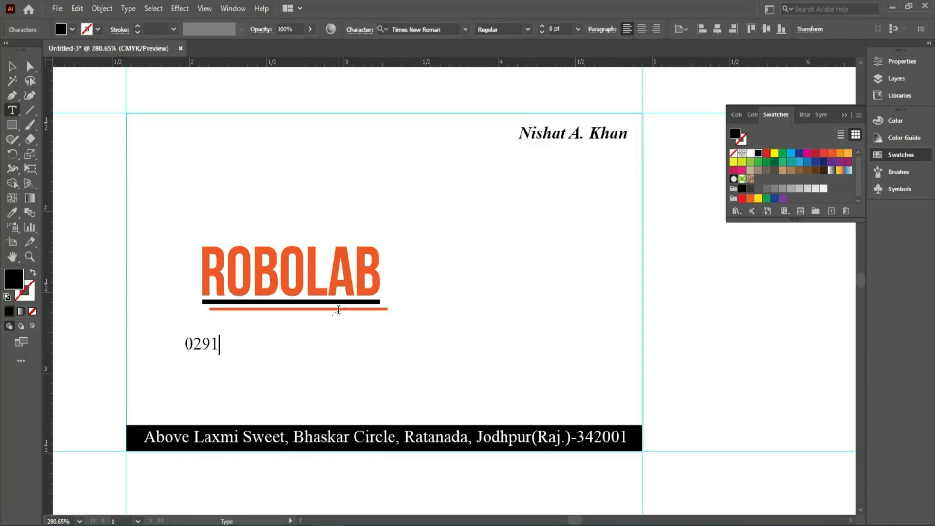
{"action": "left_click_drag", "start_coordinate": [243, 341], "coordinate": [260, 341]}
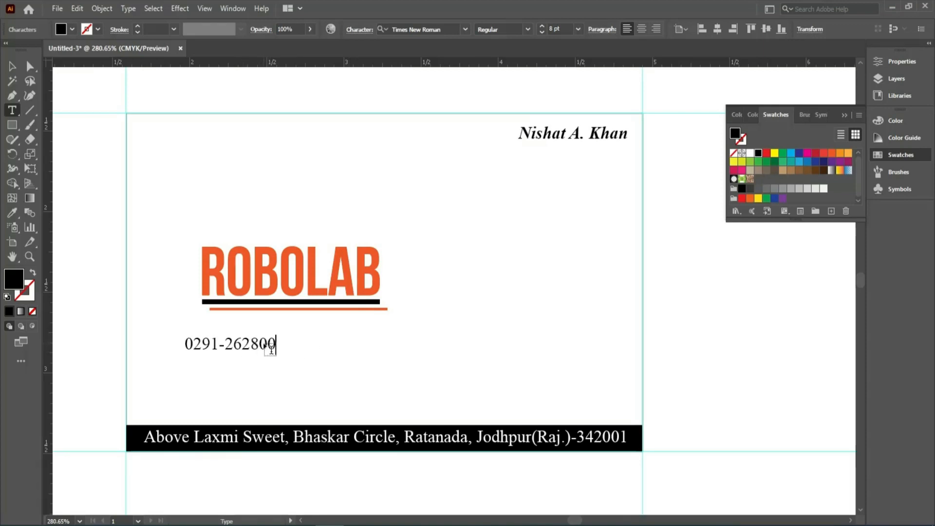
{"action": "key", "text": "Return"}
{"action": "type", "text": "www.myrobolab.com"}
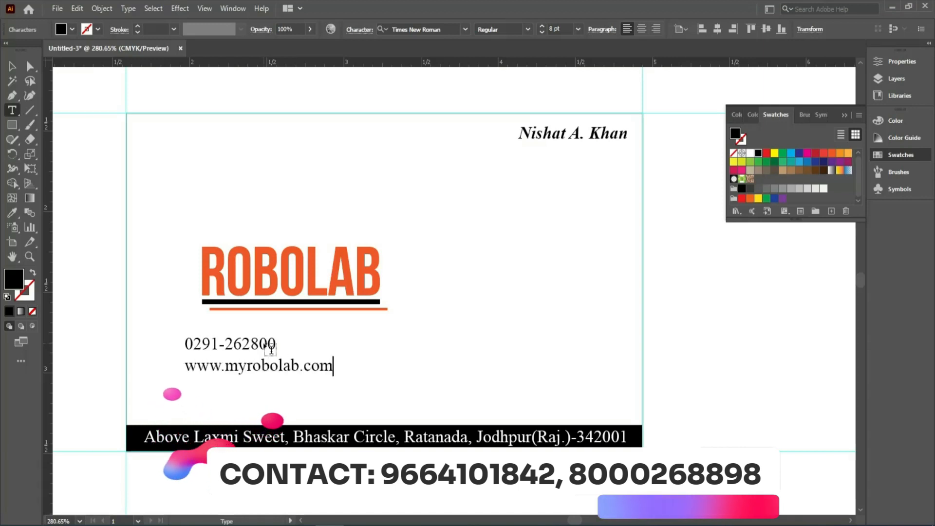
Add the company's e-mail address as a third line below the website.
{"action": "key", "text": "Return"}
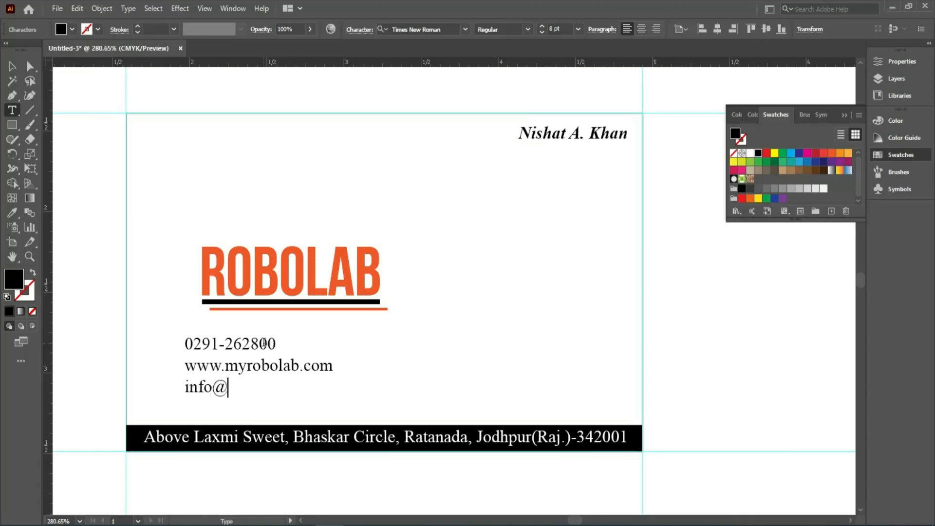
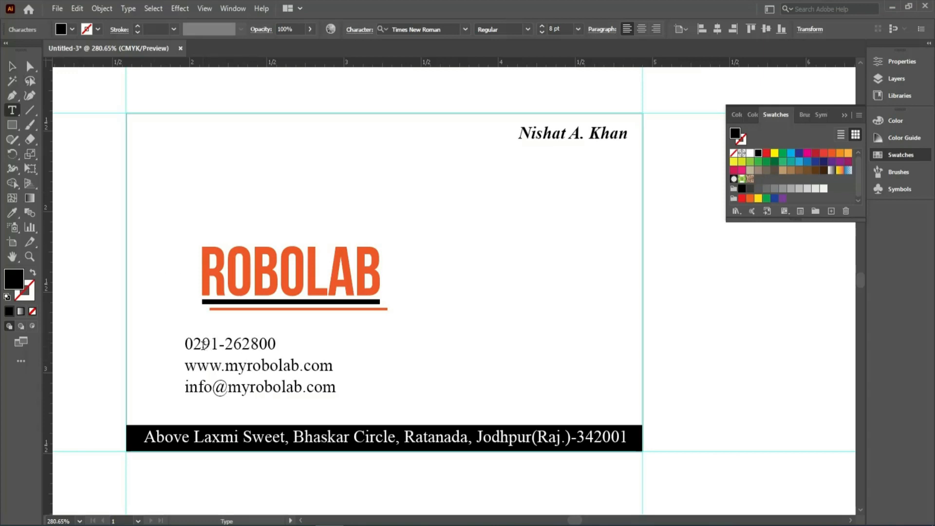
Cut the phone number out of the contact block and paste it as a separate text object.
{"action": "triple_click", "coordinate": [203, 344]}
{"action": "key", "text": "ctrl+x"}
{"action": "left_click", "coordinate": [418, 364], "text": "ctrl"}
{"action": "key", "text": "ctrl+v"}
{"action": "left_click", "coordinate": [12, 110]}
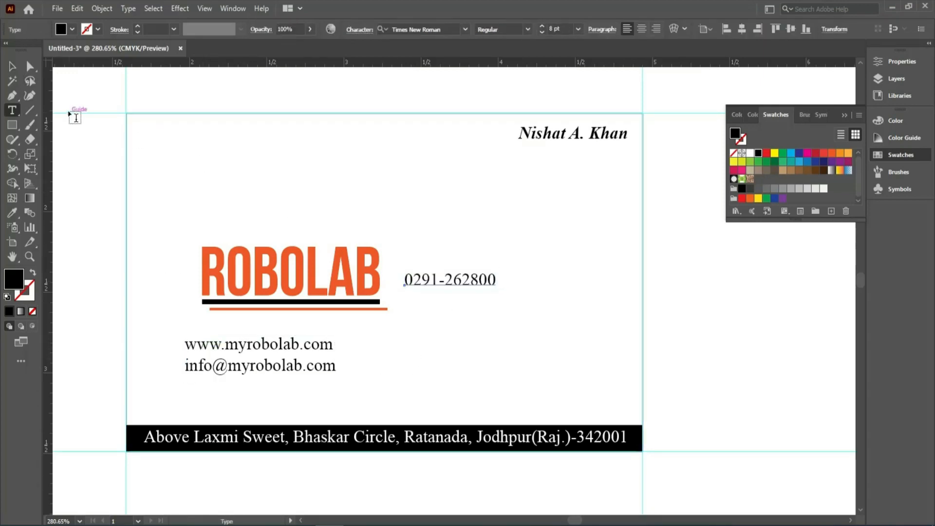
{"action": "triple_click", "coordinate": [476, 281]}
{"action": "key", "text": "ctrl+v"}
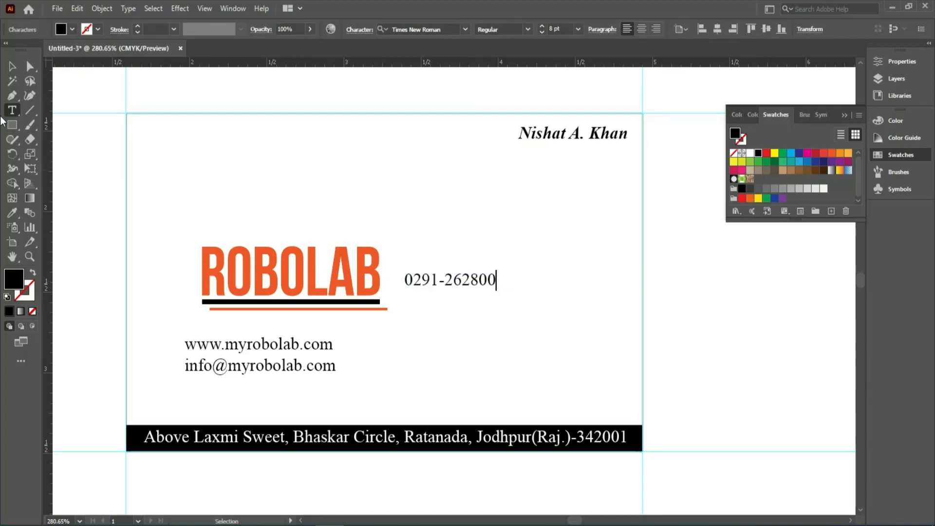
Position the phone number above the bar's left end and the website and e-mail block above its right end.
{"action": "left_click", "coordinate": [13, 68]}
{"action": "left_click_drag", "start_coordinate": [430, 280], "coordinate": [180, 137]}
{"action": "left_click_drag", "start_coordinate": [168, 128], "coordinate": [167, 130]}
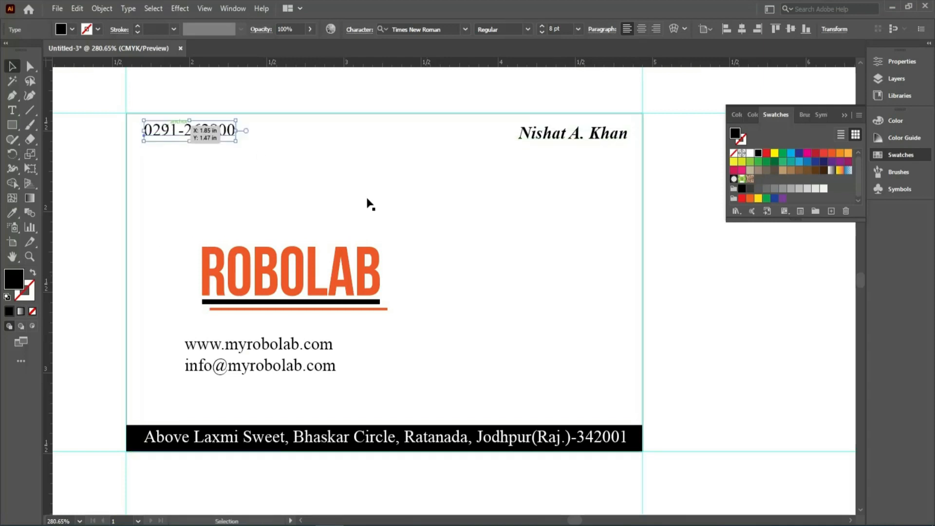
{"action": "left_click_drag", "start_coordinate": [309, 374], "coordinate": [589, 414]}
{"action": "left_click_drag", "start_coordinate": [213, 127], "coordinate": [226, 399]}
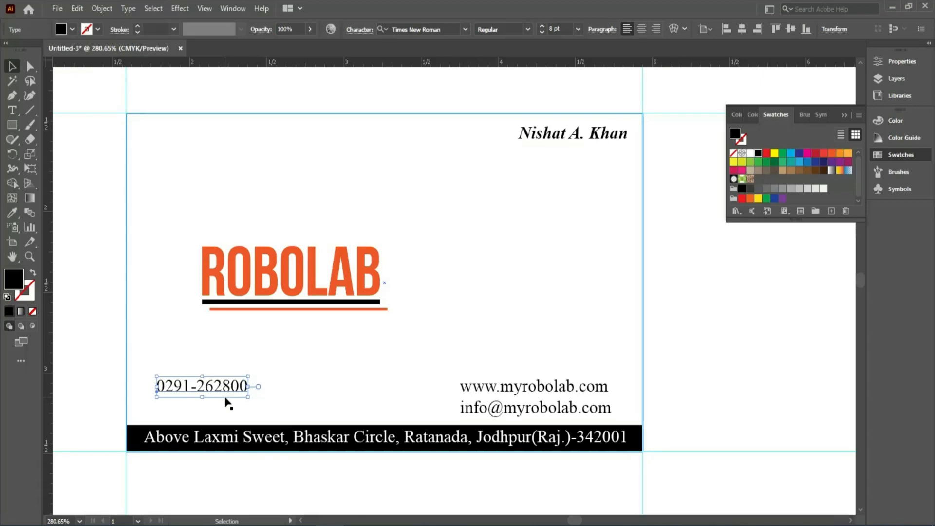
{"action": "left_click", "coordinate": [103, 364]}
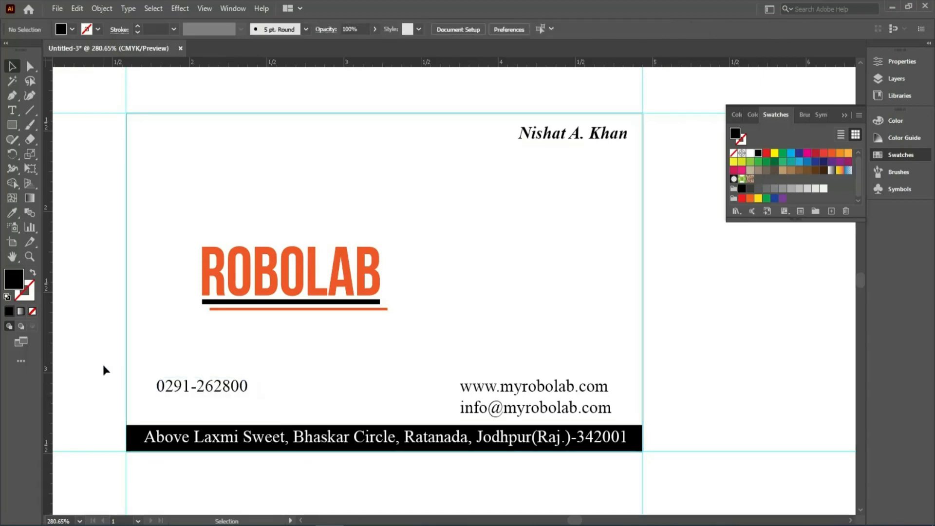
{"action": "left_click", "coordinate": [483, 395]}
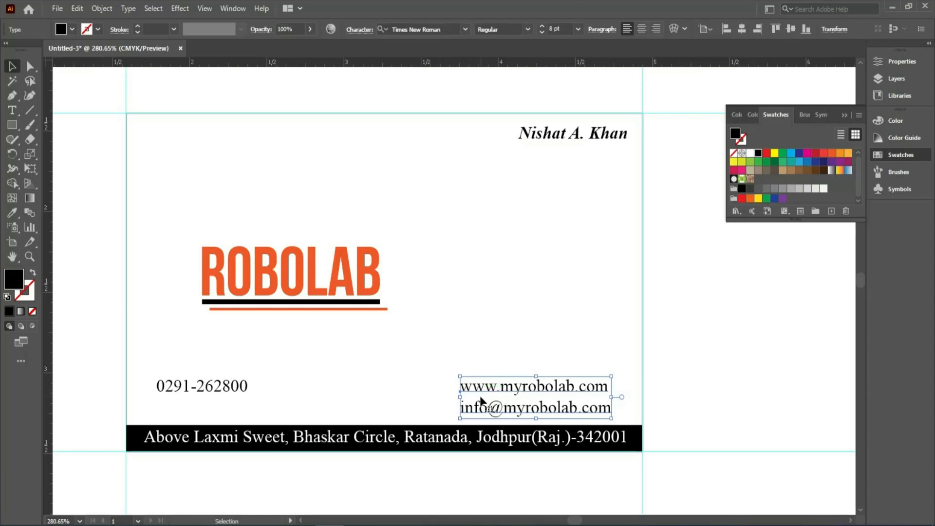
{"action": "key", "text": "ctrl+shift+a"}
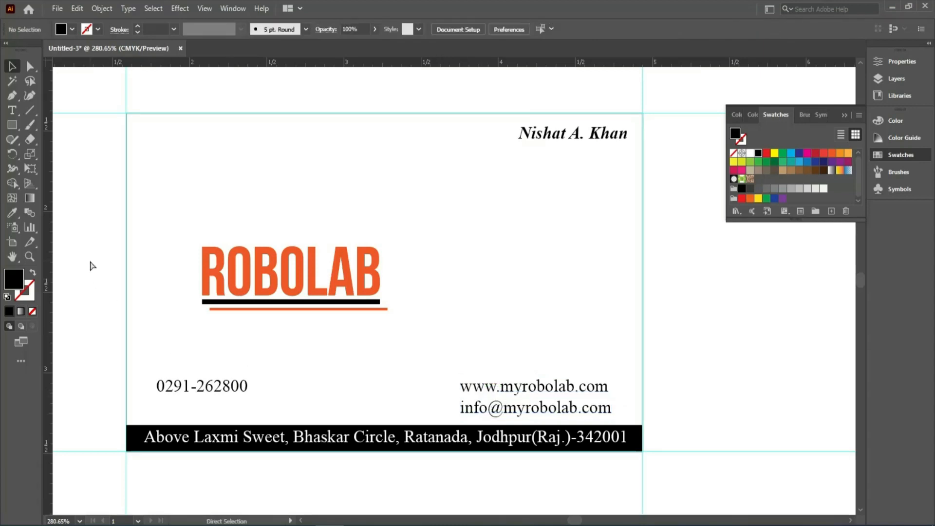
Open the CLIPS Illustrator file from the Desktop.
{"action": "key", "text": "ctrl+o"}
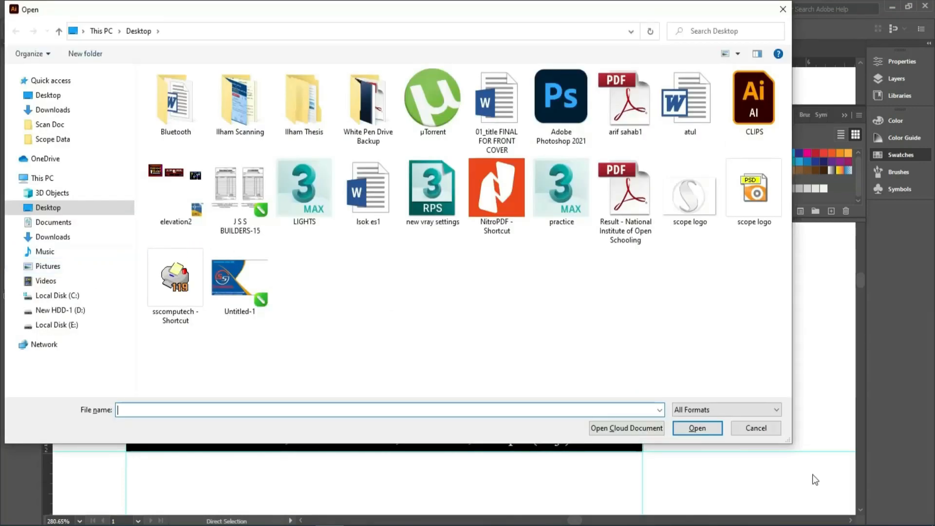
{"action": "left_click", "coordinate": [755, 429]}
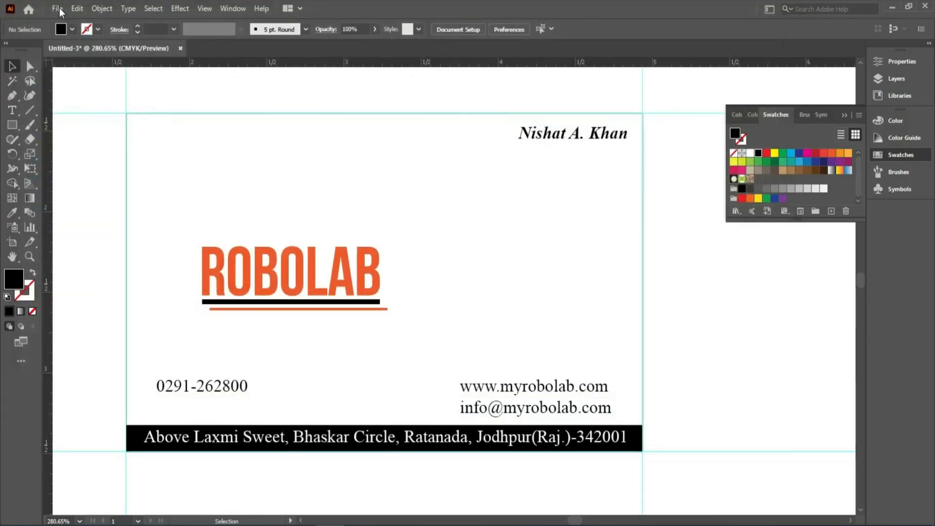
{"action": "left_click", "coordinate": [59, 7]}
{"action": "left_click", "coordinate": [69, 53]}
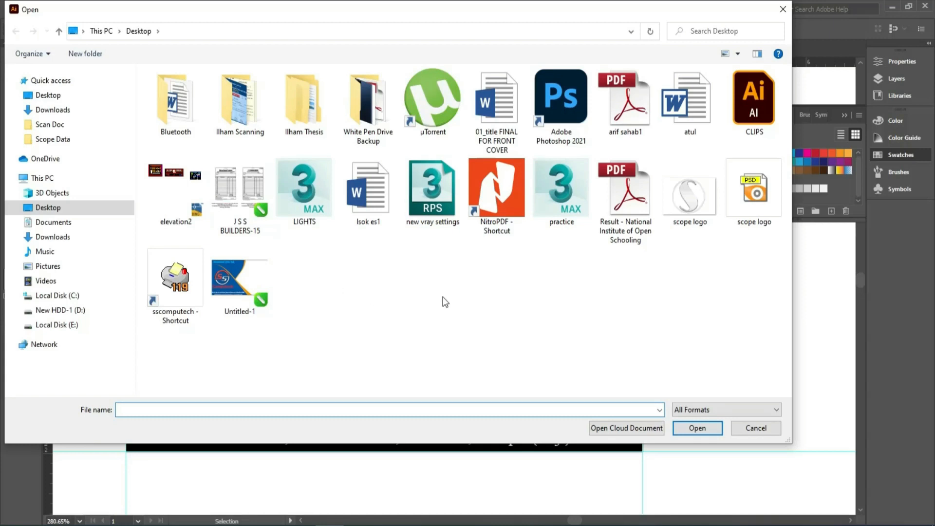
{"action": "double_click", "coordinate": [754, 100]}
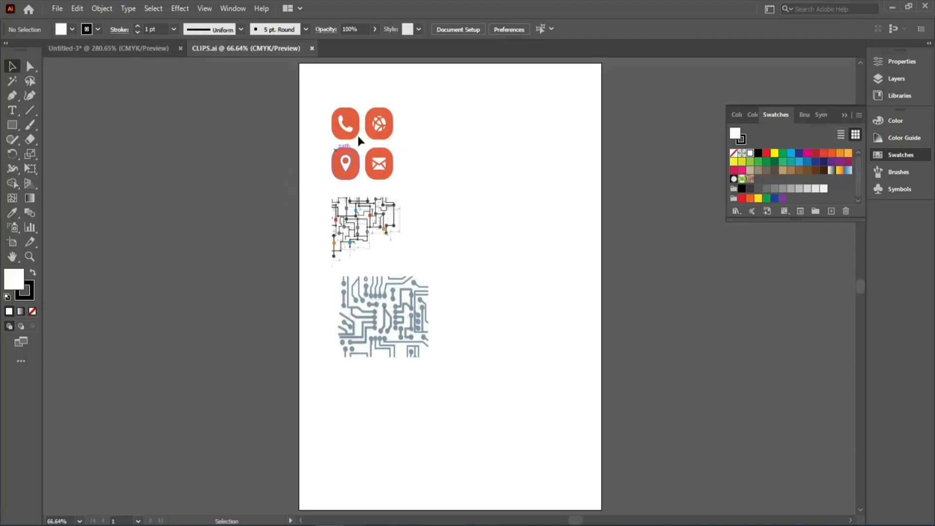
Copy the orange phone icon from CLIPS.ai and paste it into the business card document.
{"action": "left_click", "coordinate": [358, 137]}
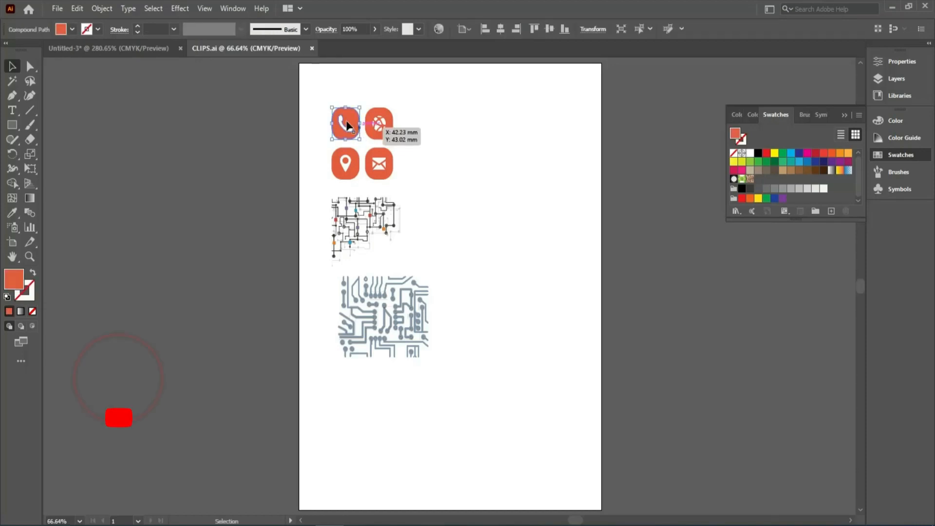
{"action": "left_click_drag", "start_coordinate": [311, 100], "coordinate": [452, 217]}
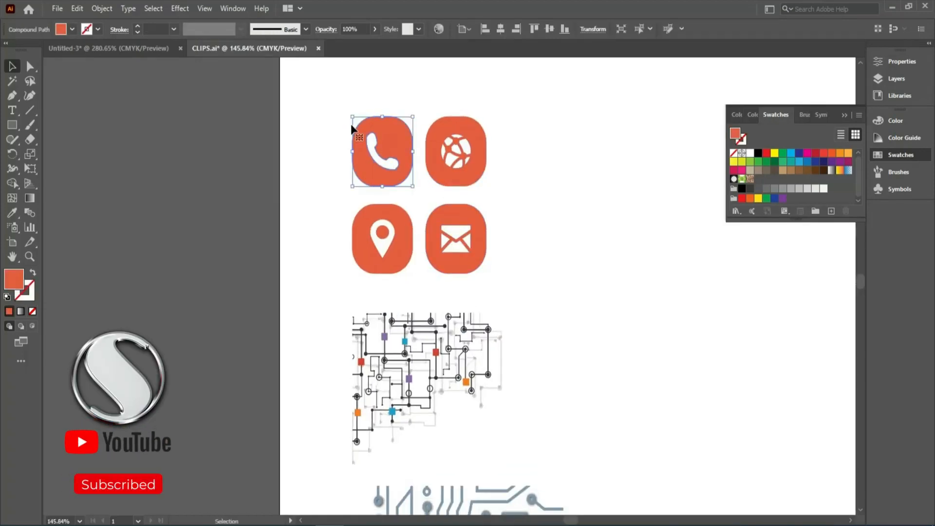
{"action": "left_click", "coordinate": [334, 101]}
{"action": "left_click", "coordinate": [390, 137]}
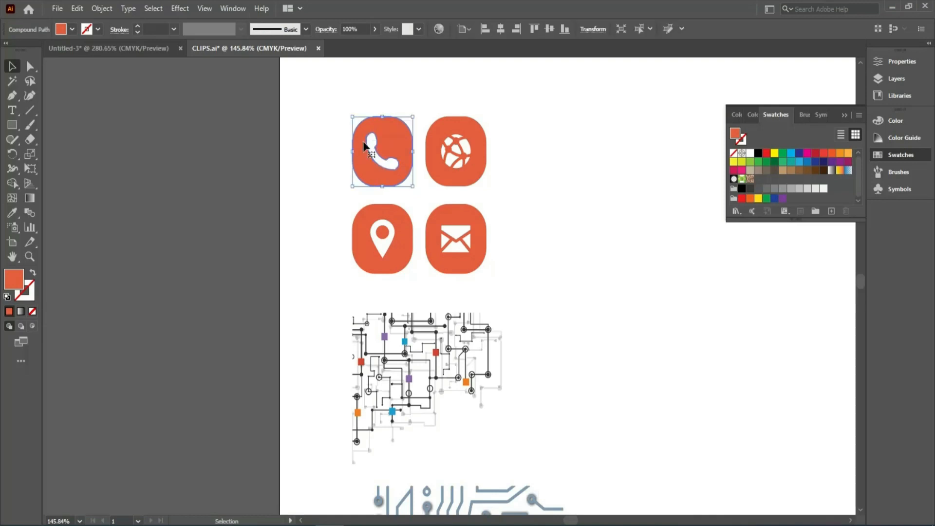
{"action": "left_click", "coordinate": [106, 48]}
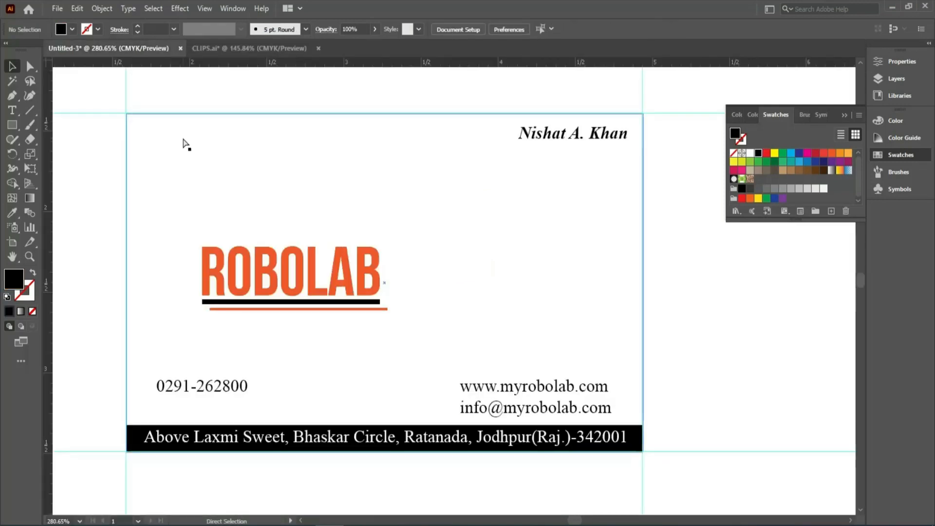
{"action": "key", "text": "ctrl+v"}
Shrink the phone icon to about text height and place it just left of the phone number.
{"action": "left_click_drag", "start_coordinate": [512, 223], "coordinate": [411, 322]}
{"action": "left_click", "coordinate": [407, 384]}
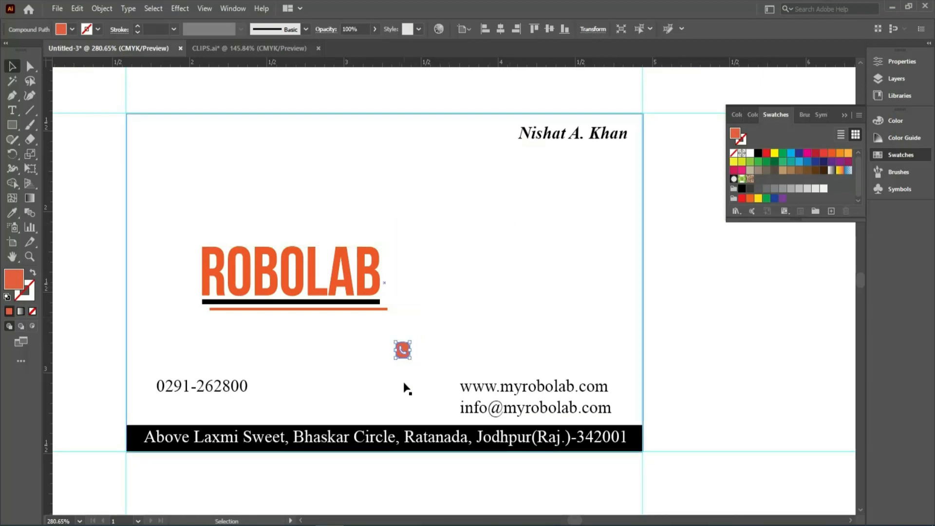
{"action": "left_click_drag", "start_coordinate": [402, 359], "coordinate": [144, 396]}
{"action": "left_click", "coordinate": [82, 373]}
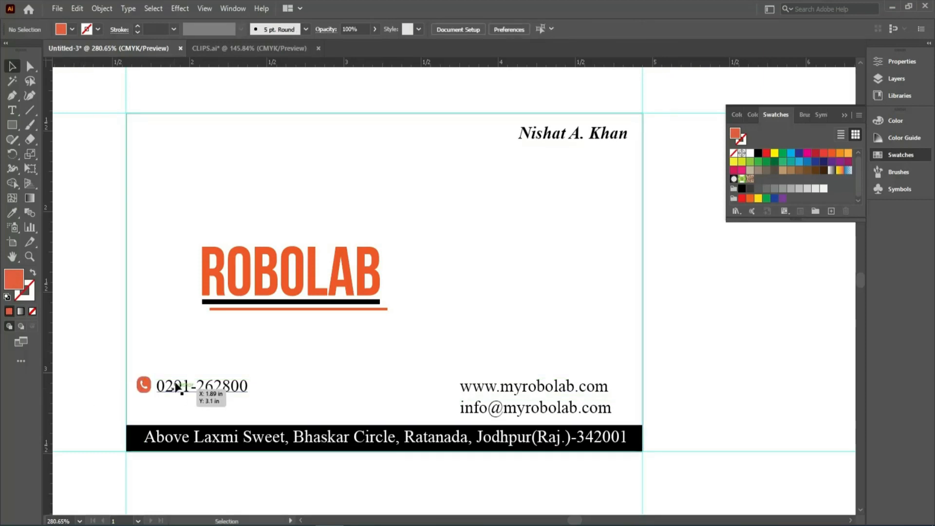
Copy the orange globe icon from CLIPS.ai and paste it into the business card document.
{"action": "left_click", "coordinate": [220, 49]}
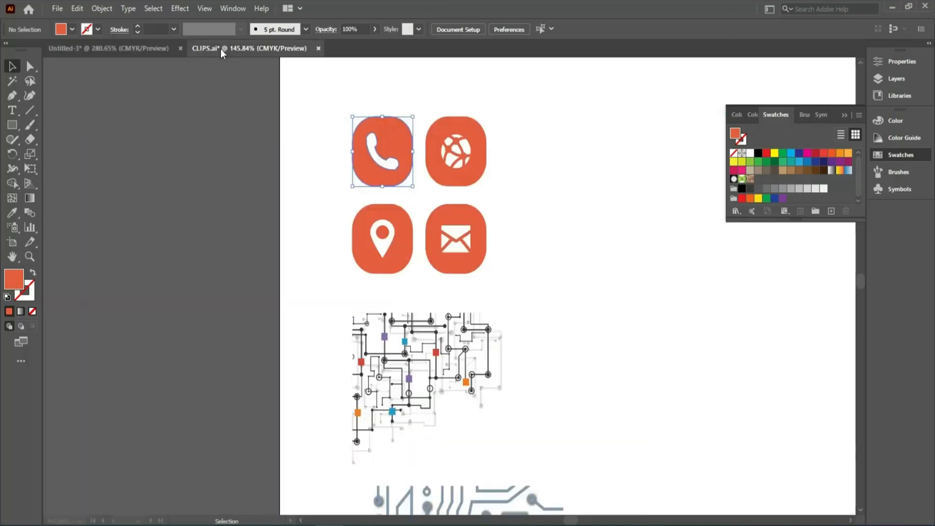
{"action": "left_click", "coordinate": [382, 146]}
{"action": "left_click", "coordinate": [453, 156]}
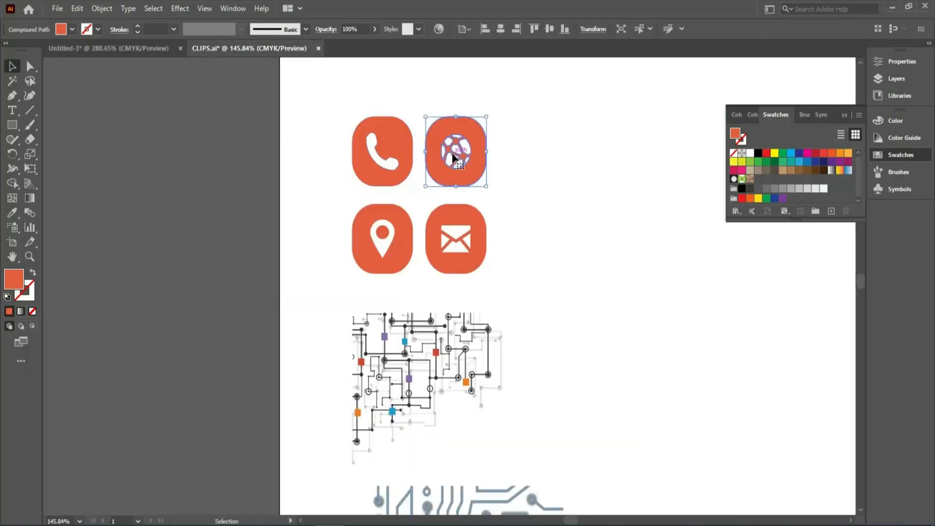
{"action": "left_click", "coordinate": [132, 49]}
{"action": "key", "text": "ctrl+v"}
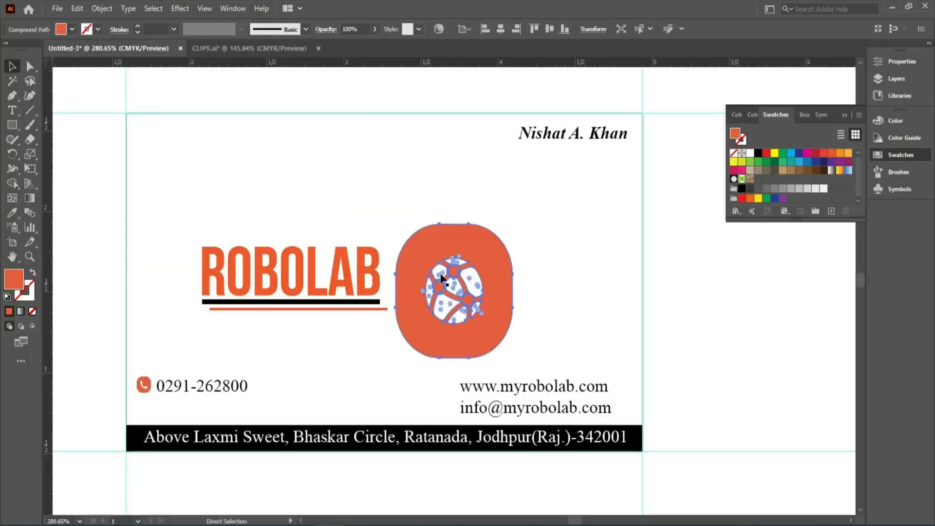
Check the phone icon's dimensions and resize the globe icon to match, 0.09 in wide and 0.099 in high.
{"action": "left_click", "coordinate": [144, 384]}
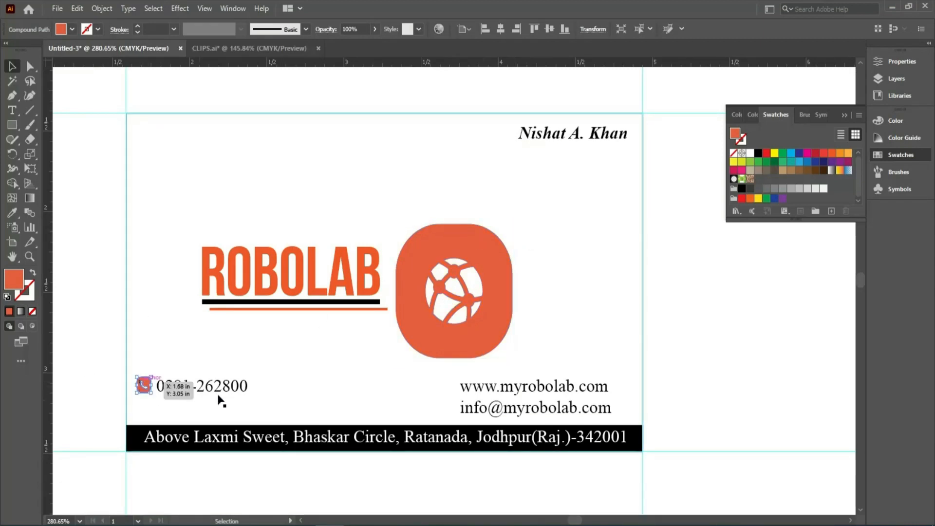
{"action": "left_click", "coordinate": [886, 65]}
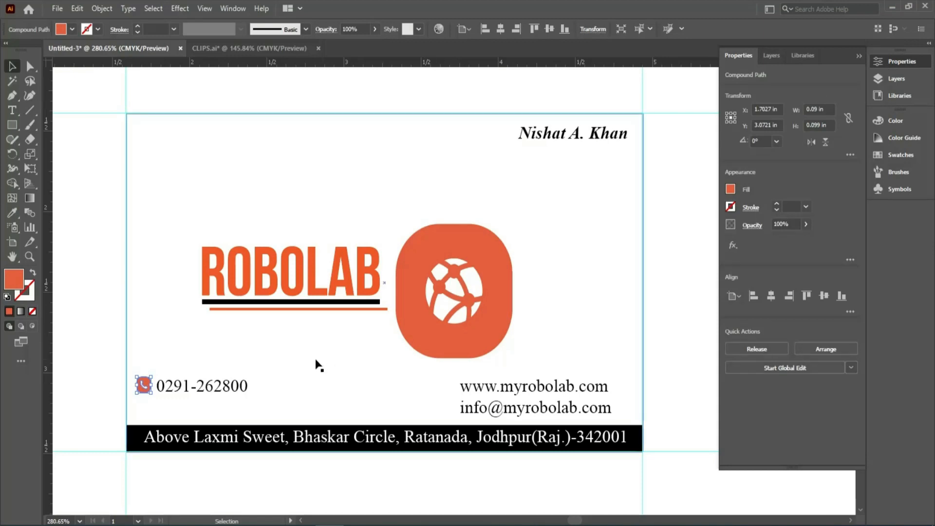
{"action": "left_click", "coordinate": [434, 301]}
{"action": "left_click", "coordinate": [832, 110]}
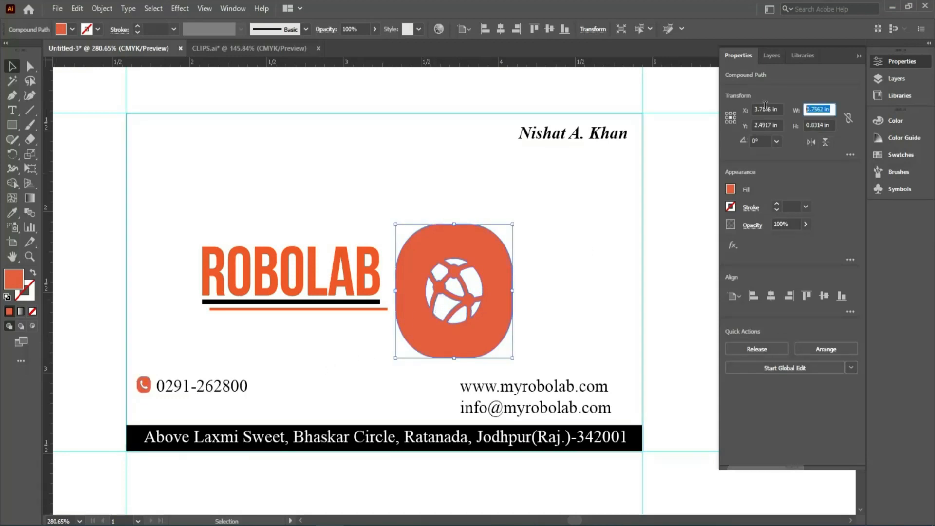
{"action": "type", "text": "0."}
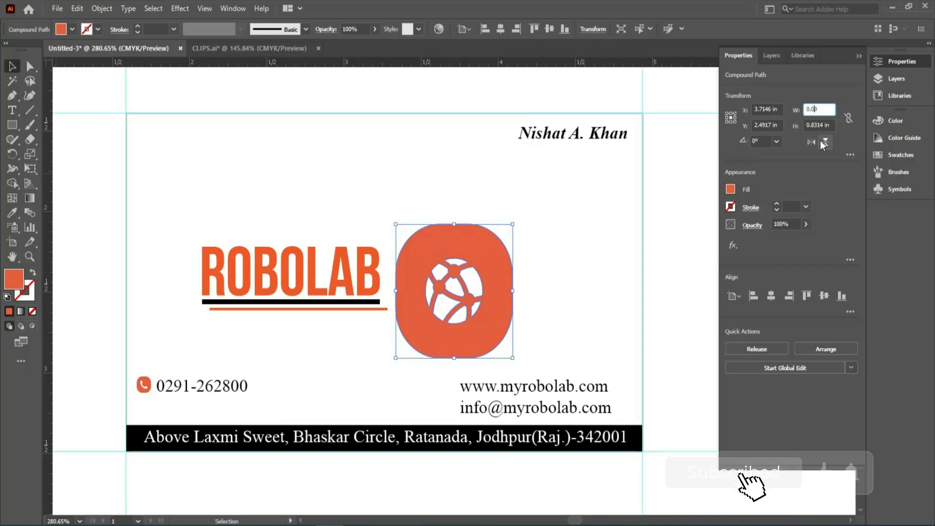
{"action": "type", "text": "09"}
{"action": "key", "text": "Tab"}
{"action": "key", "text": "BackSpace"}
{"action": "key", "text": "BackSpace"}
{"action": "key", "text": "BackSpace"}
{"action": "key", "text": "BackSpace"}
{"action": "key", "text": "BackSpace"}
{"action": "key", "text": "BackSpace"}
{"action": "key", "text": "BackSpace"}
{"action": "key", "text": "BackSpace"}
{"action": "key", "text": "BackSpace"}
{"action": "key", "text": "BackSpace"}
{"action": "key", "text": "BackSpace"}
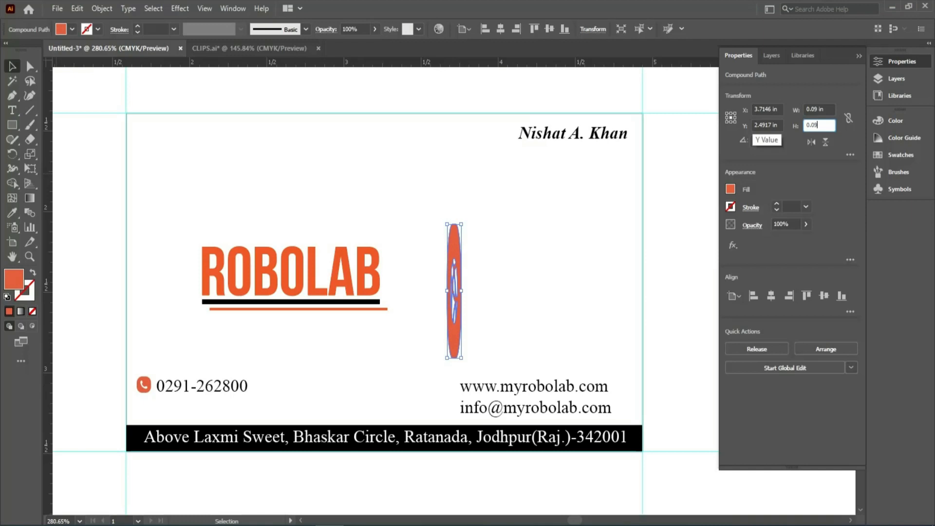
{"action": "type", "text": "0.09"}
{"action": "key", "text": "Return"}
{"action": "left_click", "coordinate": [422, 347]}
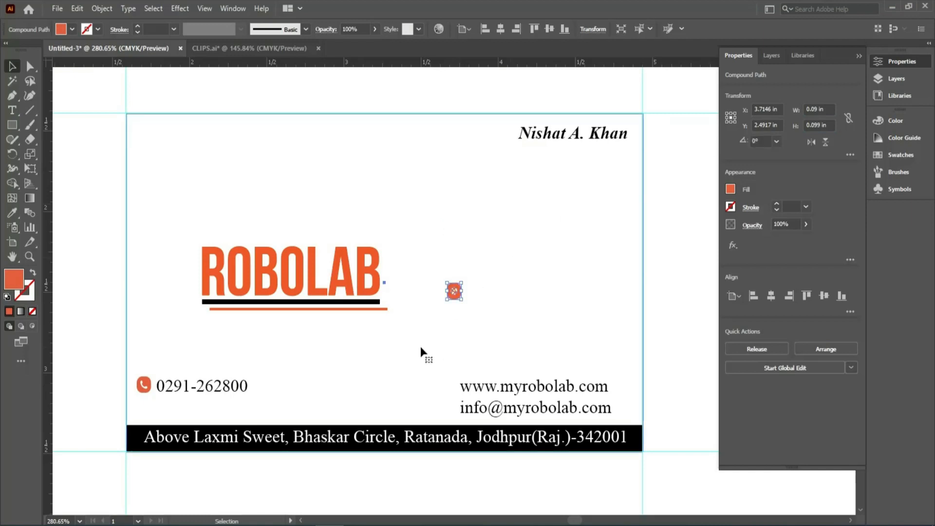
Move the globe icon just left of the website address, level with its text line.
{"action": "left_click_drag", "start_coordinate": [452, 294], "coordinate": [446, 388]}
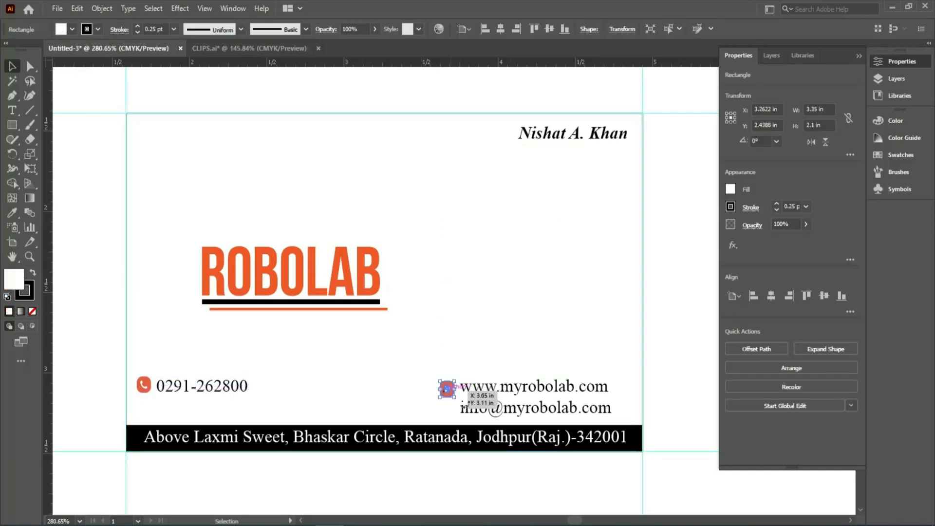
{"action": "left_click", "coordinate": [656, 372]}
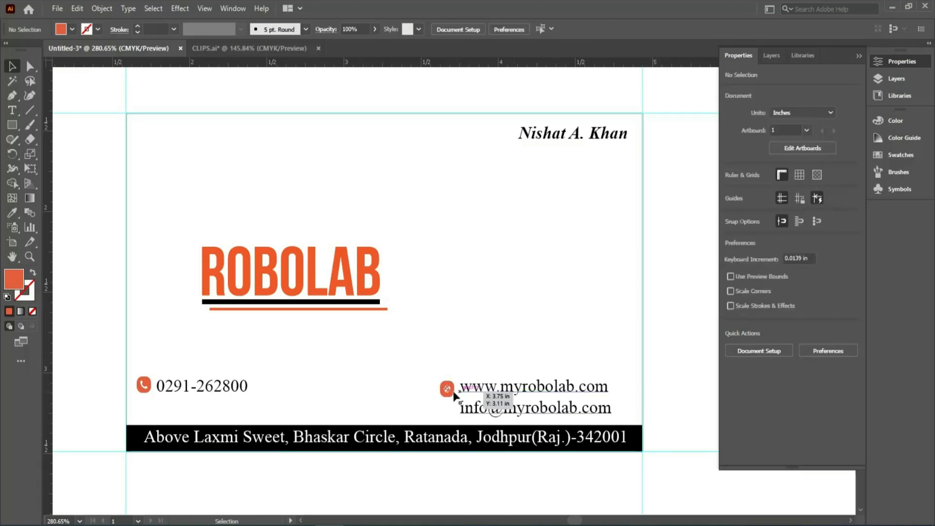
{"action": "left_click", "coordinate": [653, 373]}
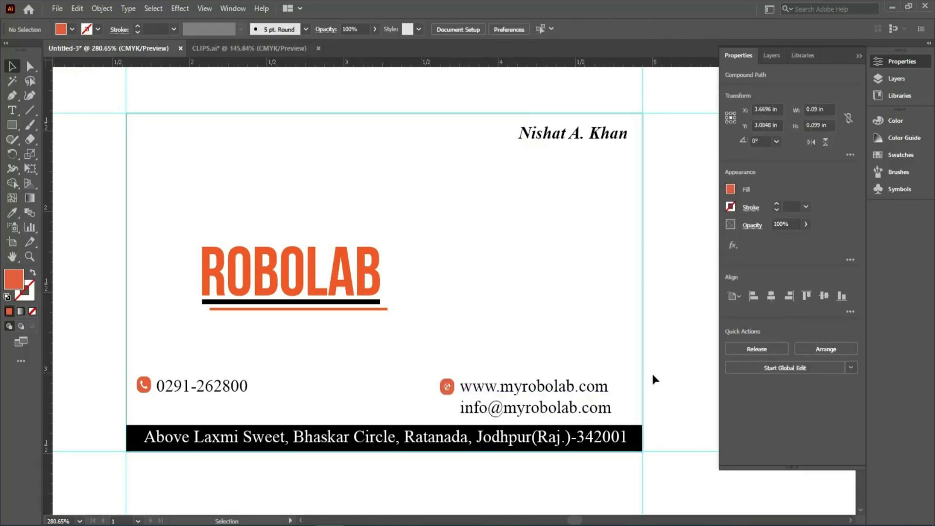
Copy the orange envelope icon from CLIPS.ai and paste it into the business card document.
{"action": "left_click", "coordinate": [241, 48]}
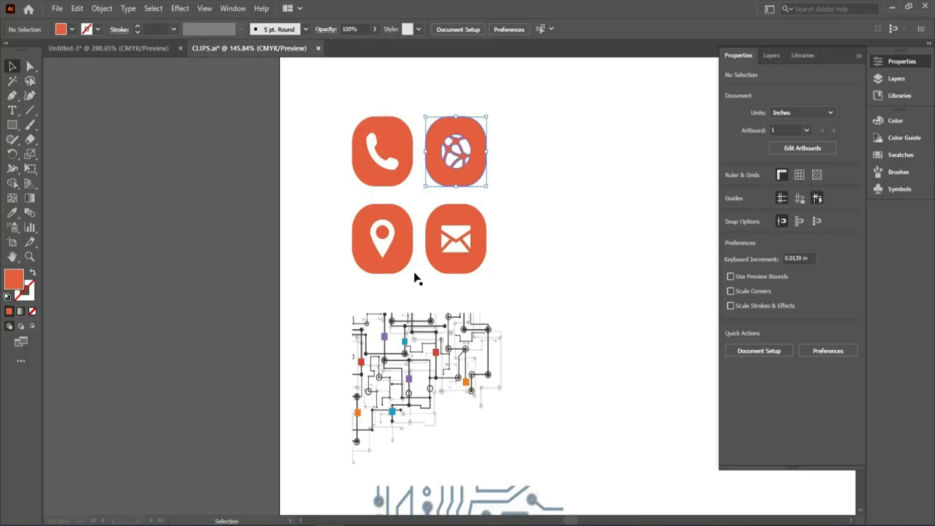
{"action": "left_click", "coordinate": [431, 258]}
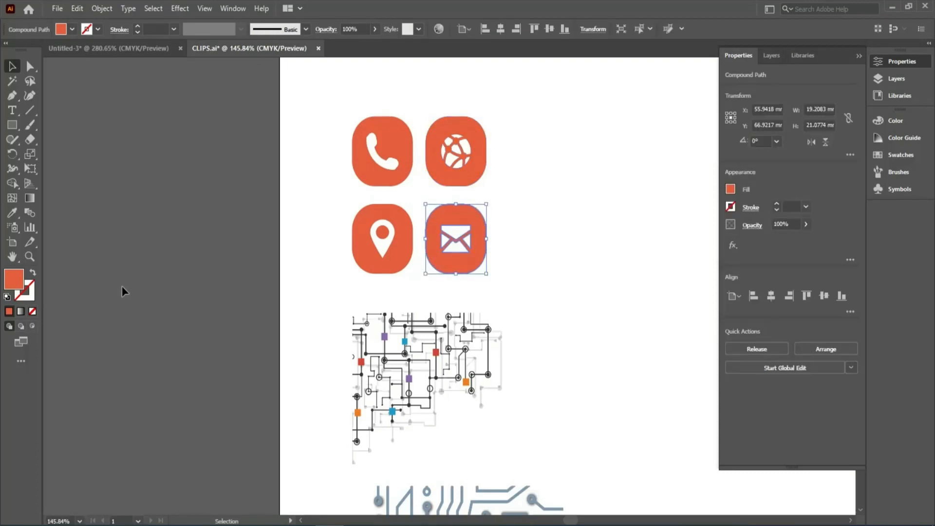
{"action": "left_click", "coordinate": [113, 48]}
{"action": "key", "text": "ctrl+v"}
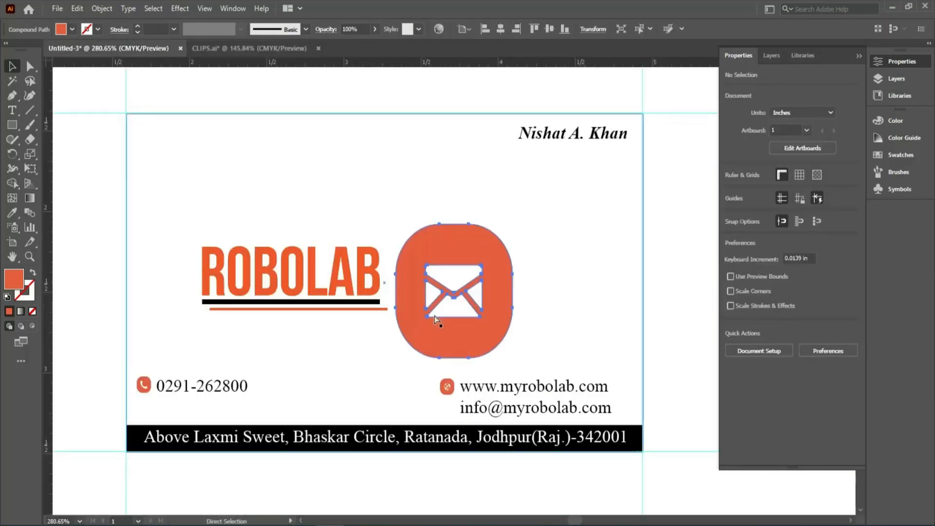
Resize the pasted envelope icon to 0.09 in wide and 0.09 in high.
{"action": "left_click", "coordinate": [829, 110]}
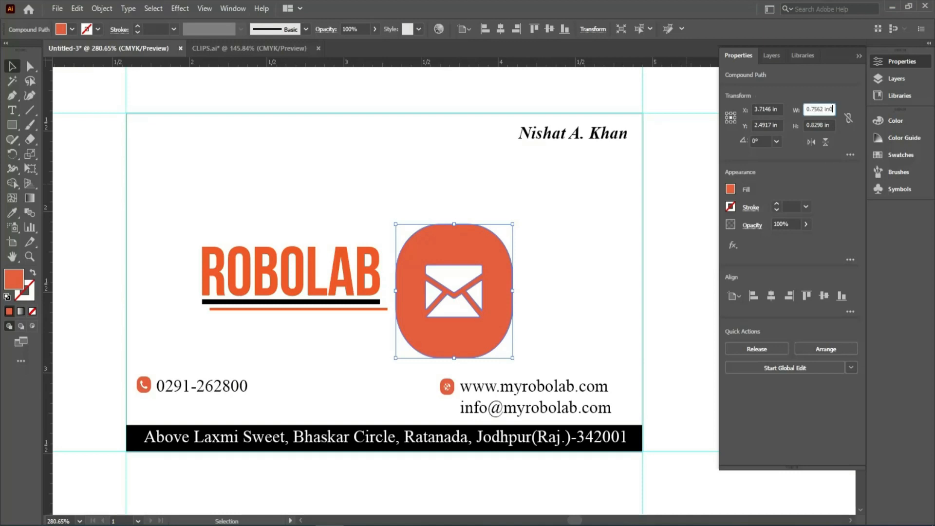
{"action": "type", "text": "0"}
{"action": "key", "text": "ctrl+a"}
{"action": "key", "text": "BackSpace"}
{"action": "type", "text": "0.09"}
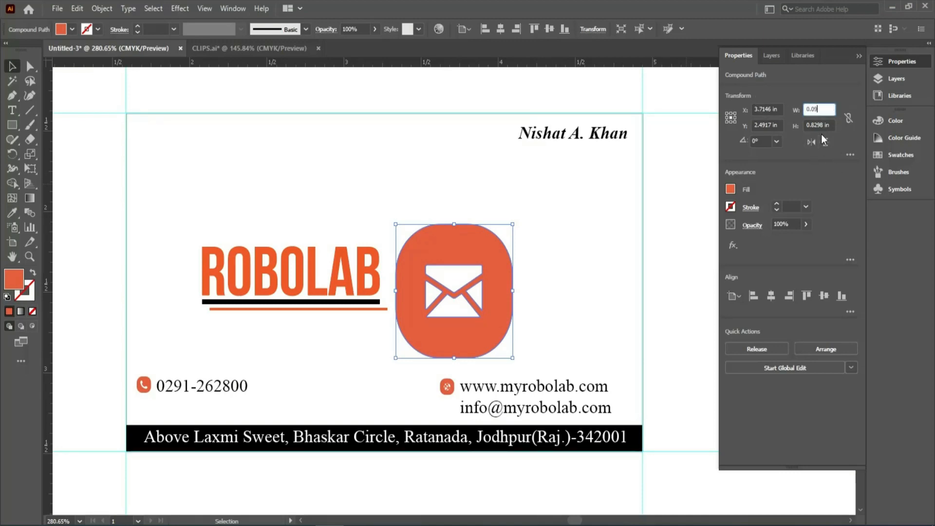
{"action": "key", "text": "Tab"}
{"action": "type", "text": "0.09"}
{"action": "key", "text": "Return"}
{"action": "left_click", "coordinate": [433, 334]}
Set the globe icon's height to 0.09 in so it matches the envelope icon.
{"action": "left_click", "coordinate": [446, 388]}
{"action": "left_click", "coordinate": [831, 126]}
{"action": "key", "text": "BackSpace"}
{"action": "key", "text": "BackSpace"}
{"action": "key", "text": "BackSpace"}
{"action": "key", "text": "BackSpace"}
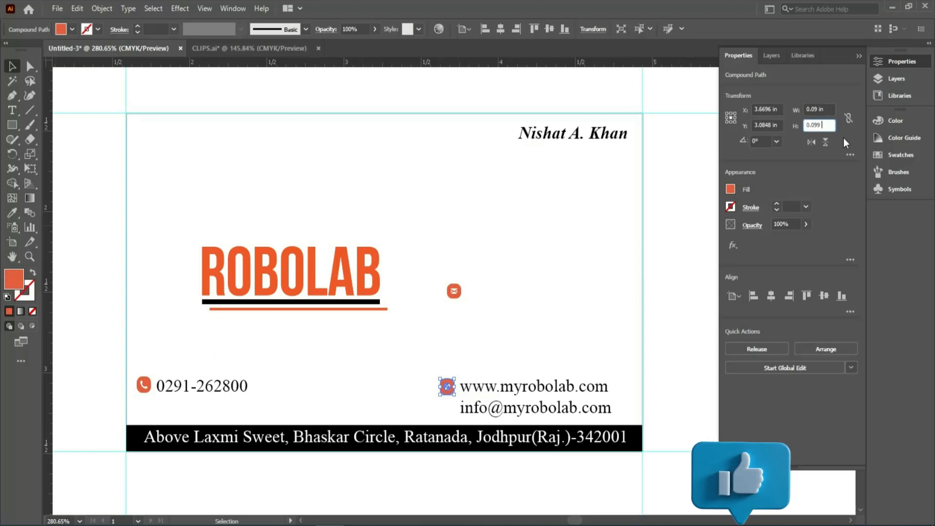
{"action": "key", "text": "BackSpace"}
{"action": "key", "text": "Return"}
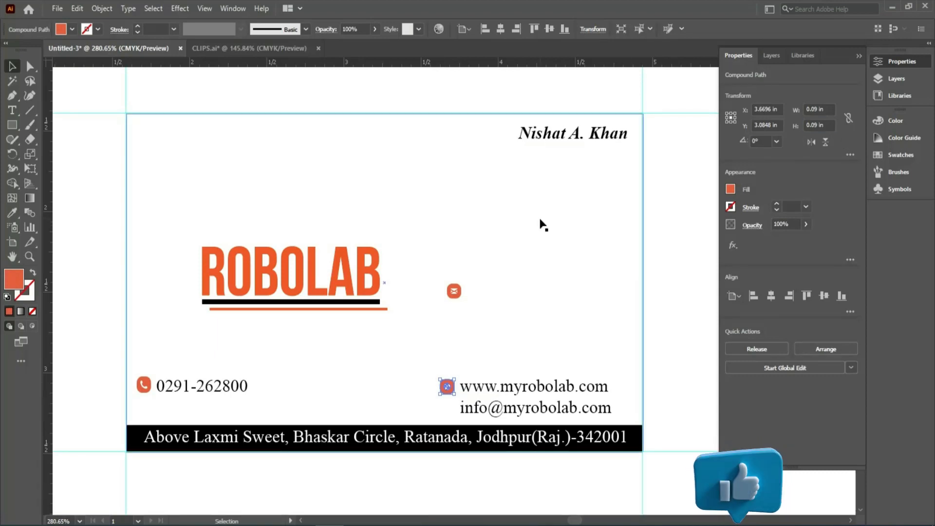
Place the envelope icon just left of the e-mail line and align the globe and envelope icons on their horizontal centers.
{"action": "left_click_drag", "start_coordinate": [455, 299], "coordinate": [447, 411]}
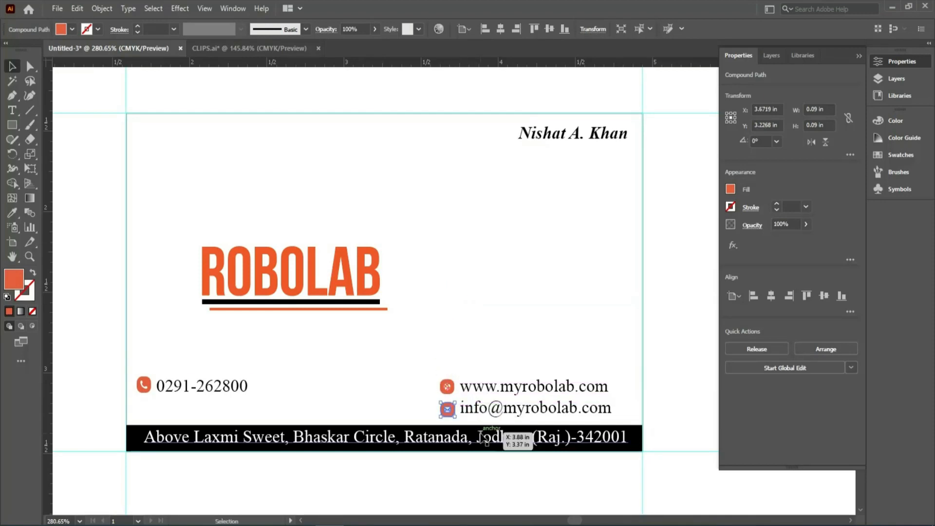
{"action": "left_click", "coordinate": [662, 319]}
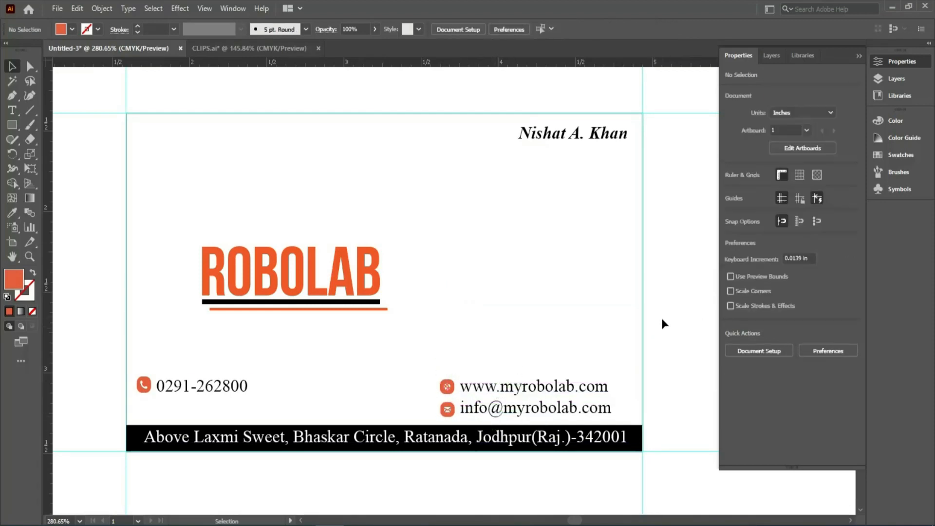
{"action": "left_click", "coordinate": [448, 390]}
{"action": "left_click_drag", "start_coordinate": [423, 400], "coordinate": [522, 476]}
{"action": "left_click", "coordinate": [493, 475], "text": "shift"}
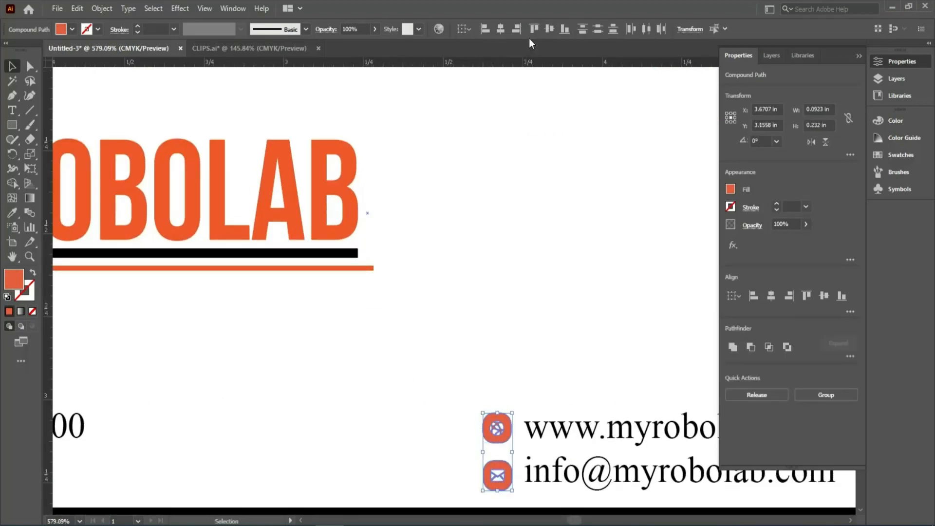
{"action": "left_click", "coordinate": [501, 29]}
{"action": "left_click", "coordinate": [440, 326]}
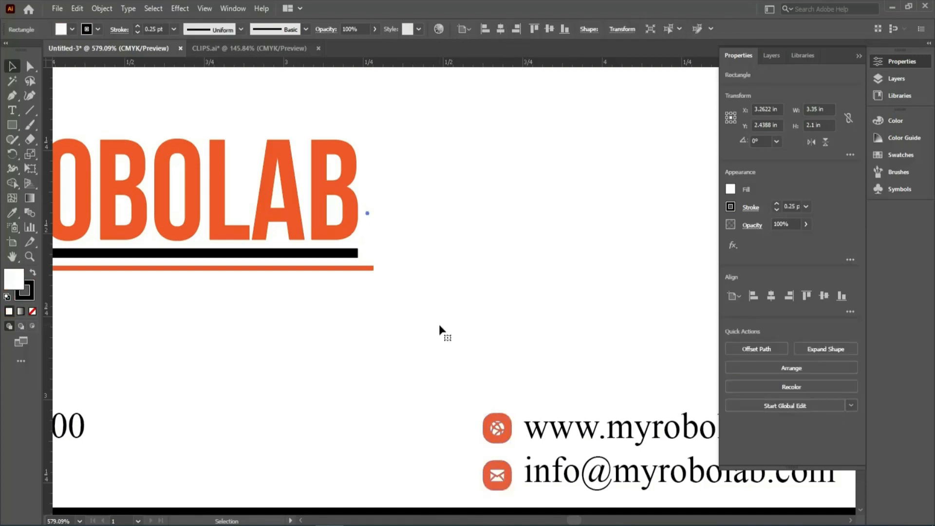
Add a second text line with the company's locality and city below the phone number.
{"action": "key", "text": "ctrl+minus"}
{"action": "left_click_drag", "start_coordinate": [497, 417], "coordinate": [485, 271]}
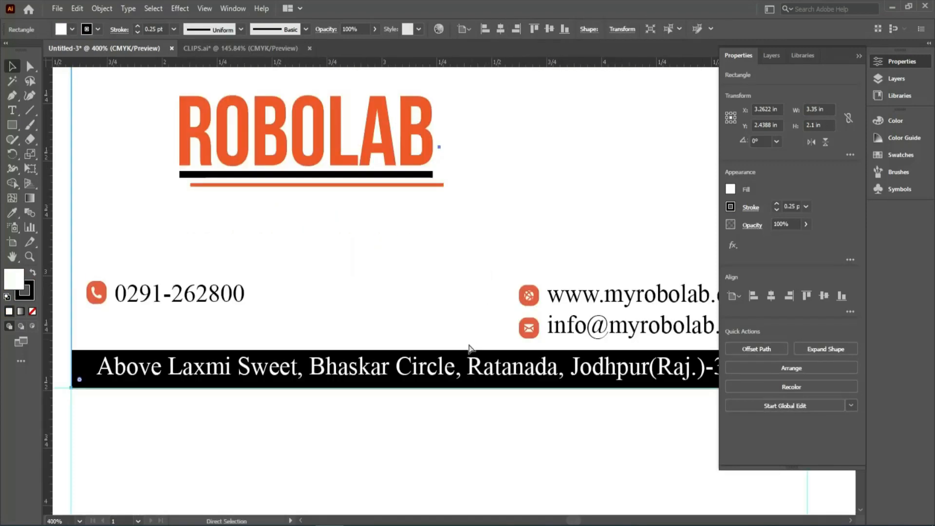
{"action": "key", "text": "ctrl+0"}
{"action": "left_click_drag", "start_coordinate": [352, 118], "coordinate": [586, 308]}
{"action": "left_click_drag", "start_coordinate": [264, 254], "coordinate": [32, 213]}
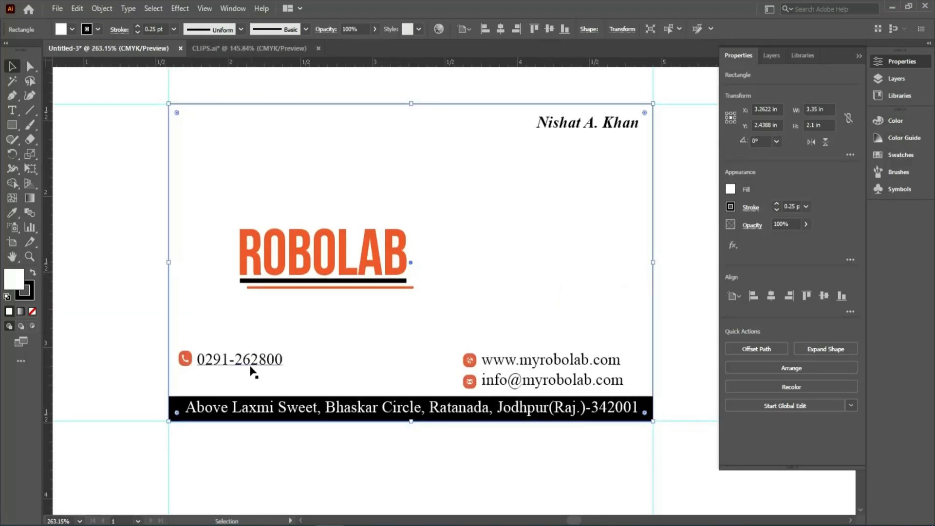
{"action": "left_click", "coordinate": [231, 363]}
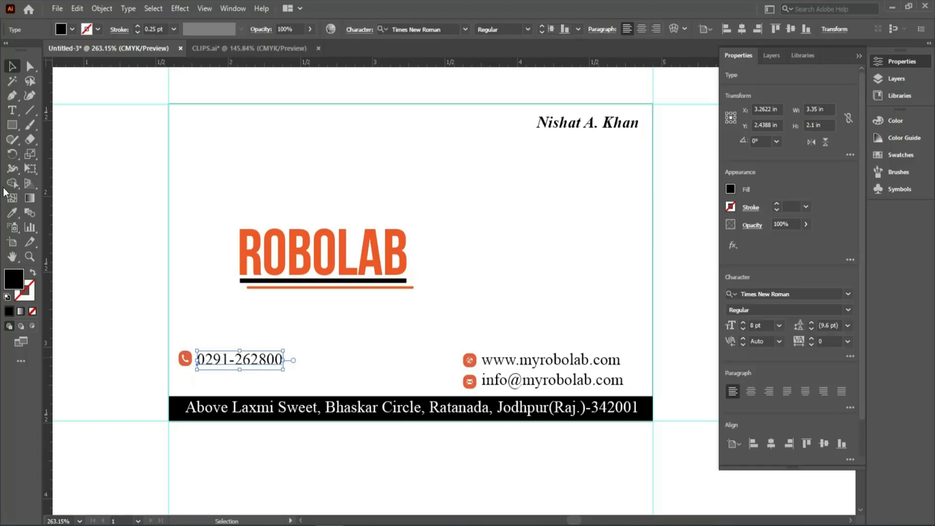
{"action": "left_click", "coordinate": [12, 110]}
{"action": "left_click", "coordinate": [277, 362]}
{"action": "key", "text": "Return"}
{"action": "type", "text": "Ratanada, Jodhpur"}
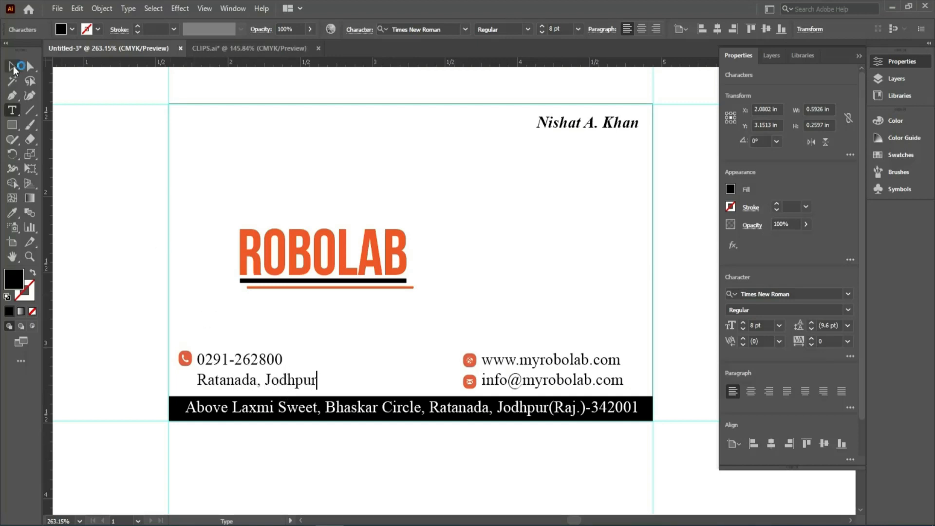
{"action": "key", "text": "Escape"}
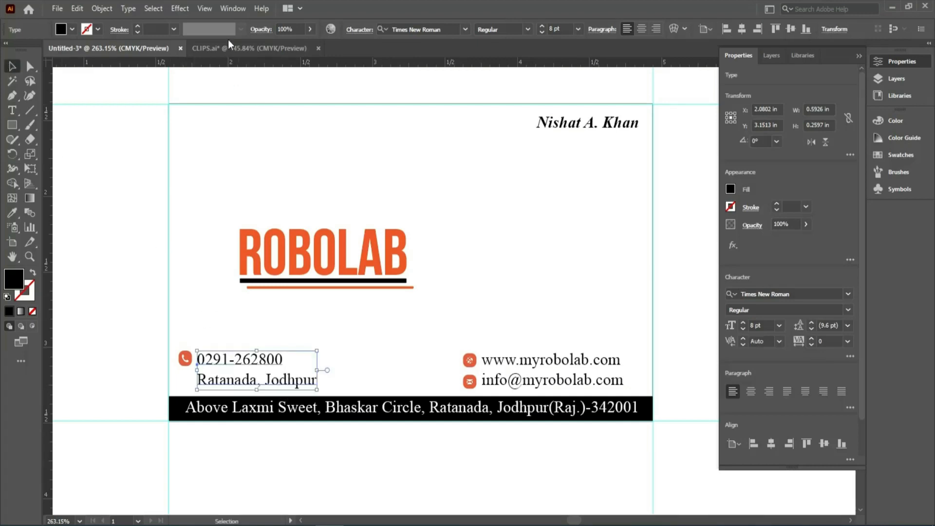
Copy the orange location pin icon from CLIPS.ai and paste it into the business card document.
{"action": "left_click", "coordinate": [229, 52]}
{"action": "left_click", "coordinate": [370, 234]}
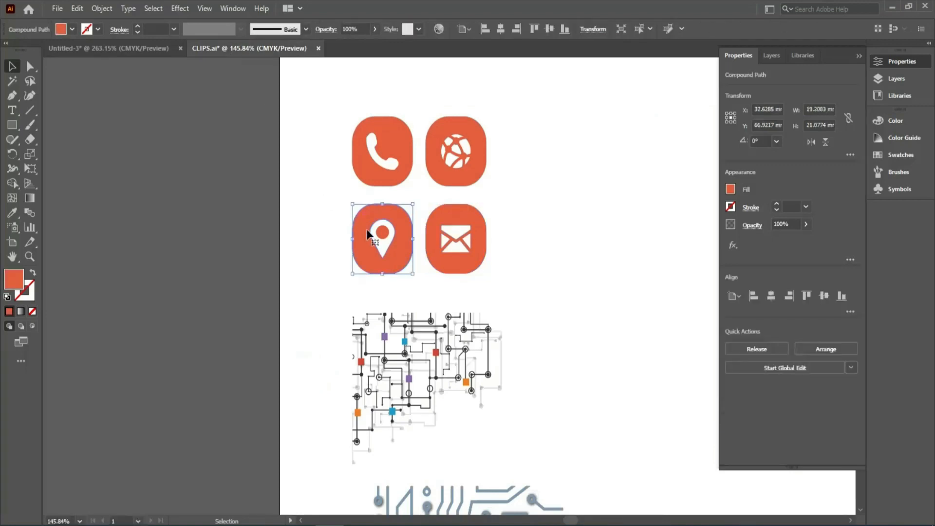
{"action": "left_click", "coordinate": [139, 48]}
{"action": "key", "text": "ctrl+v"}
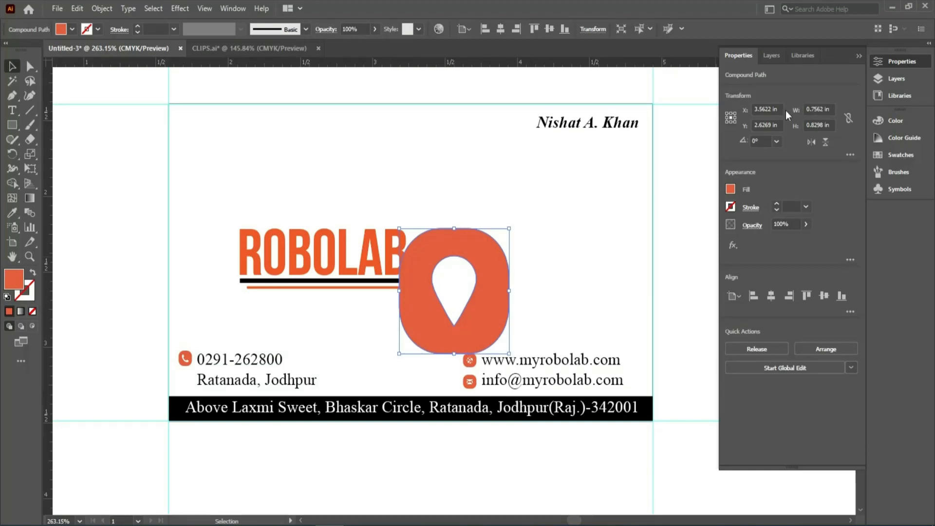
Resize the pasted location pin icon to 0.09 in wide and 0.09 in high.
{"action": "left_click", "coordinate": [832, 111]}
{"action": "type", "text": "0.09"}
{"action": "left_click", "coordinate": [821, 125]}
{"action": "double_click", "coordinate": [833, 125]}
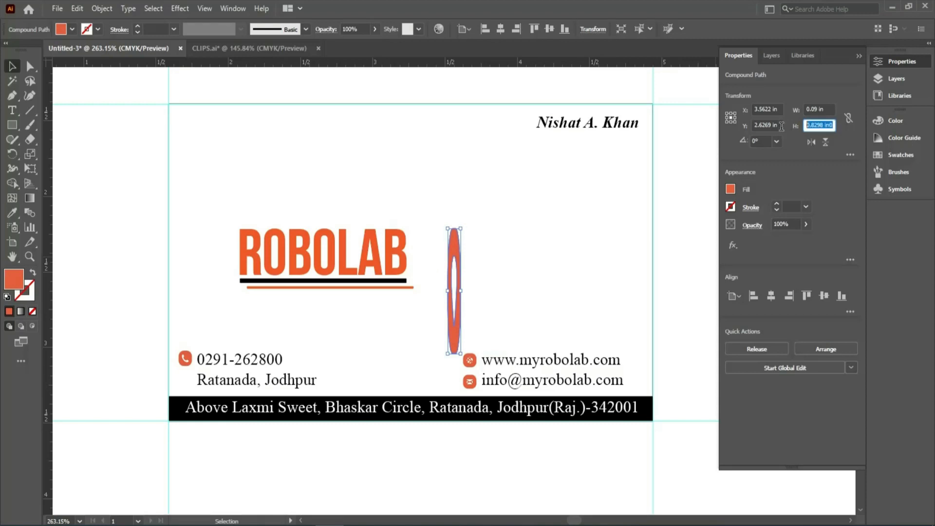
{"action": "type", "text": "0.09"}
{"action": "left_click", "coordinate": [821, 108]}
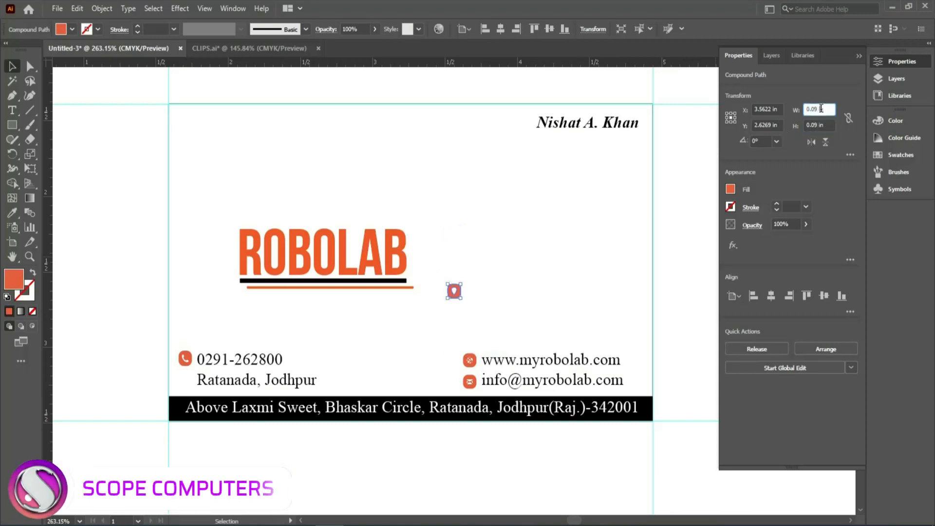
Place the location pin icon just left of the locality line, directly below the phone icon.
{"action": "left_click", "coordinate": [15, 67]}
{"action": "left_click", "coordinate": [444, 262]}
{"action": "left_click", "coordinate": [452, 294]}
{"action": "left_click_drag", "start_coordinate": [456, 294], "coordinate": [183, 384]}
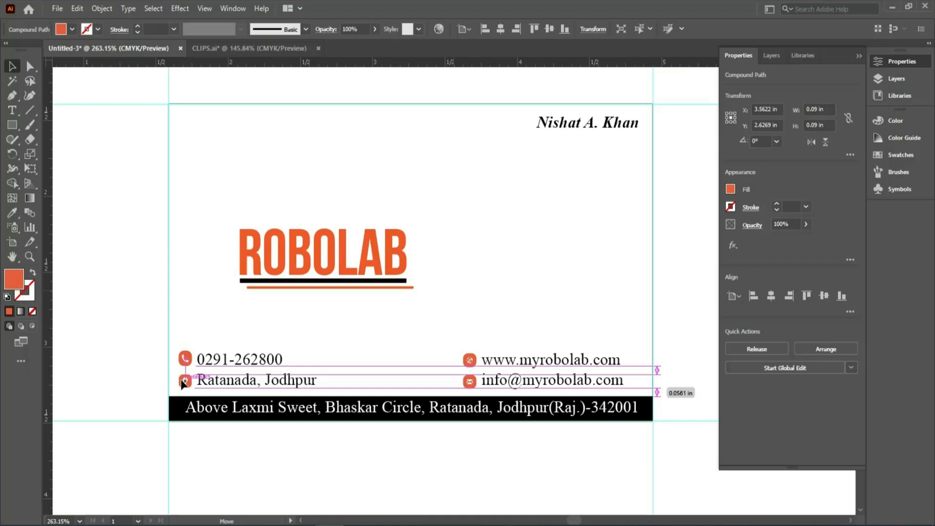
{"action": "left_click_drag", "start_coordinate": [183, 385], "coordinate": [184, 383]}
{"action": "left_click", "coordinate": [100, 258]}
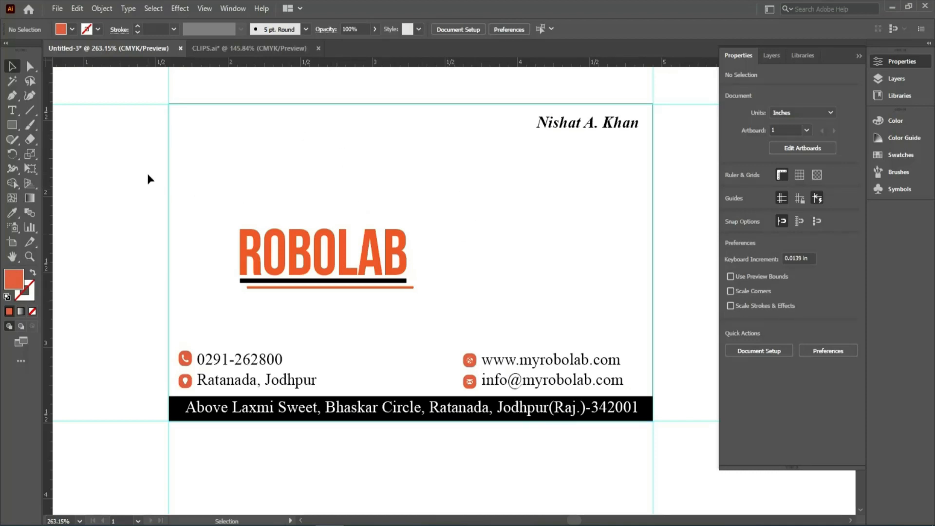
{"action": "key", "text": "ctrl+0"}
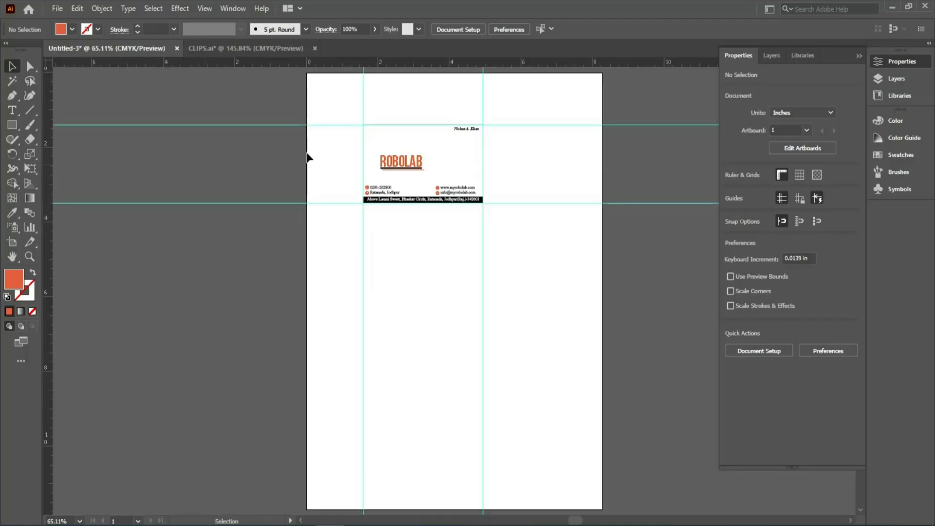
Copy the multicoloured circuit pattern from CLIPS.ai and paste it into the business card document.
{"action": "left_click", "coordinate": [233, 49]}
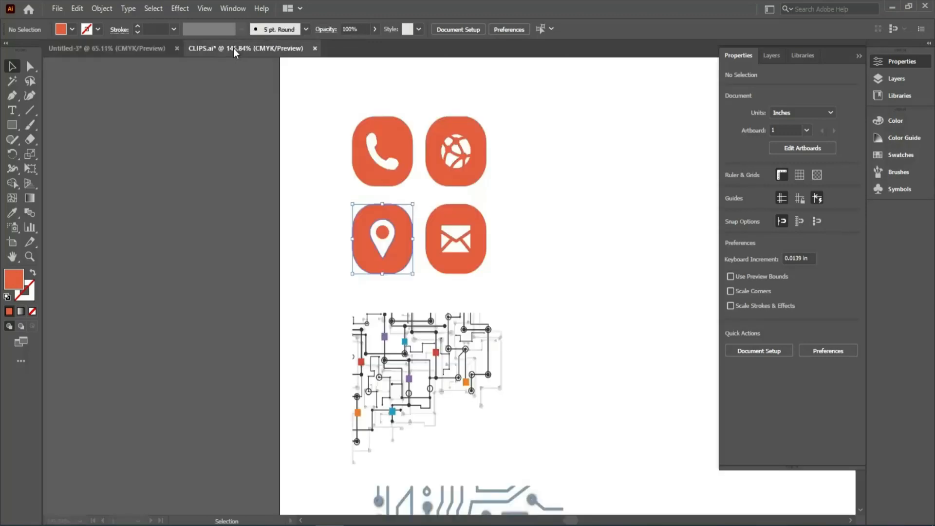
{"action": "left_click", "coordinate": [365, 354]}
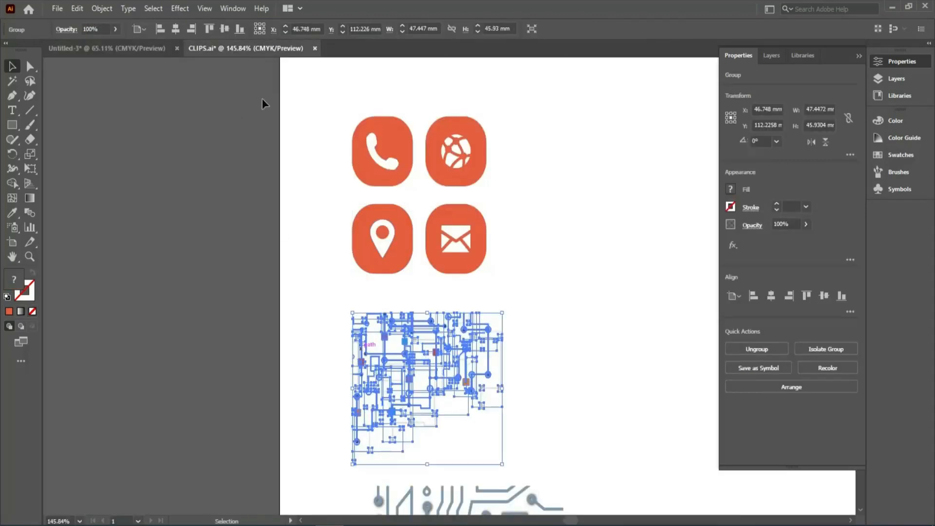
{"action": "left_click", "coordinate": [134, 47]}
{"action": "left_click", "coordinate": [188, 219]}
{"action": "key", "text": "ctrl+v"}
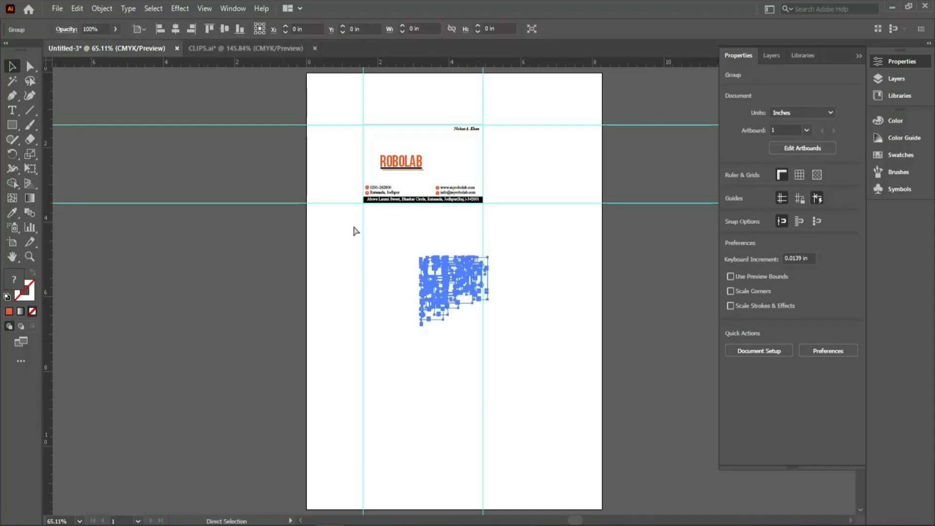
Fit the circuit pattern into the card's upper-left corner at about 2 in wide and 1.93 in high, behind the other artwork.
{"action": "left_click_drag", "start_coordinate": [449, 278], "coordinate": [397, 151]}
{"action": "left_click_drag", "start_coordinate": [354, 105], "coordinate": [544, 267]}
{"action": "left_click_drag", "start_coordinate": [464, 223], "coordinate": [208, 159]}
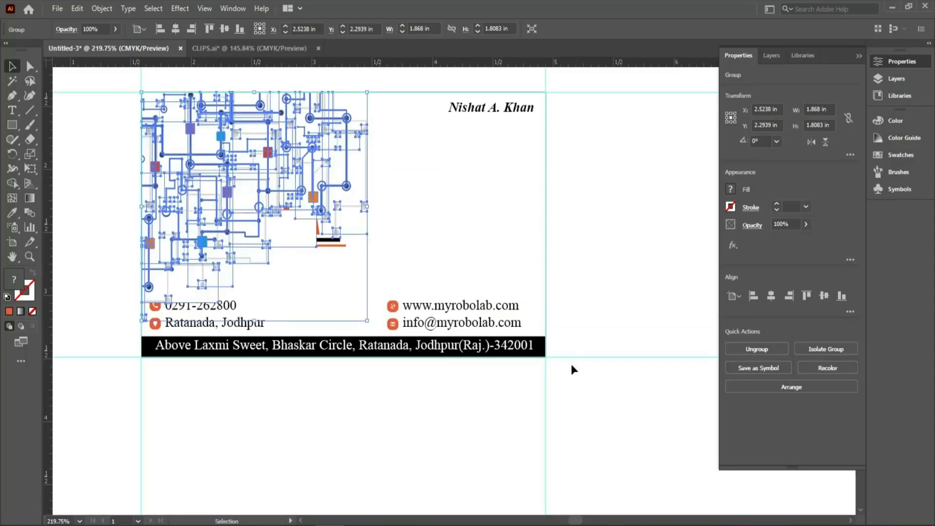
{"action": "left_click_drag", "start_coordinate": [366, 321], "coordinate": [398, 344]}
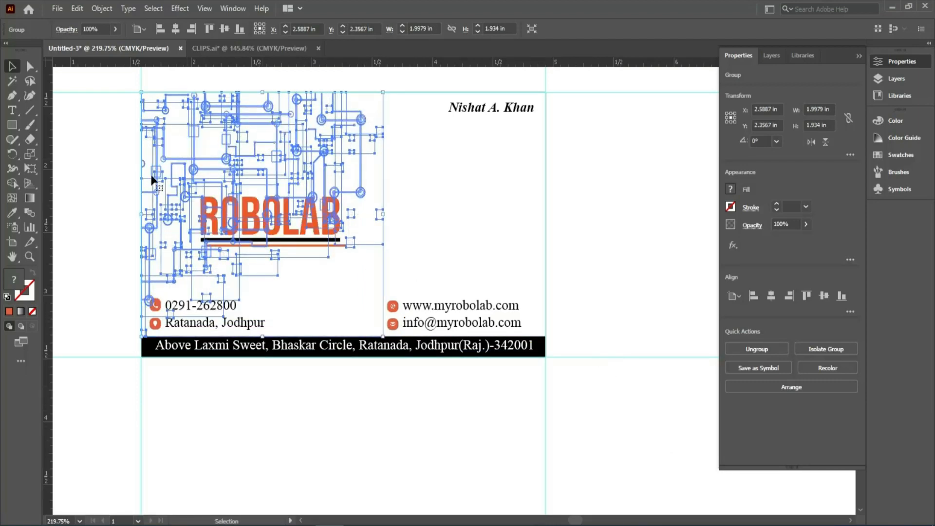
Remove the white fill from the card's 3.35 by 2.1 in outline rectangle.
{"action": "left_click", "coordinate": [109, 149]}
{"action": "left_click", "coordinate": [188, 168]}
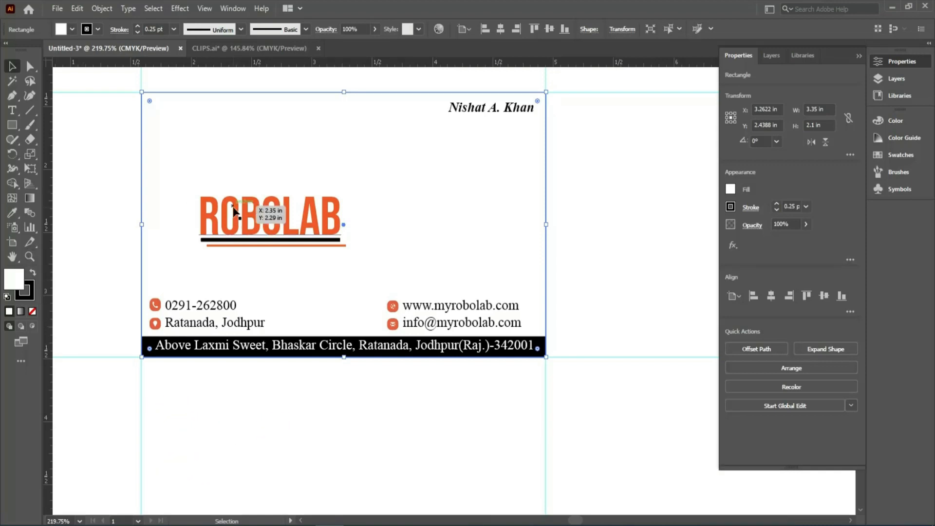
{"action": "left_click", "coordinate": [32, 312]}
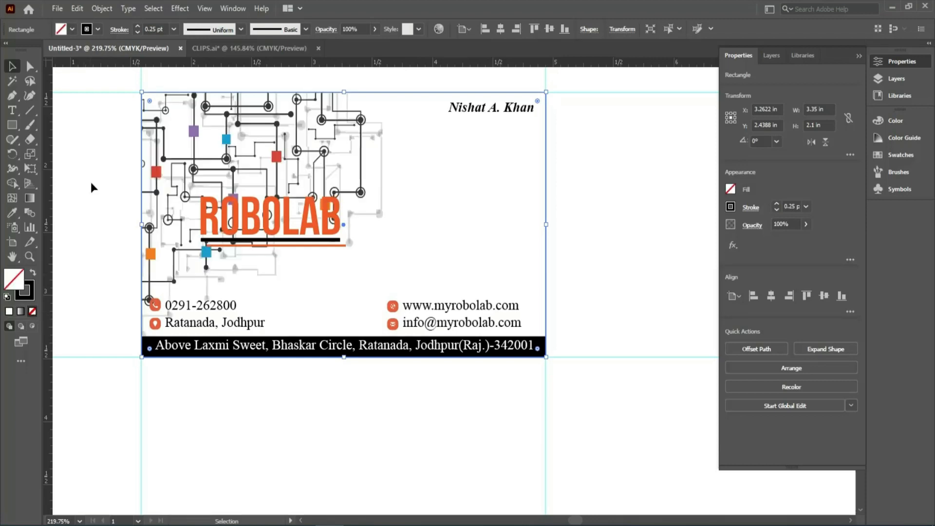
{"action": "left_click", "coordinate": [91, 178]}
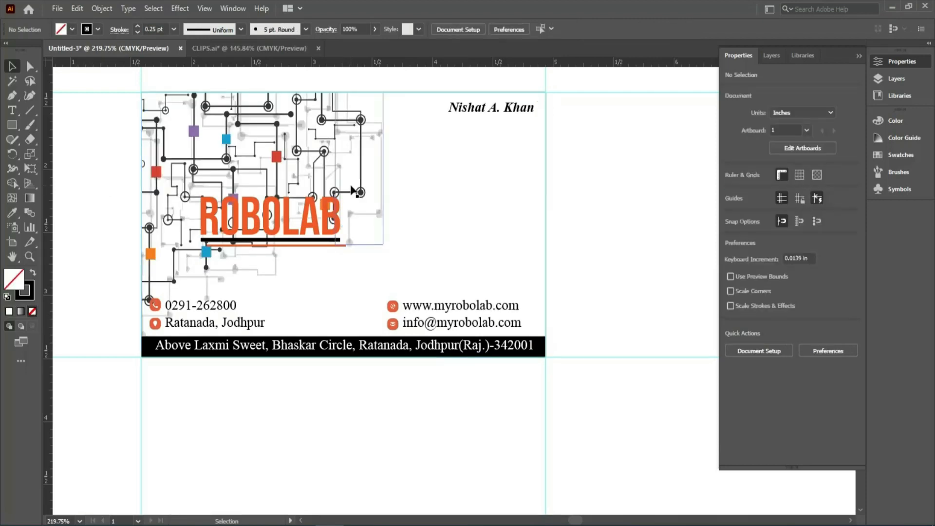
Set the circuit pattern's opacity to 50%.
{"action": "left_click", "coordinate": [262, 121]}
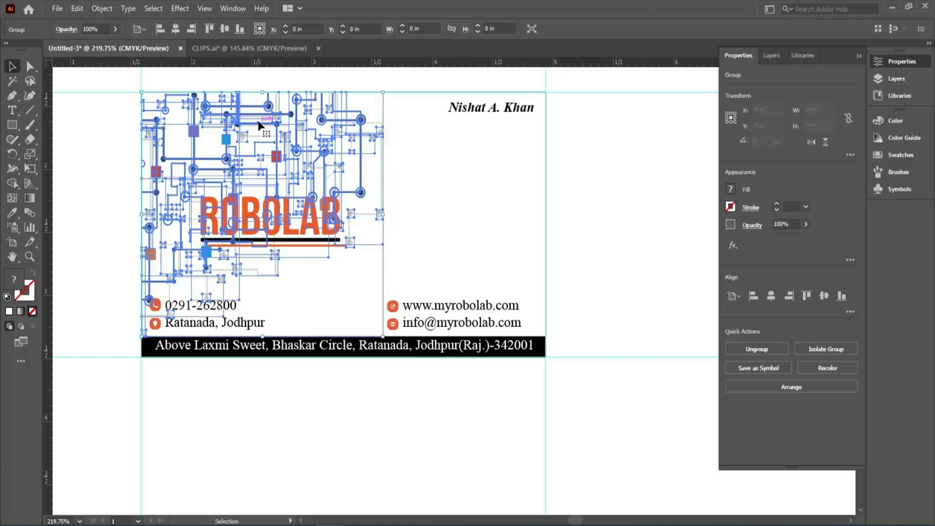
{"action": "left_click", "coordinate": [799, 223]}
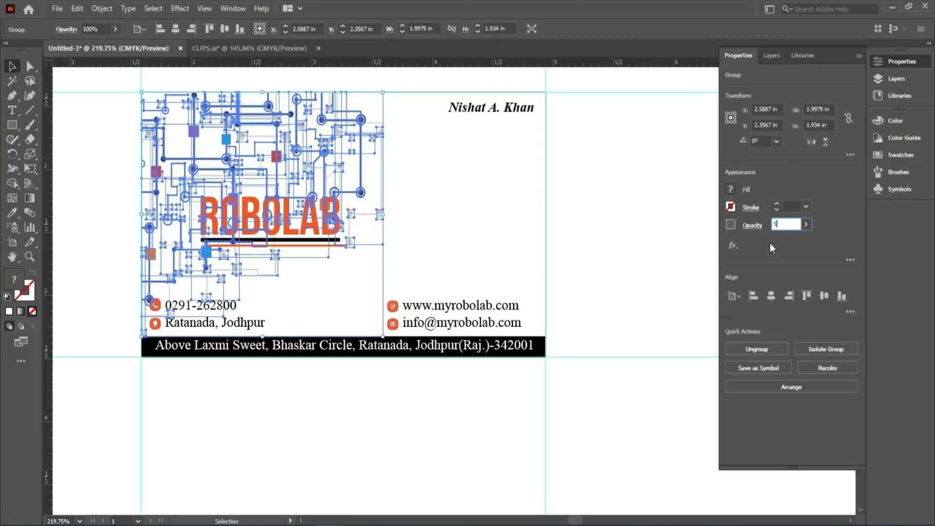
{"action": "type", "text": "50"}
{"action": "key", "text": "Return"}
{"action": "left_click", "coordinate": [103, 192]}
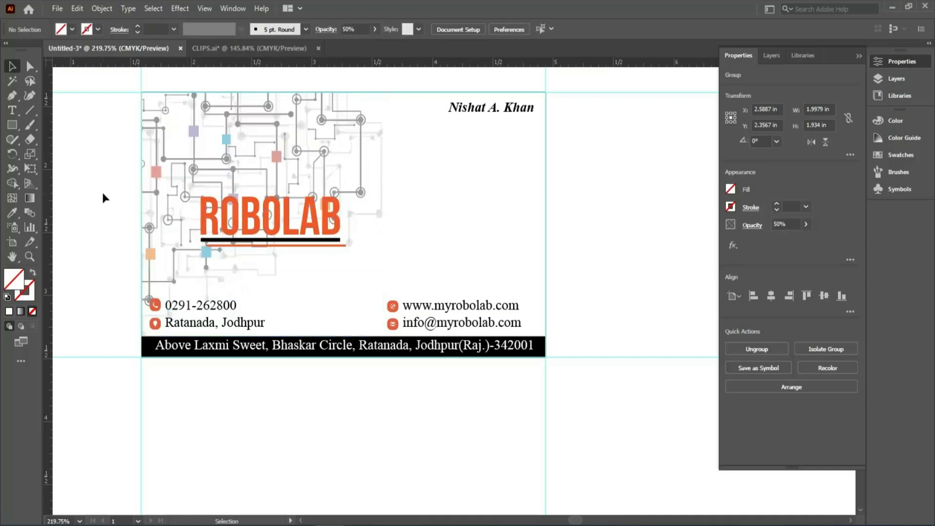
Reduce the circuit pattern's opacity to 25%.
{"action": "left_click", "coordinate": [286, 170]}
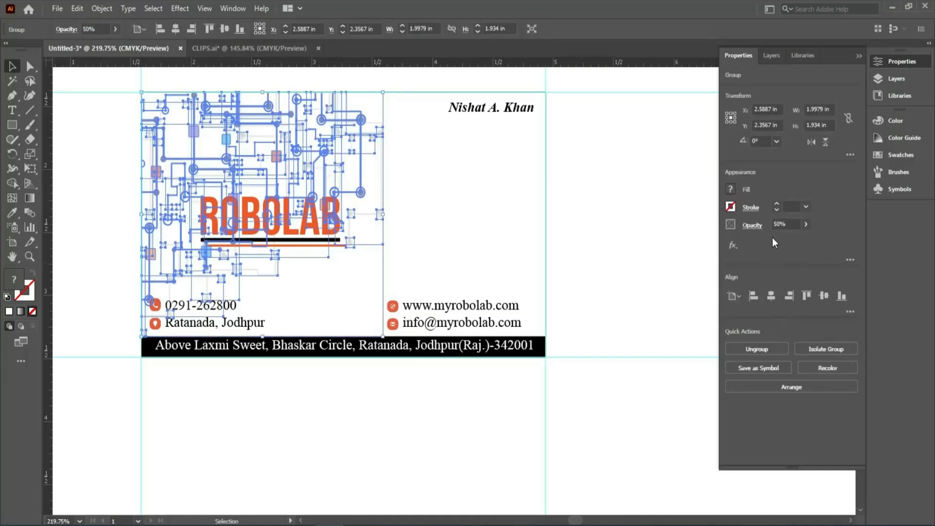
{"action": "left_click", "coordinate": [789, 223]}
{"action": "key", "text": "Return"}
{"action": "left_click", "coordinate": [92, 175]}
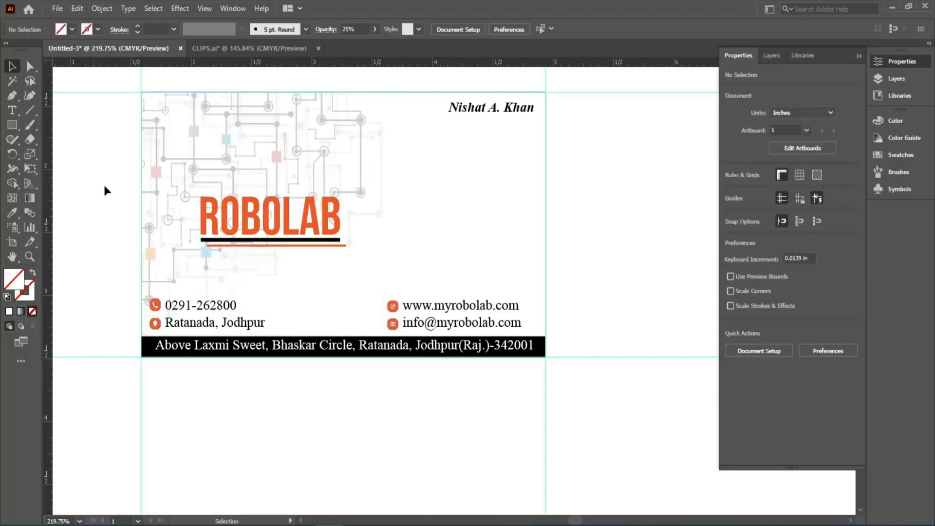
Group the ROBOLAB lettering with its black and orange underlines, leaving out the card outline.
{"action": "left_click_drag", "start_coordinate": [105, 181], "coordinate": [373, 267]}
{"action": "left_click", "coordinate": [335, 262], "text": "shift"}
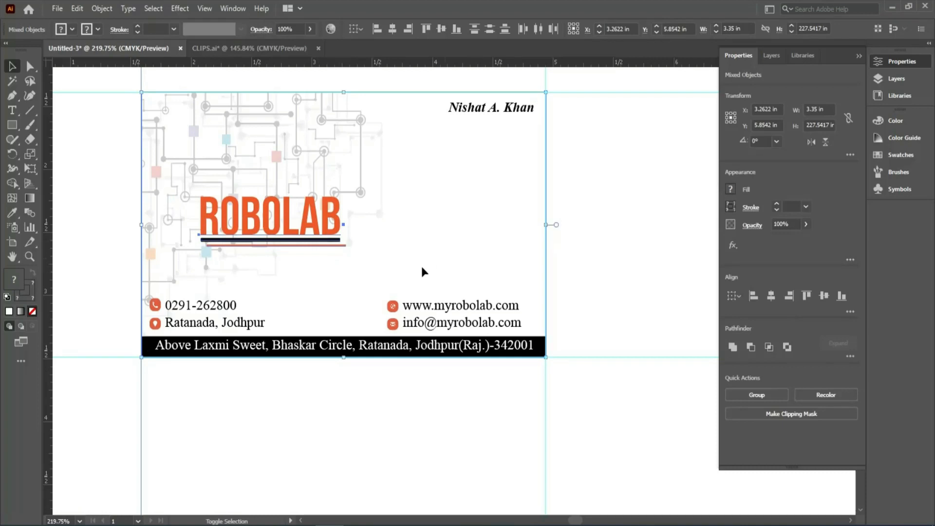
{"action": "left_click", "coordinate": [154, 205]}
{"action": "left_click", "coordinate": [218, 245]}
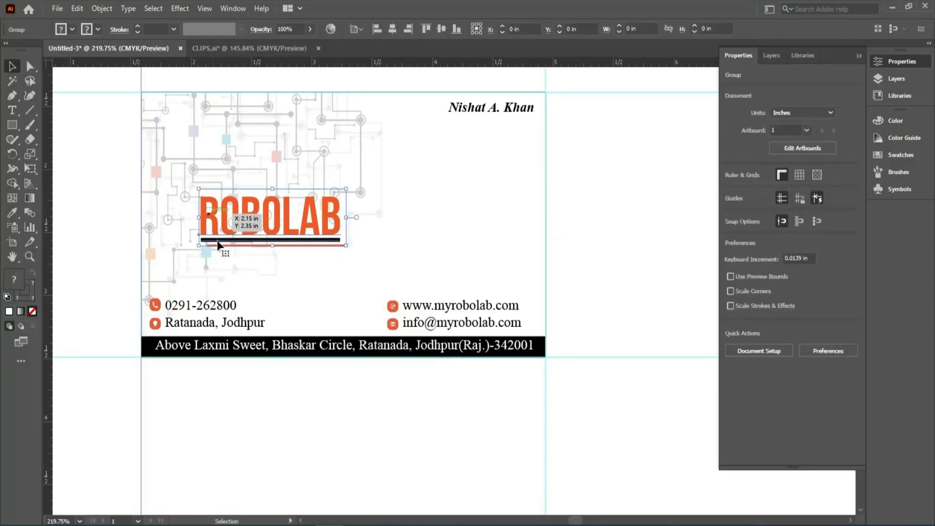
{"action": "key", "text": "ctrl"}
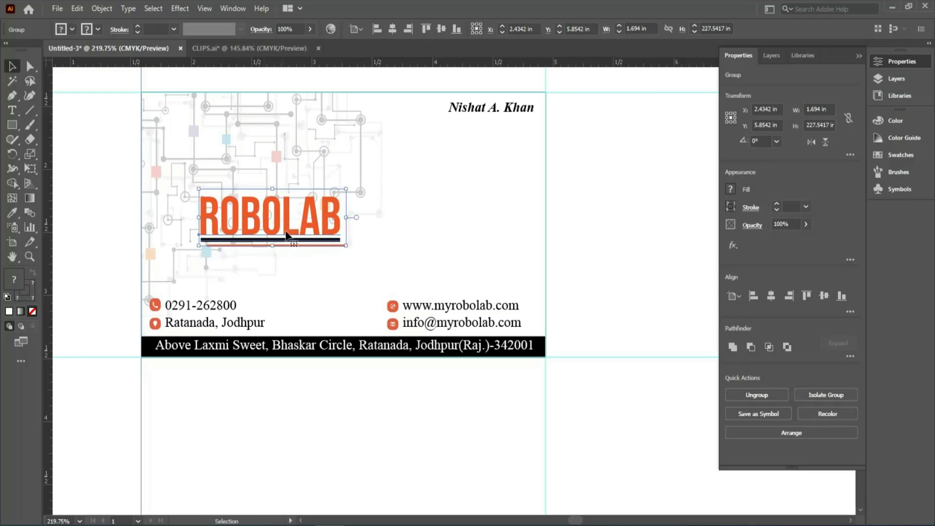
Enlarge the ROBOLAB logo to about 2.04 in wide and nudge it slightly up and to the left.
{"action": "left_click_drag", "start_coordinate": [346, 190], "coordinate": [386, 171]}
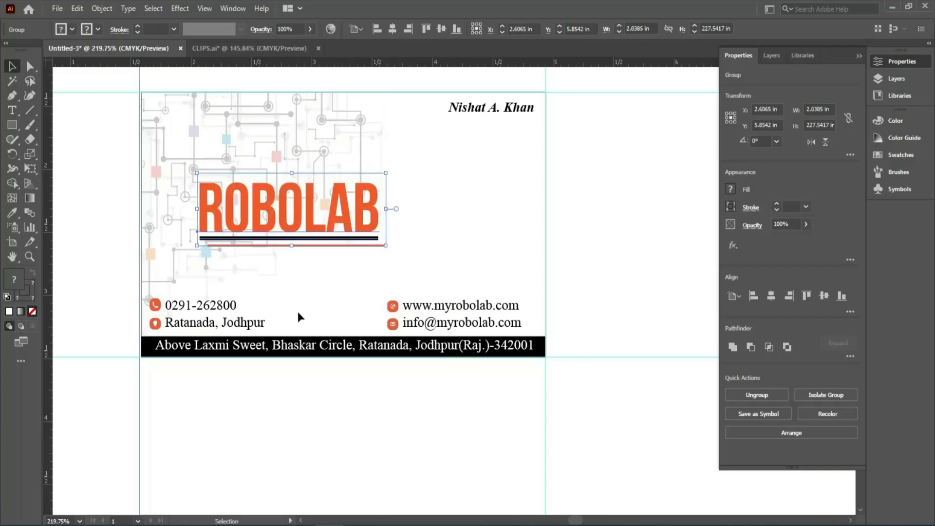
{"action": "key", "text": "Up"}
{"action": "key", "text": "Up"}
{"action": "key", "text": "Up"}
{"action": "key", "text": "Up"}
{"action": "key", "text": "Up"}
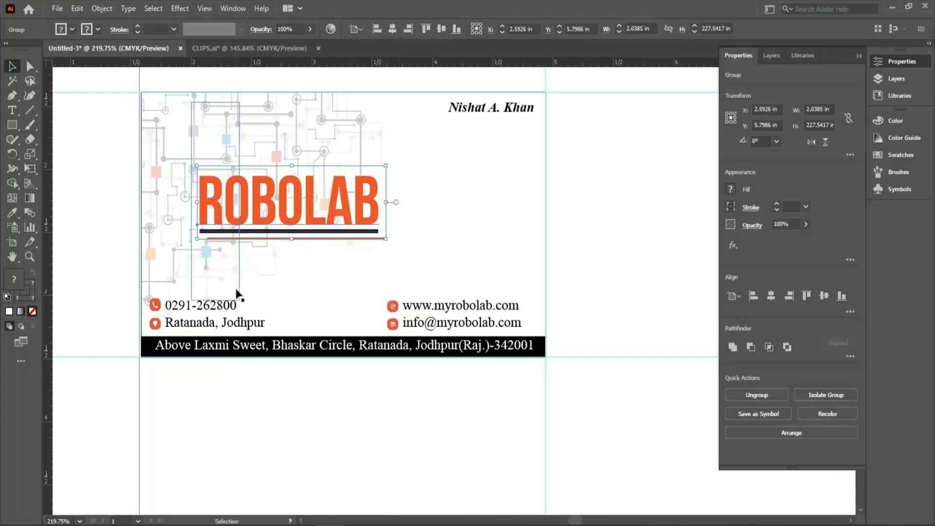
{"action": "key", "text": "Down"}
{"action": "key", "text": "Left"}
{"action": "key", "text": "Left"}
{"action": "key", "text": "Left"}
{"action": "key", "text": "Left"}
{"action": "key", "text": "Left"}
{"action": "key", "text": "Left"}
{"action": "key", "text": "Left"}
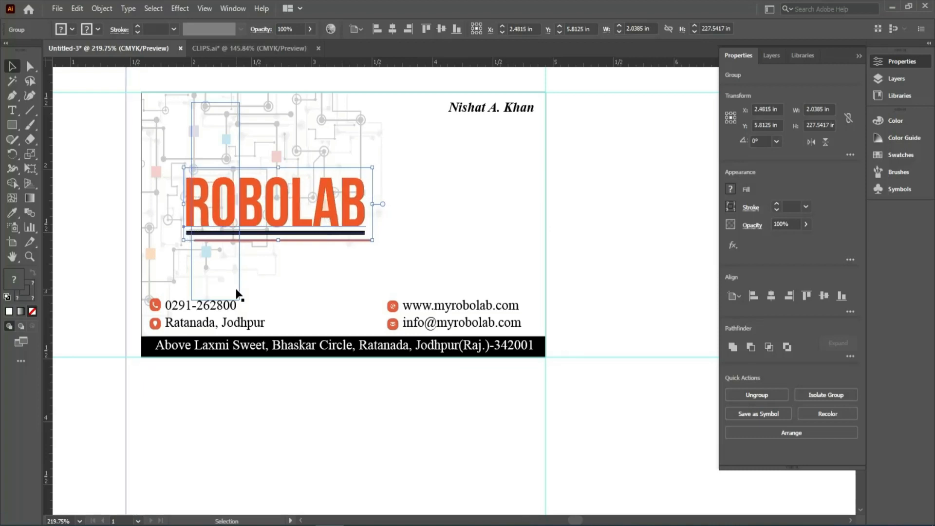
{"action": "left_click", "coordinate": [89, 273]}
Set the font size of the phone number line to 10 pt.
{"action": "left_click", "coordinate": [189, 309]}
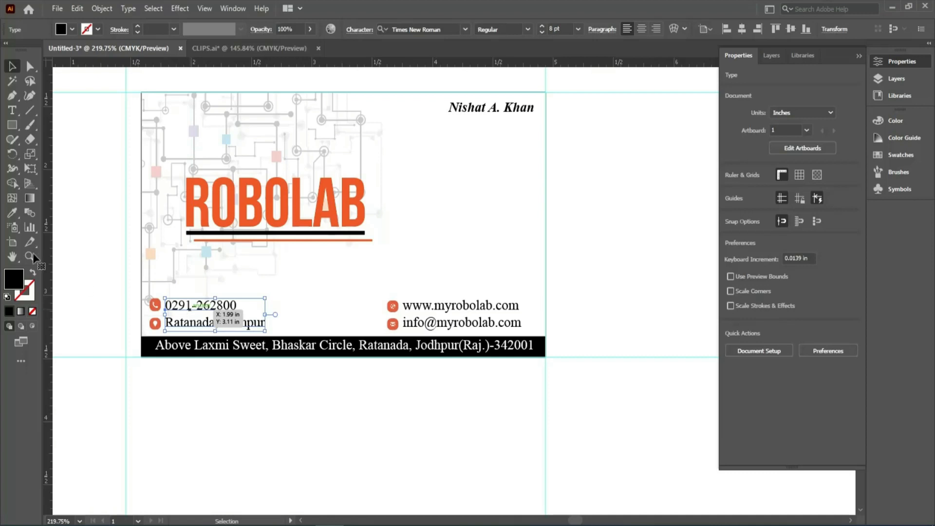
{"action": "left_click", "coordinate": [12, 110]}
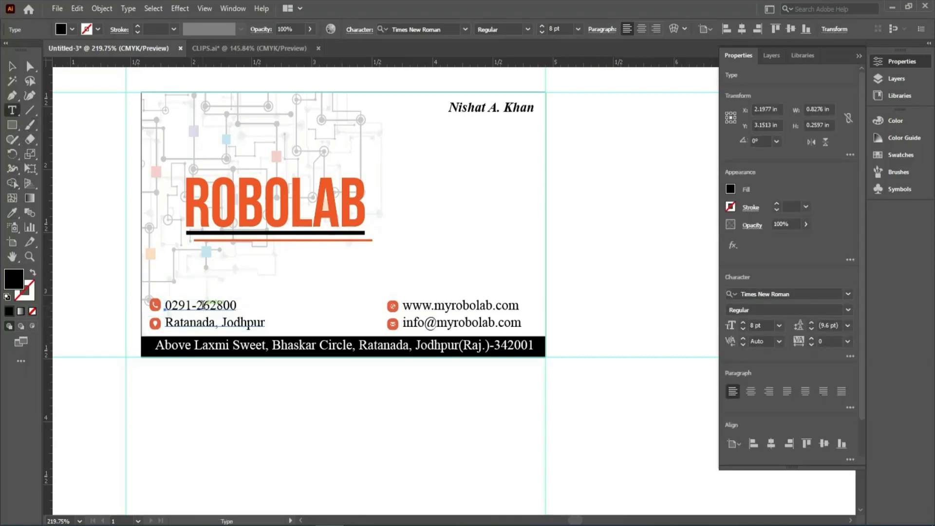
{"action": "triple_click", "coordinate": [203, 305]}
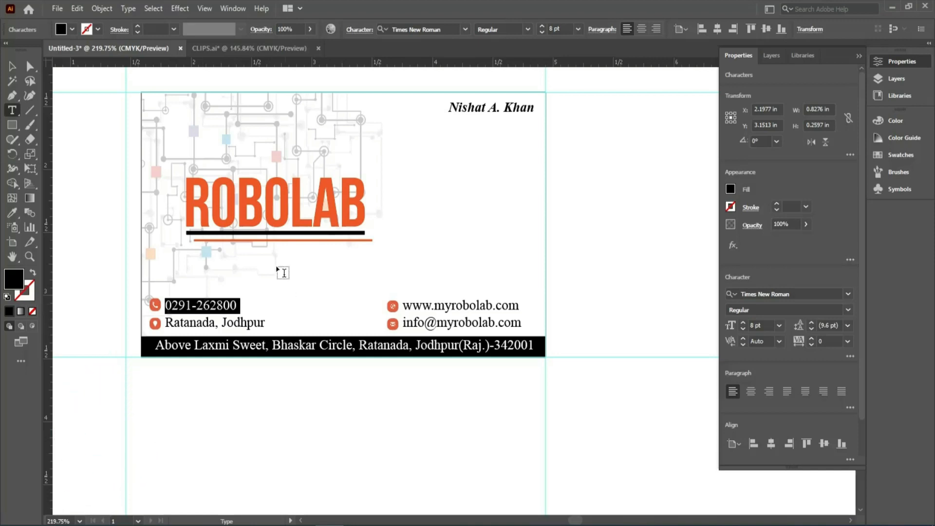
{"action": "left_click", "coordinate": [557, 28]}
{"action": "type", "text": "1"}
{"action": "left_click_drag", "start_coordinate": [564, 29], "coordinate": [528, 30]}
{"action": "type", "text": "10"}
{"action": "key", "text": "Return"}
Set the font size of the website and e-mail lines to 10 pt.
{"action": "left_click_drag", "start_coordinate": [403, 306], "coordinate": [521, 323]}
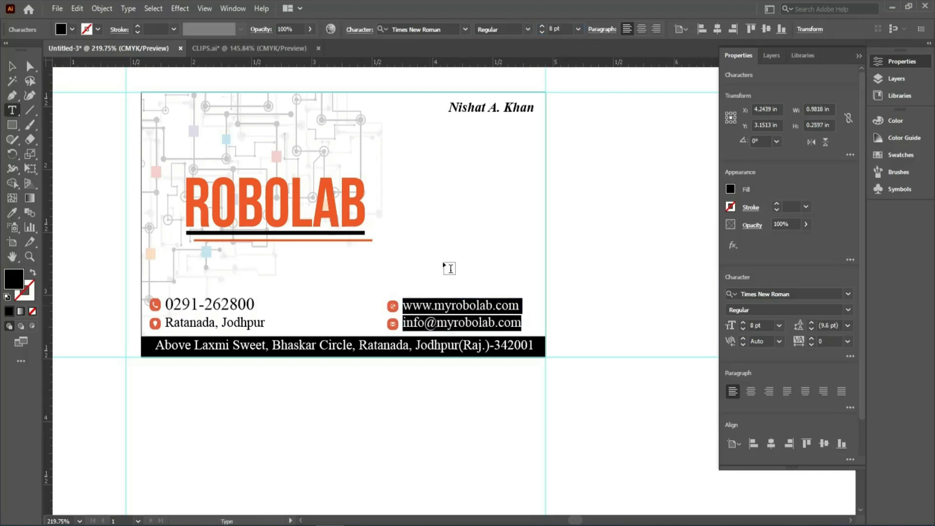
{"action": "left_click_drag", "start_coordinate": [564, 29], "coordinate": [546, 30]}
{"action": "type", "text": "10"}
{"action": "key", "text": "Return"}
Set the font size of the locality line below the phone number to 10 pt.
{"action": "left_click", "coordinate": [183, 324]}
{"action": "left_click_drag", "start_coordinate": [166, 323], "coordinate": [265, 324]}
{"action": "left_click", "coordinate": [557, 29]}
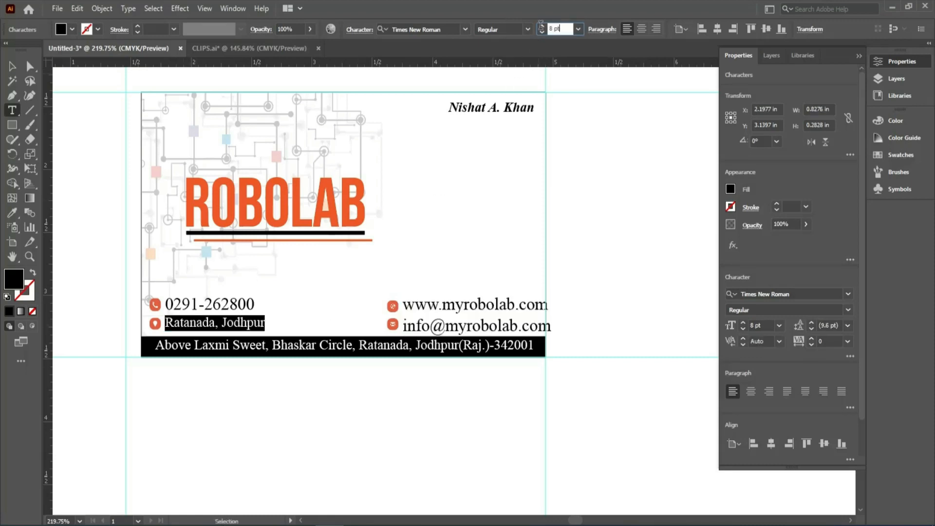
{"action": "key", "text": "Return"}
Shift the website and e-mail text block left so it sits inside the card's right edge.
{"action": "left_click", "coordinate": [12, 66]}
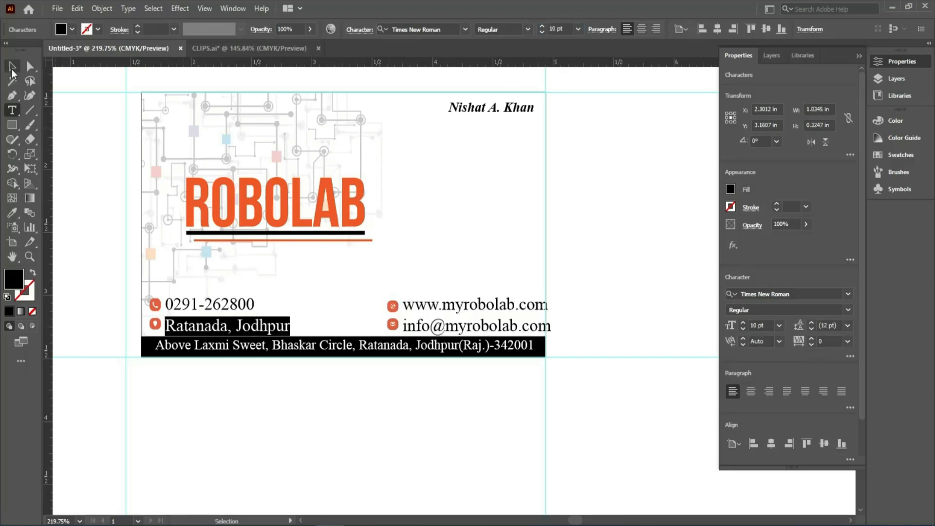
{"action": "left_click", "coordinate": [436, 312]}
{"action": "key", "text": "Left"}
{"action": "key", "text": "Left"}
{"action": "key", "text": "Left"}
{"action": "key", "text": "Left"}
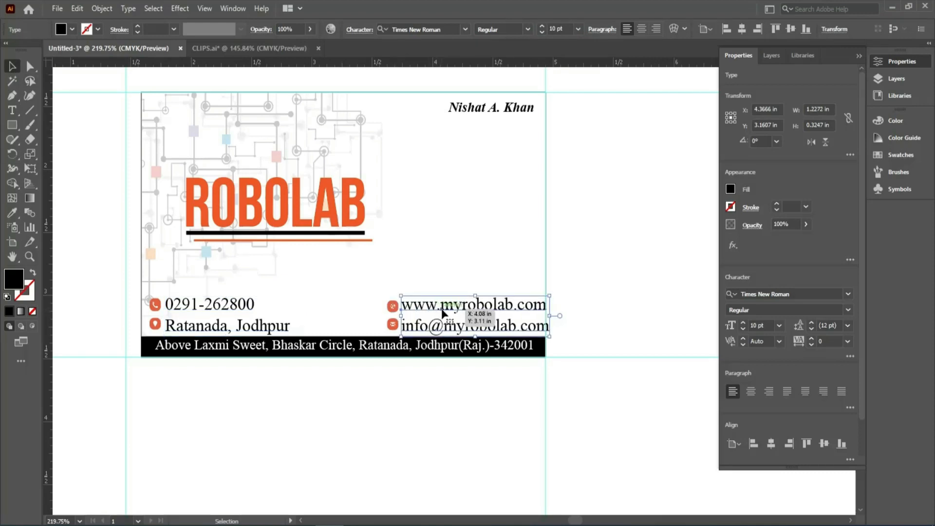
{"action": "key", "text": "Left"}
{"action": "key", "text": "Left"}
{"action": "key", "text": "Left"}
{"action": "key", "text": "Left"}
{"action": "key", "text": "Left"}
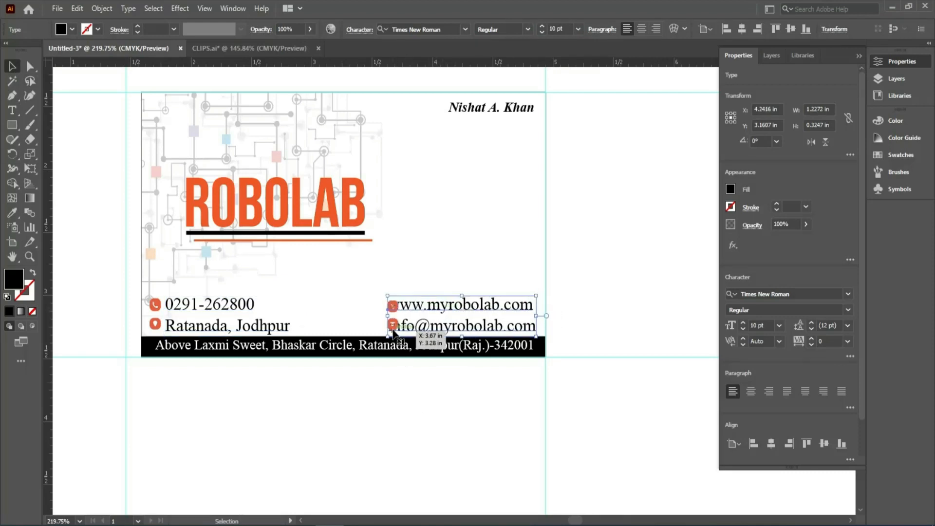
Move the web and mail icons left together so they sit just before the website and e-mail lines.
{"action": "left_click", "coordinate": [393, 324]}
{"action": "left_click", "coordinate": [392, 306], "text": "shift"}
{"action": "key", "text": "Left"}
{"action": "key", "text": "Left"}
{"action": "key", "text": "Left"}
{"action": "key", "text": "Left"}
{"action": "key", "text": "Left"}
{"action": "key", "text": "Left"}
{"action": "key", "text": "Left"}
{"action": "key", "text": "Left"}
{"action": "key", "text": "Left"}
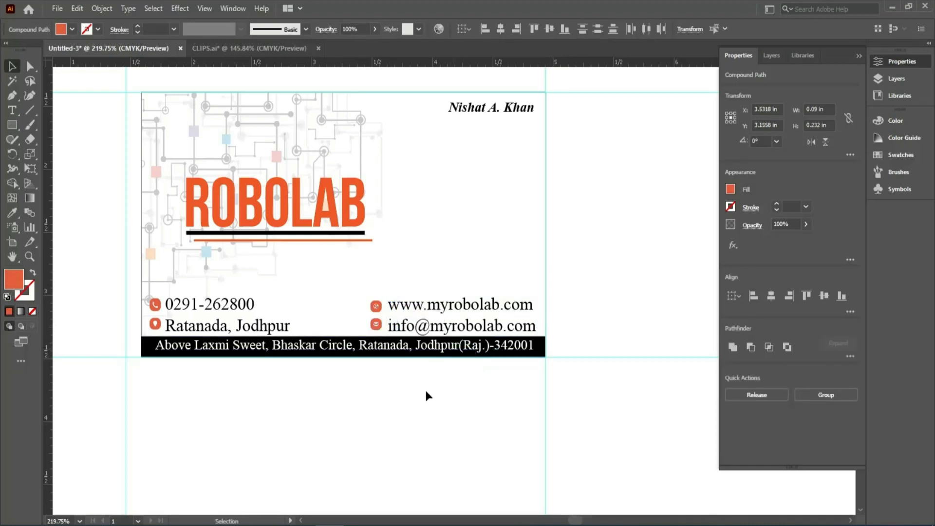
{"action": "left_click", "coordinate": [427, 393]}
Resize the web icon beside the website line to 0.1 in wide and 0.1 in high.
{"action": "left_click", "coordinate": [378, 308]}
{"action": "left_click", "coordinate": [829, 111]}
{"action": "key", "text": "Tab"}
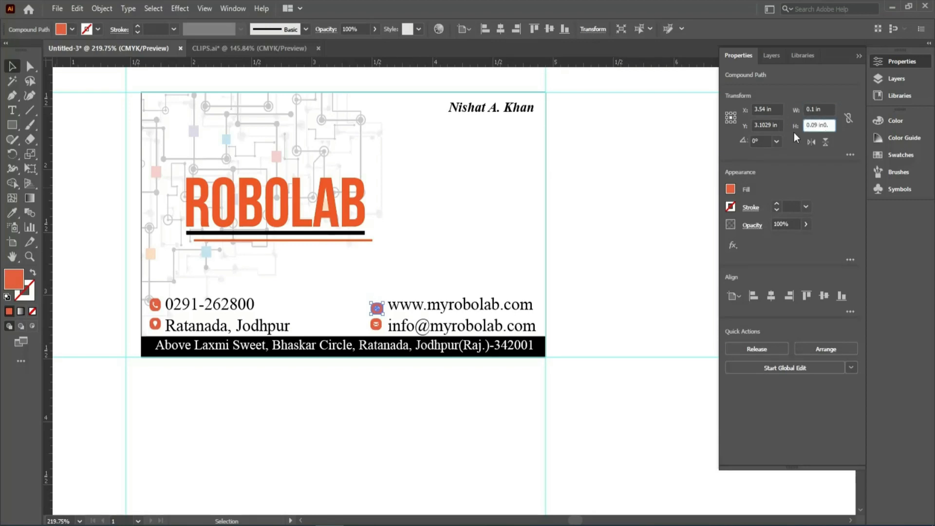
{"action": "type", "text": "0"}
{"action": "key", "text": "BackSpace"}
{"action": "key", "text": "BackSpace"}
{"action": "key", "text": "BackSpace"}
{"action": "key", "text": "BackSpace"}
{"action": "key", "text": "BackSpace"}
{"action": "key", "text": "BackSpace"}
{"action": "key", "text": "BackSpace"}
{"action": "key", "text": "BackSpace"}
{"action": "type", "text": "0.1"}
{"action": "key", "text": "Return"}
{"action": "left_click", "coordinate": [387, 362]}
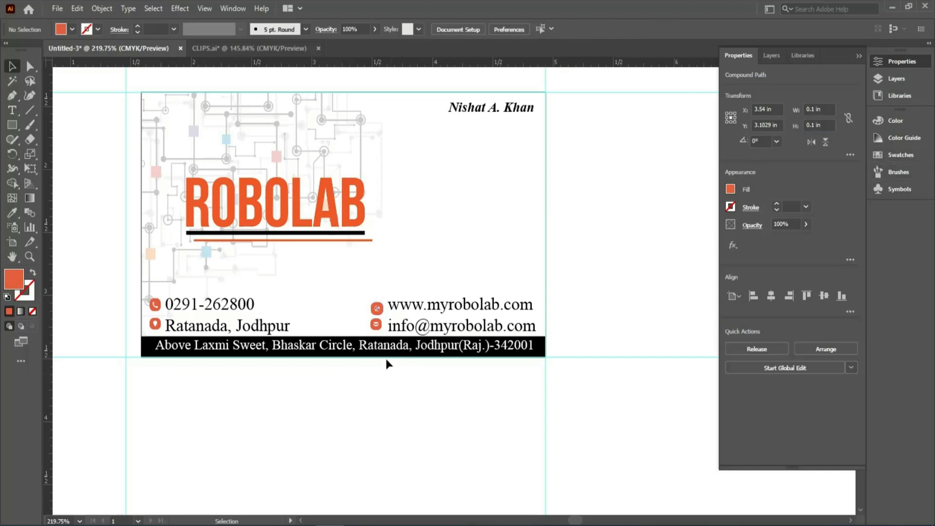
Constrain the mail icon's width and height proportions and set its width to 0.1 in.
{"action": "left_click", "coordinate": [380, 322]}
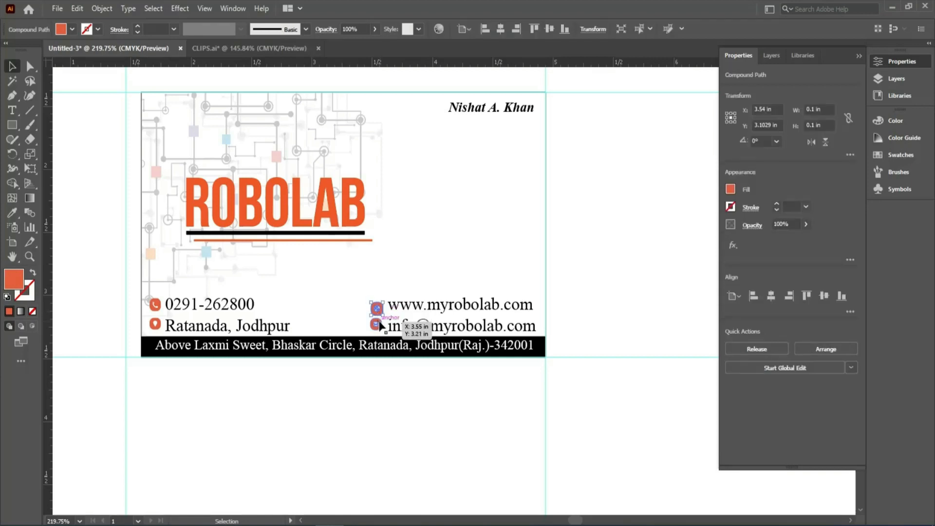
{"action": "left_click", "coordinate": [848, 119]}
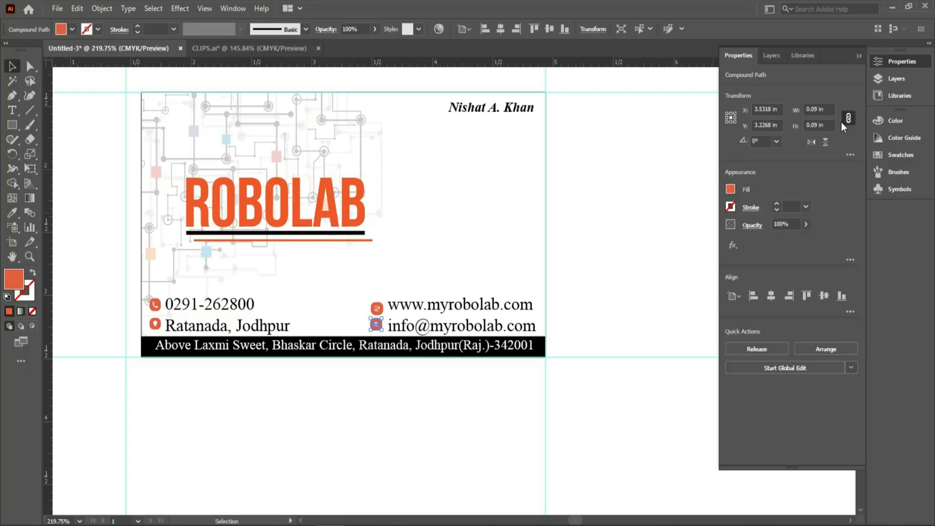
{"action": "left_click", "coordinate": [829, 108]}
{"action": "key", "text": "BackSpace"}
{"action": "key", "text": "BackSpace"}
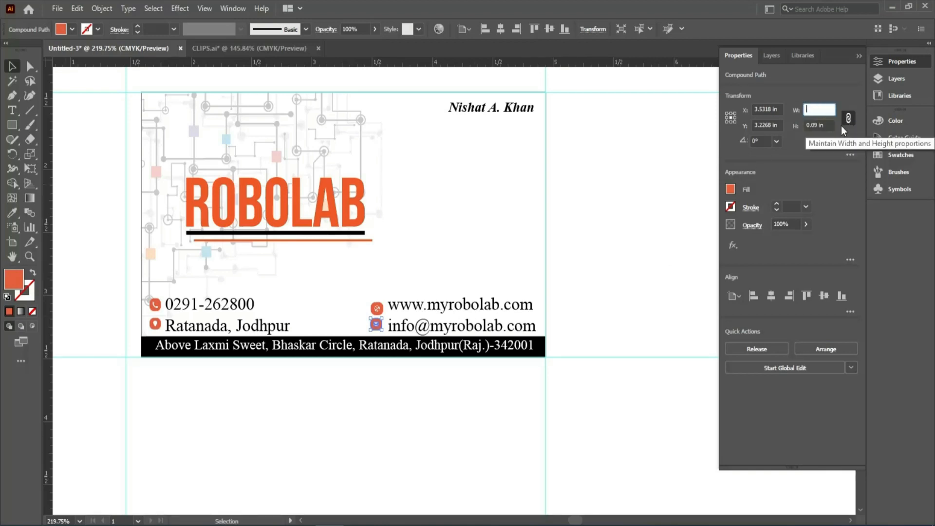
{"action": "type", "text": "0.1"}
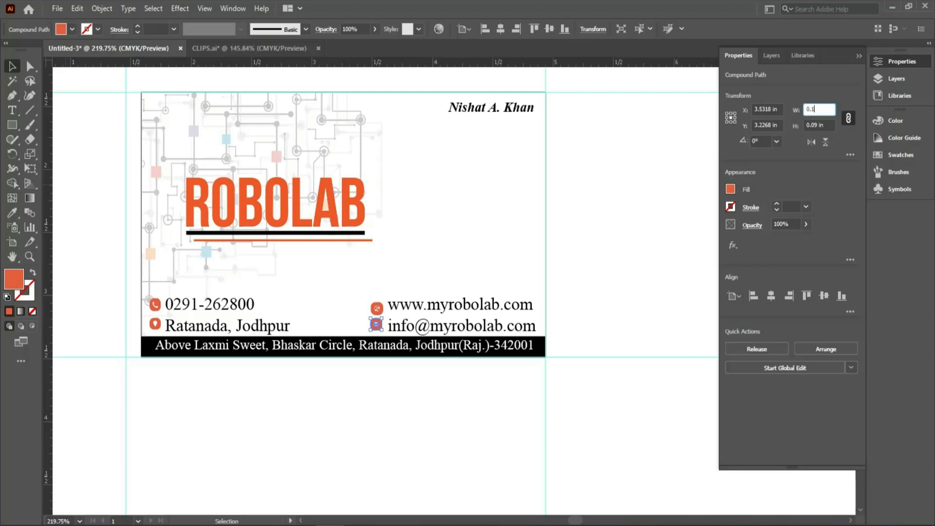
{"action": "left_click", "coordinate": [392, 397]}
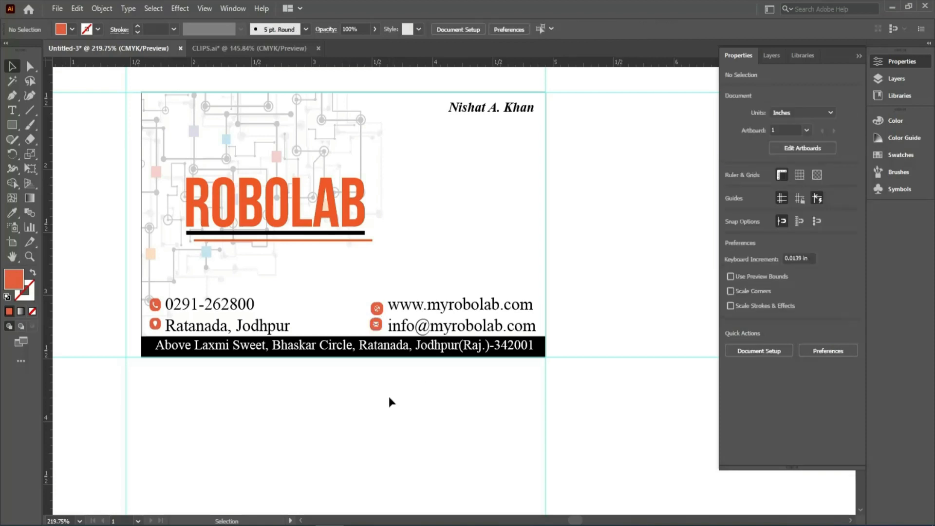
Align the web and mail icons to each other by their horizontal centres.
{"action": "left_click", "coordinate": [373, 327]}
{"action": "left_click", "coordinate": [377, 314], "text": "shift"}
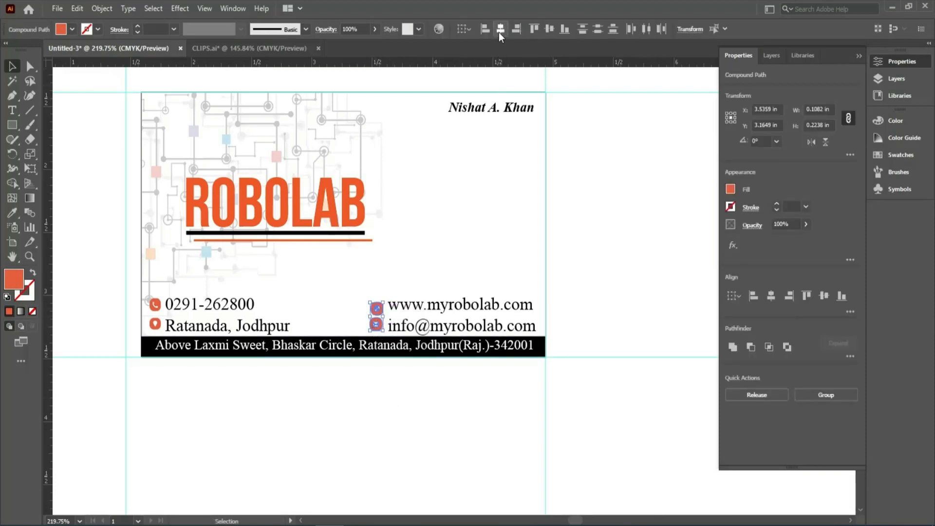
{"action": "left_click", "coordinate": [188, 375]}
Set the width of the location icon beside the city line to 0.1 in.
{"action": "left_click", "coordinate": [155, 323]}
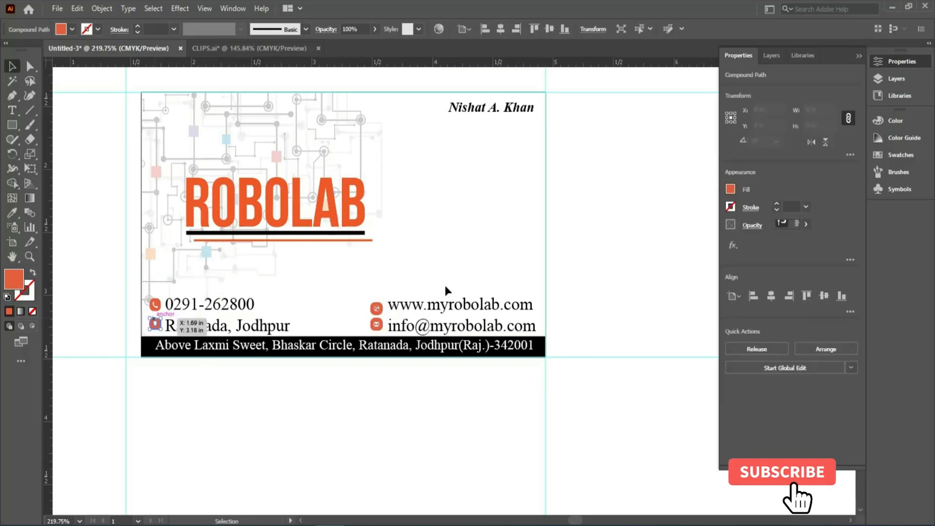
{"action": "left_click", "coordinate": [835, 110]}
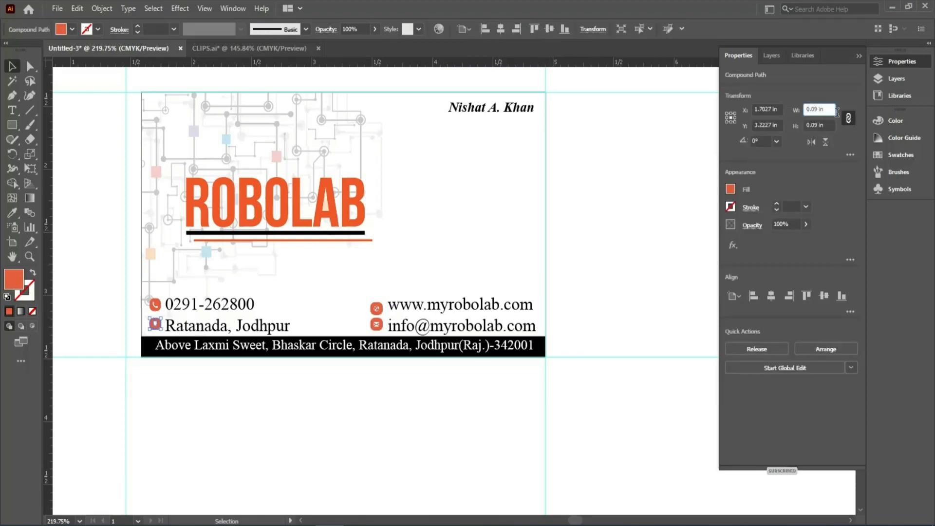
{"action": "type", "text": "0.1"}
{"action": "key", "text": "Return"}
Set the width of the phone icon beside the phone number line to 0.1 in, keeping its proportions.
{"action": "left_click", "coordinate": [155, 305]}
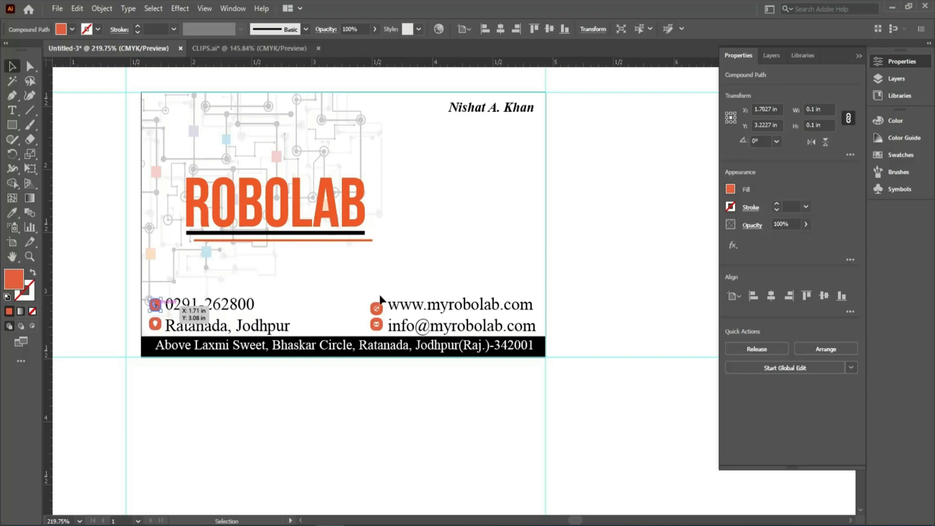
{"action": "left_click", "coordinate": [818, 109]}
{"action": "type", "text": "0.09"}
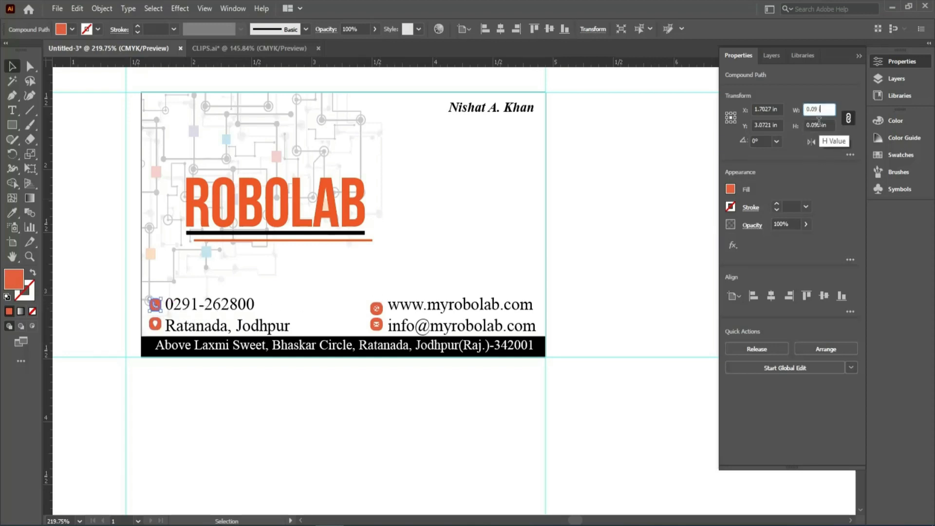
{"action": "type", "text": "1"}
{"action": "key", "text": "Return"}
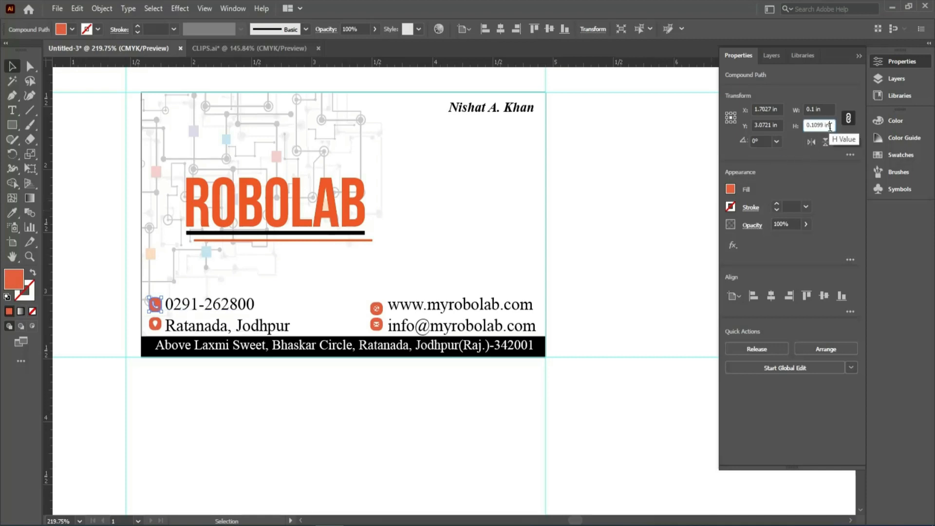
{"action": "left_click", "coordinate": [830, 126]}
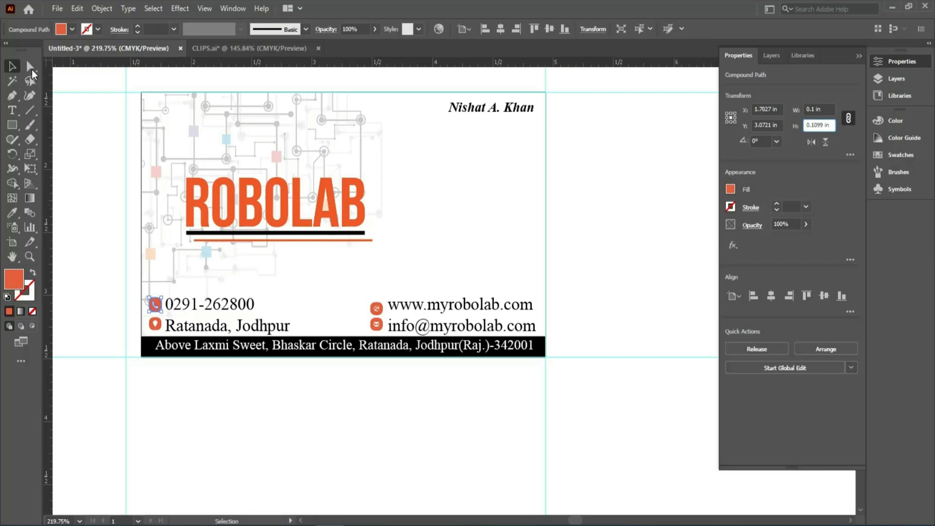
{"action": "left_click", "coordinate": [14, 71]}
{"action": "left_click", "coordinate": [102, 301]}
{"action": "left_click", "coordinate": [155, 324]}
{"action": "left_click", "coordinate": [158, 302], "text": "shift"}
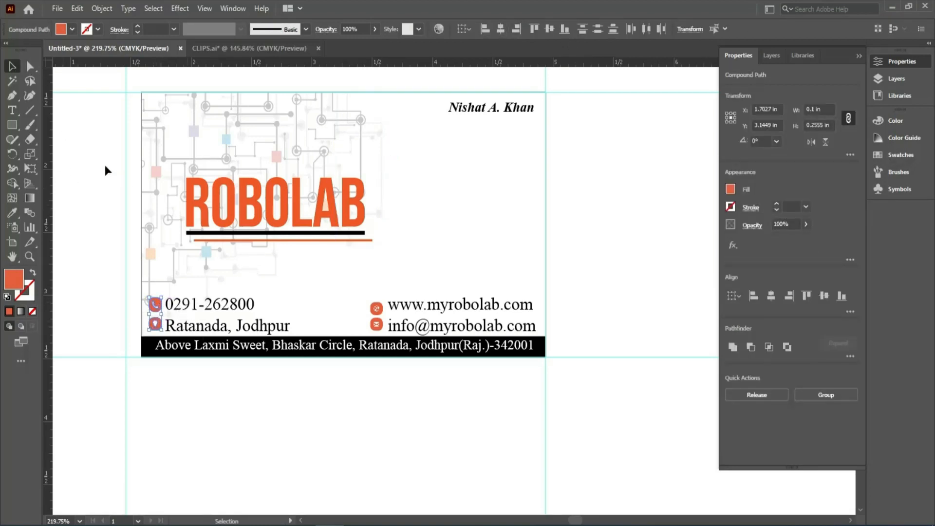
{"action": "left_click", "coordinate": [96, 149]}
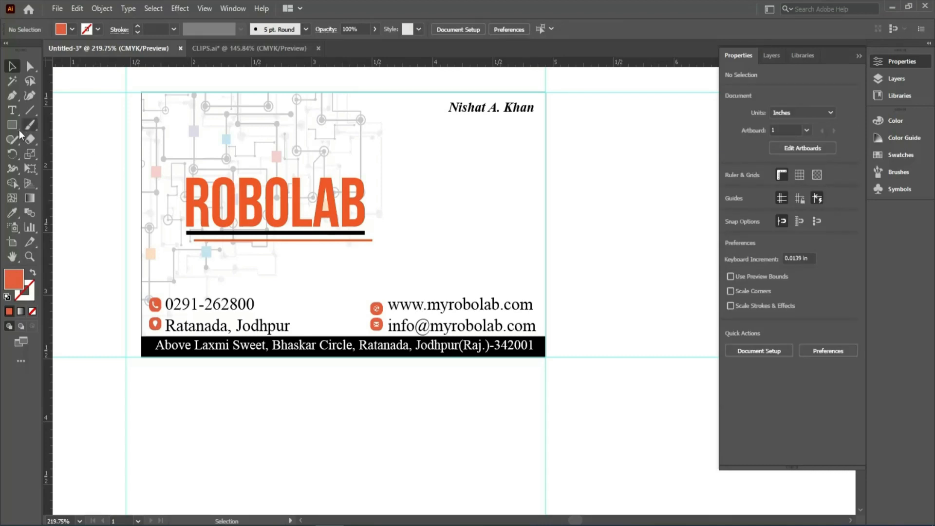
Draw a closed orange crescent with the Pen tool, from the card's top edge curving down to a point on the black address bar.
{"action": "left_click", "coordinate": [12, 96]}
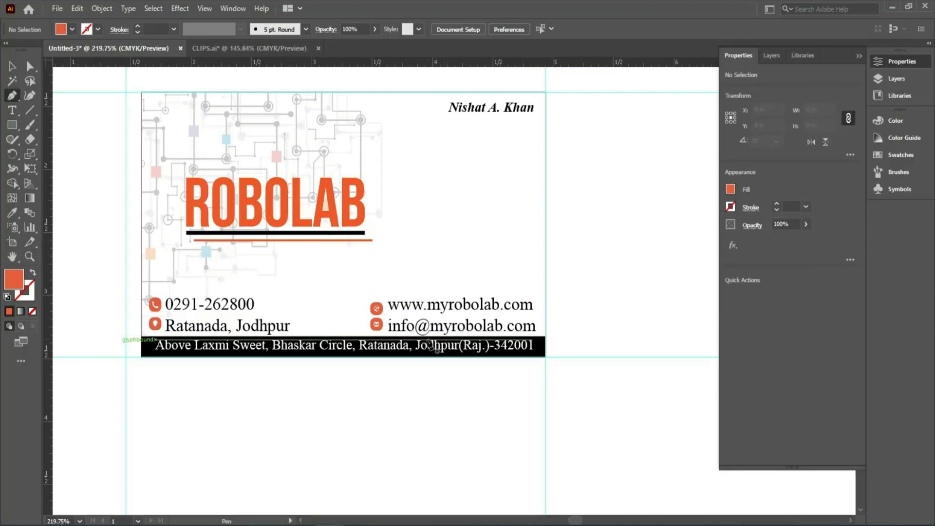
{"action": "left_click", "coordinate": [348, 92]}
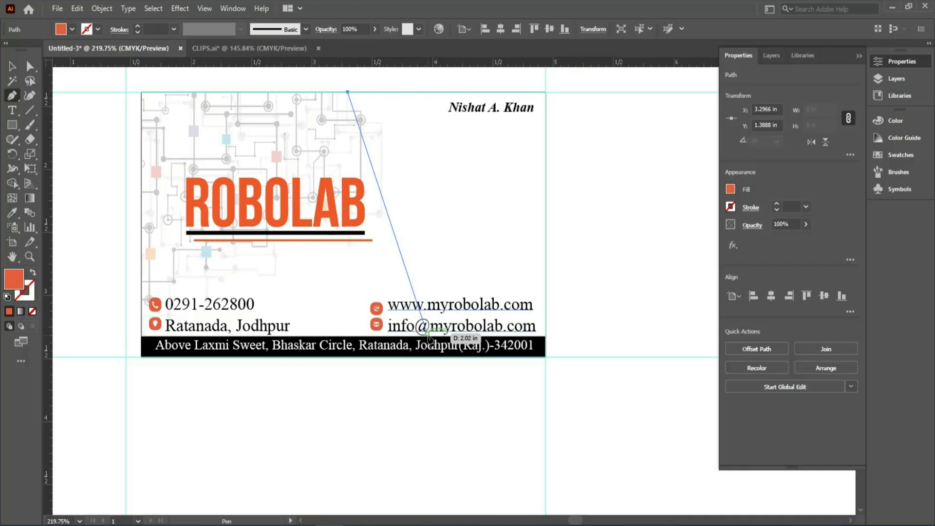
{"action": "left_click_drag", "start_coordinate": [428, 336], "coordinate": [386, 490]}
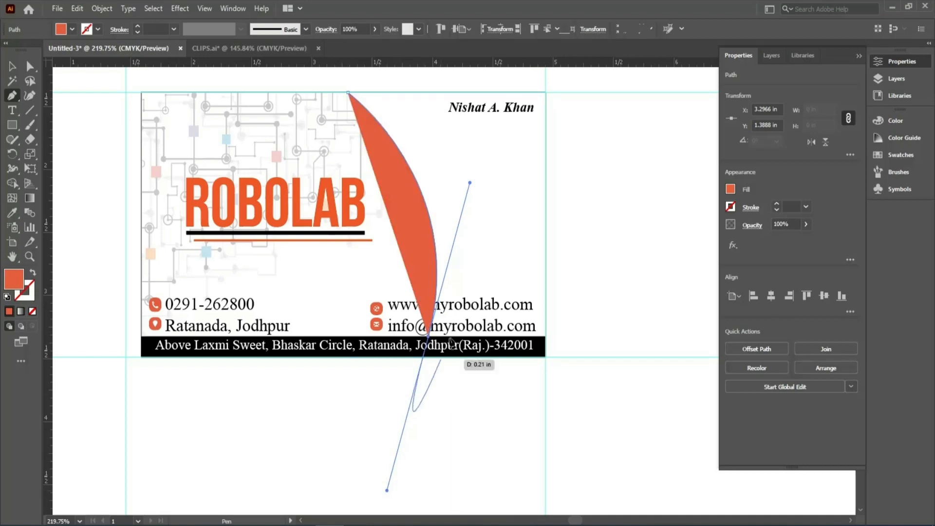
{"action": "left_click", "coordinate": [429, 336]}
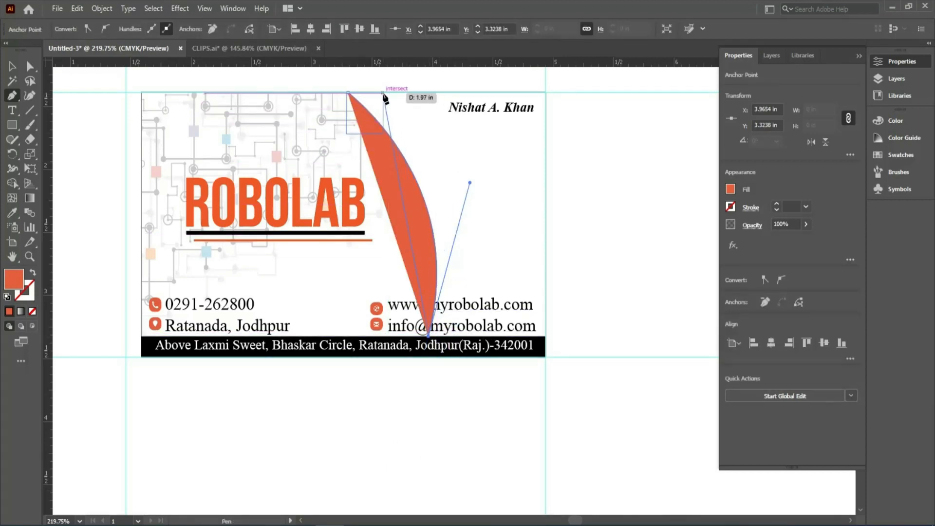
{"action": "left_click_drag", "start_coordinate": [384, 93], "coordinate": [271, 80]}
{"action": "left_click_drag", "start_coordinate": [348, 122], "coordinate": [385, 126]}
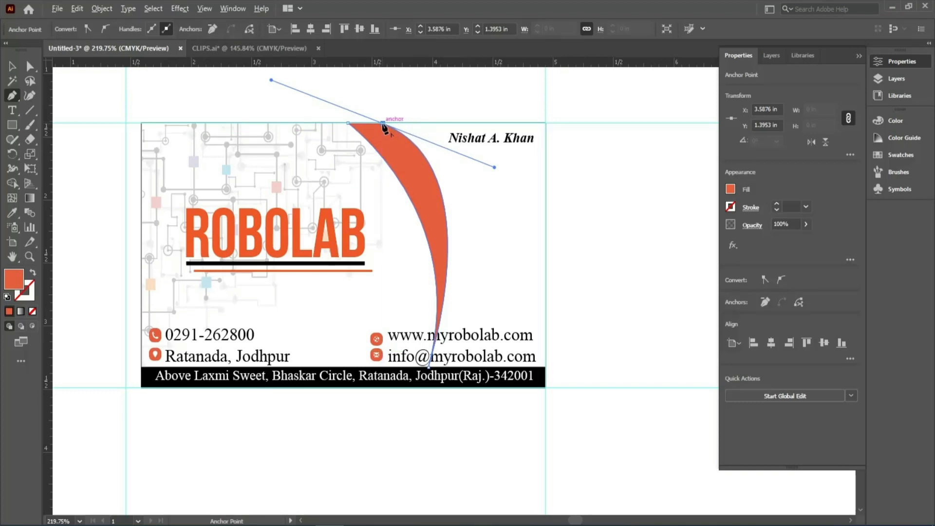
{"action": "left_click_drag", "start_coordinate": [384, 128], "coordinate": [349, 126]}
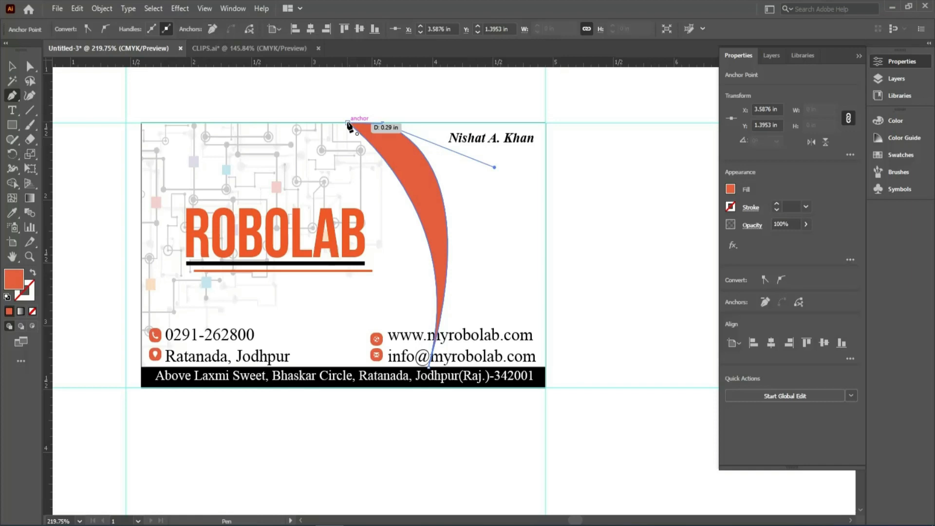
{"action": "left_click_drag", "start_coordinate": [349, 126], "coordinate": [539, 302]}
Raise the crescent's upper-right anchor point slightly so it sits exactly on the card's top edge.
{"action": "left_click", "coordinate": [28, 68]}
{"action": "key", "text": "ctrl+space"}
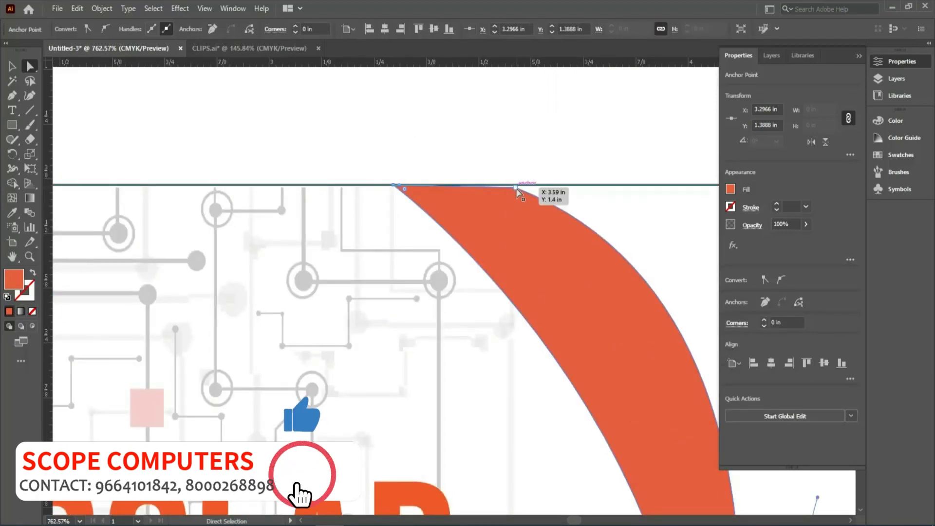
{"action": "left_click_drag", "start_coordinate": [517, 189], "coordinate": [517, 190]}
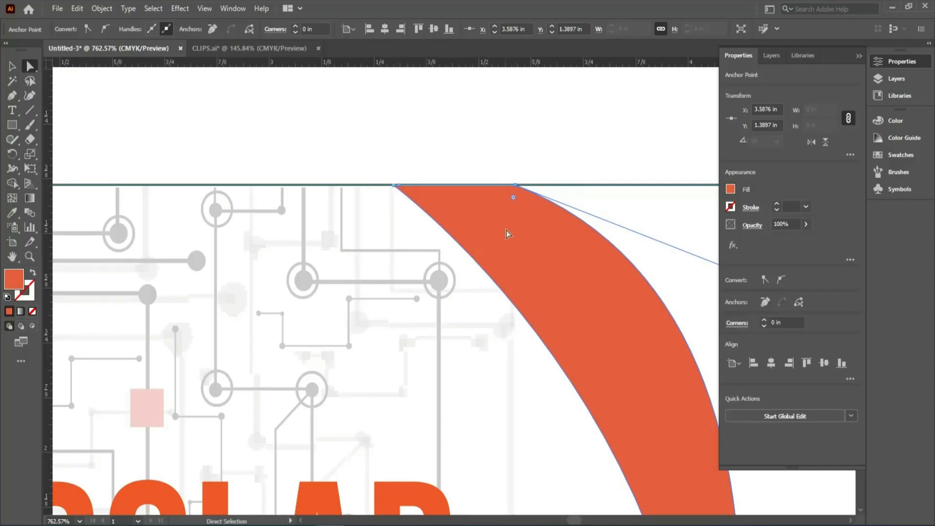
Reshape the crescent's outer curve by lowering the direction handle of its upper-right anchor, giving a slimmer, even band.
{"action": "key", "text": "ctrl+minus"}
{"action": "key", "text": "ctrl+minus"}
{"action": "key", "text": "ctrl+minus"}
{"action": "left_click_drag", "start_coordinate": [412, 247], "coordinate": [255, 96]}
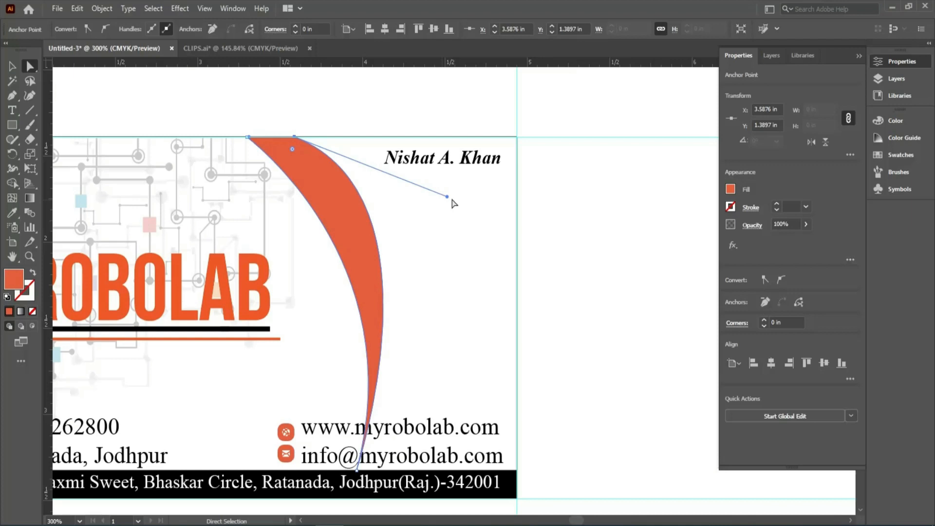
{"action": "left_click_drag", "start_coordinate": [447, 197], "coordinate": [449, 294]}
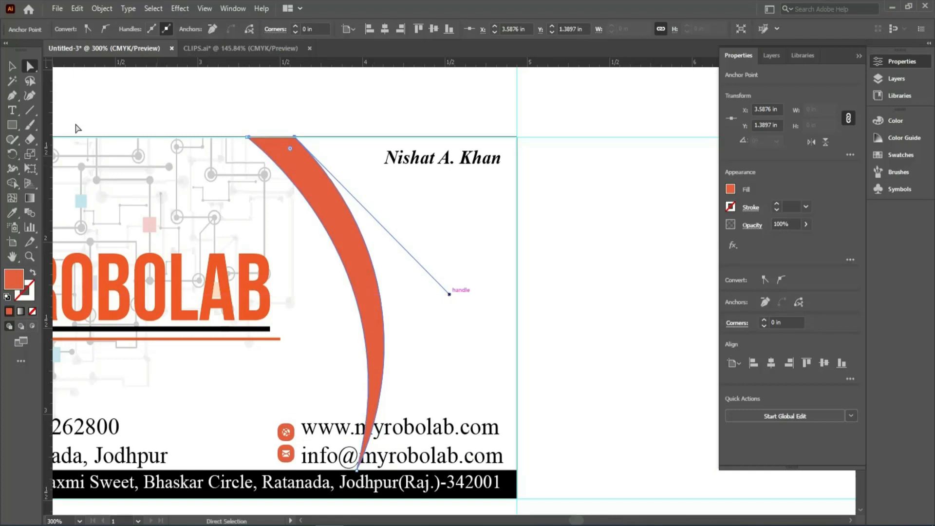
{"action": "left_click", "coordinate": [13, 66]}
{"action": "left_click", "coordinate": [242, 104]}
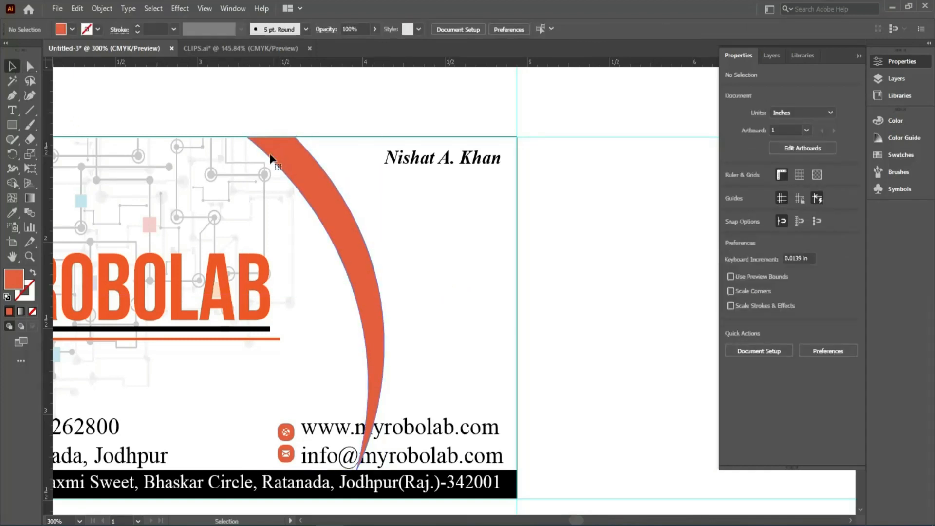
{"action": "left_click", "coordinate": [271, 158]}
{"action": "scroll", "coordinate": [217, 119], "scroll_direction": "up", "scroll_amount": 5}
{"action": "left_click_drag", "start_coordinate": [347, 232], "coordinate": [341, 229]}
{"action": "left_click_drag", "start_coordinate": [335, 228], "coordinate": [336, 227]}
{"action": "key", "text": "ctrl+minus"}
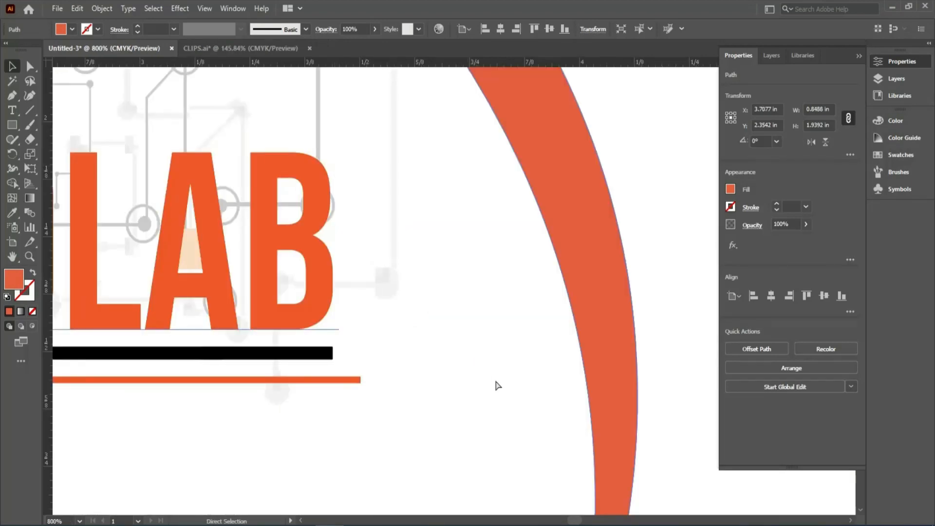
{"action": "key", "text": "ctrl+0"}
{"action": "left_click_drag", "start_coordinate": [326, 116], "coordinate": [167, 239]}
{"action": "left_click_drag", "start_coordinate": [341, 272], "coordinate": [275, 235]}
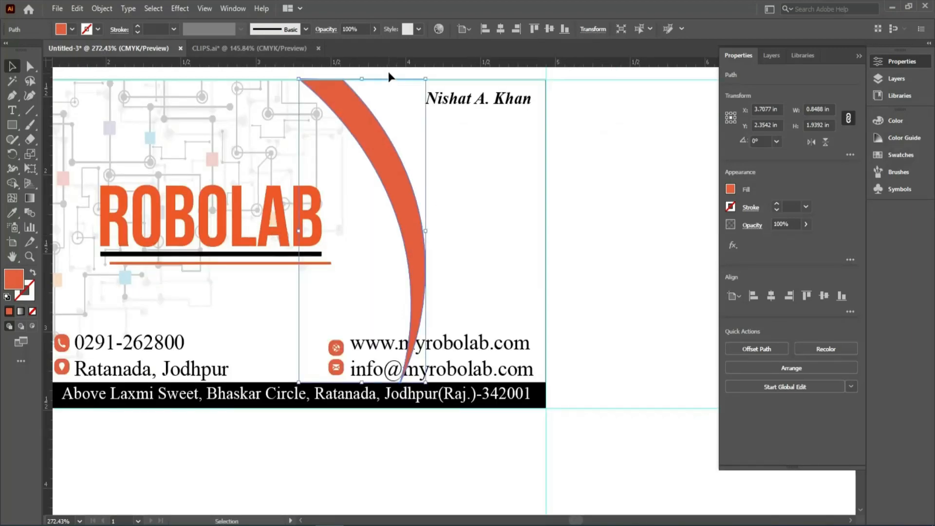
{"action": "left_click", "coordinate": [388, 71]}
{"action": "left_click", "coordinate": [380, 138]}
{"action": "left_click", "coordinate": [31, 153]}
{"action": "left_click", "coordinate": [16, 69]}
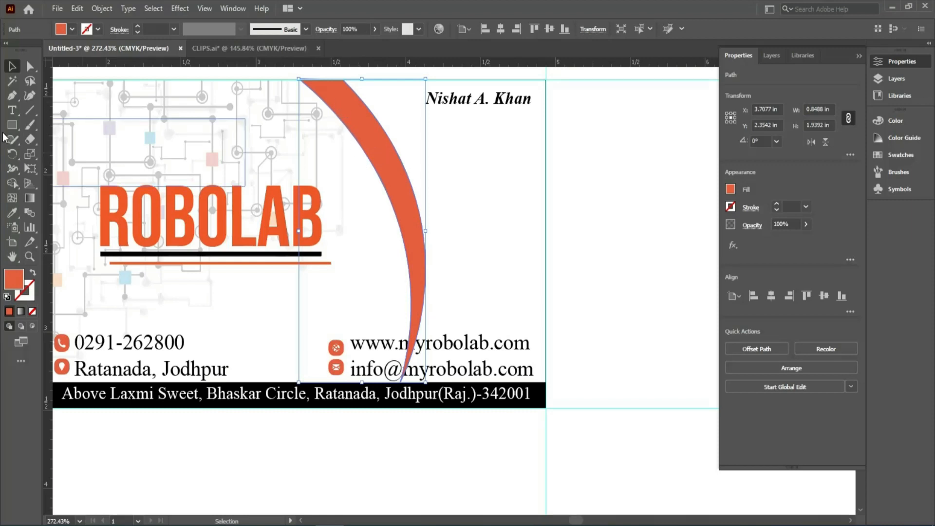
Duplicate the orange crescent in place and shift the copy horizontally to the right, beside the original.
{"action": "key", "text": "a"}
{"action": "left_click", "coordinate": [413, 211]}
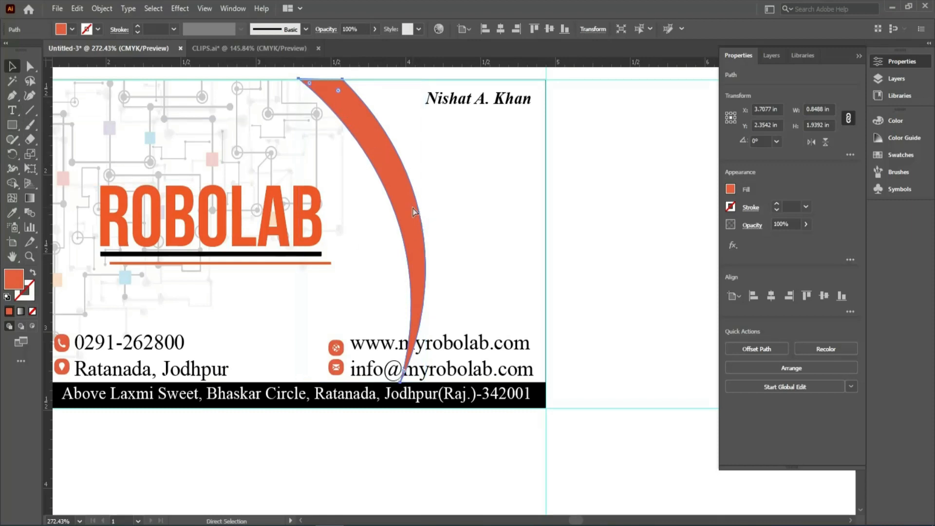
{"action": "key", "text": "ctrl+c"}
{"action": "key", "text": "ctrl+f"}
{"action": "key", "text": "Right"}
{"action": "key", "text": "Right"}
{"action": "key", "text": "Right"}
{"action": "key", "text": "Right"}
{"action": "key", "text": "Right"}
{"action": "key", "text": "Right"}
{"action": "key", "text": "Right"}
{"action": "key", "text": "Right"}
{"action": "key", "text": "Right"}
{"action": "key", "text": "Right"}
{"action": "key", "text": "Right"}
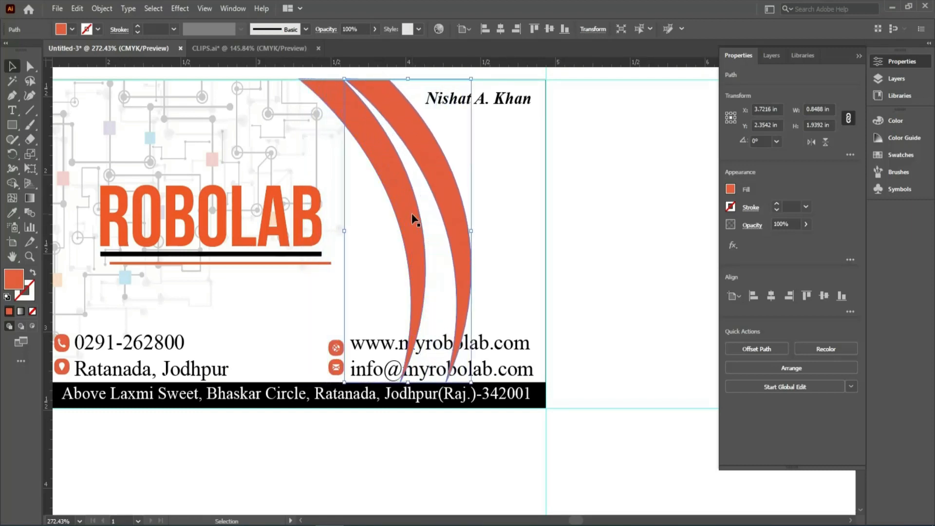
Nudge the crescent copy slightly left to X 3.9938 in so its upper end closes up against the original at the card's top edge.
{"action": "scroll", "coordinate": [323, 73], "scroll_direction": "up", "scroll_amount": 5}
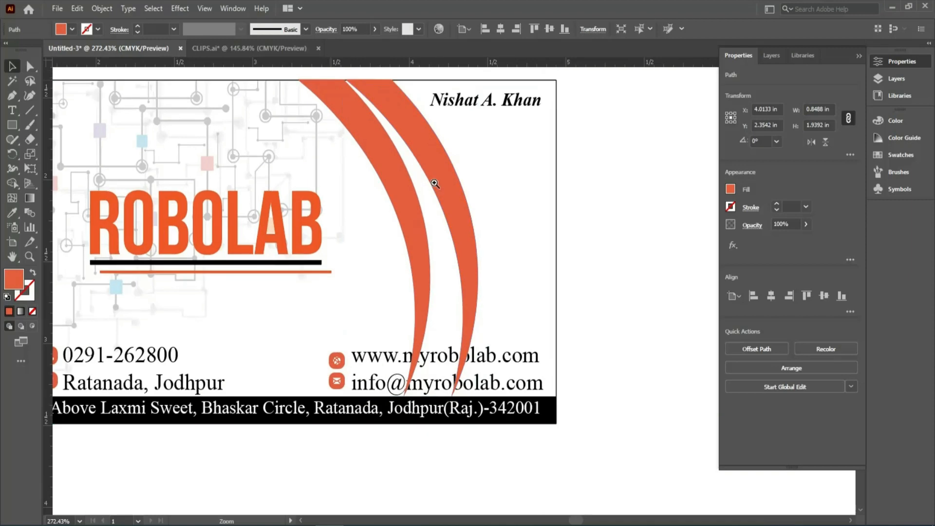
{"action": "mouse_move", "coordinate": [384, 93]}
{"action": "left_mouse_down"}
{"action": "mouse_move", "coordinate": [398, 97]}
{"action": "mouse_move", "coordinate": [436, 149]}
{"action": "mouse_move", "coordinate": [405, 101]}
{"action": "mouse_move", "coordinate": [391, 100]}
{"action": "left_mouse_up"}
{"action": "key", "text": "ctrl+minus"}
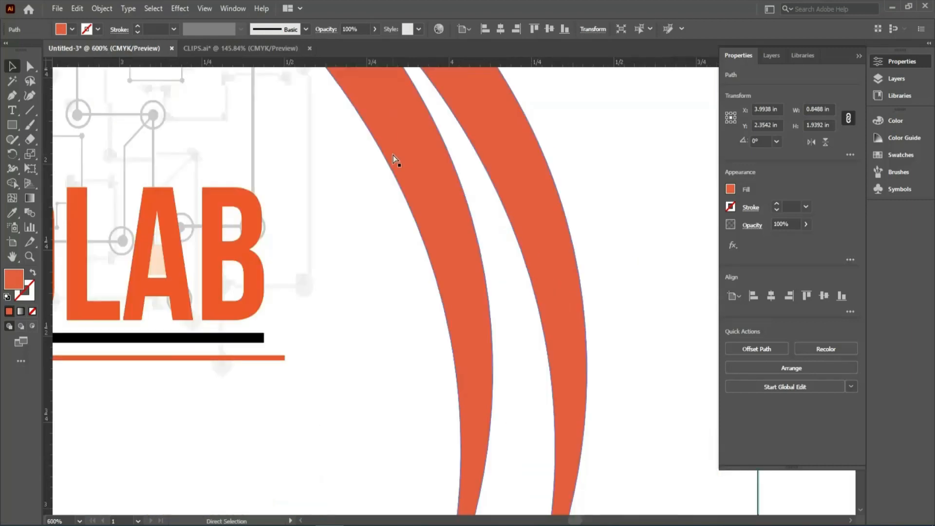
{"action": "key", "text": "ctrl+minus"}
{"action": "left_click_drag", "start_coordinate": [423, 229], "coordinate": [335, 258]}
{"action": "key", "text": "ctrl+minus"}
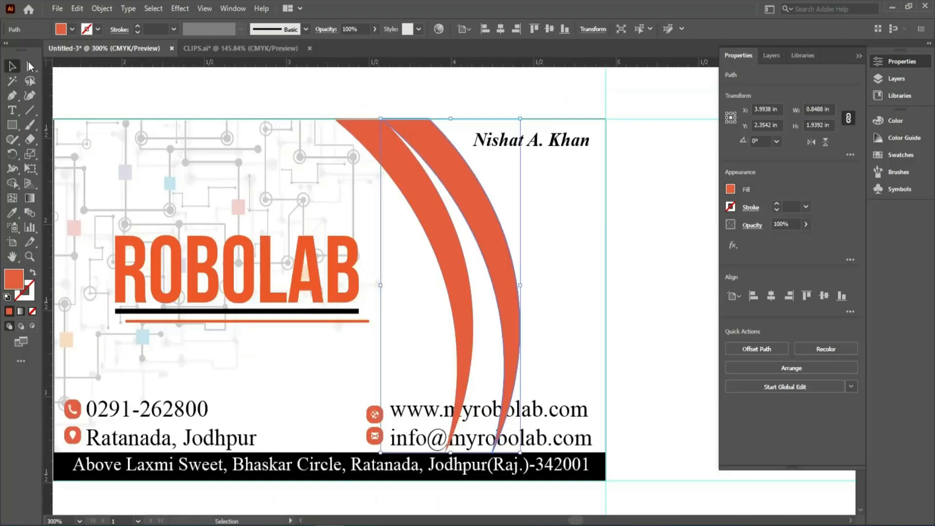
Move the copy's bottom anchor onto the original crescent's lower tip and fill the copy with a light yellow-orange swatch.
{"action": "left_click", "coordinate": [30, 66]}
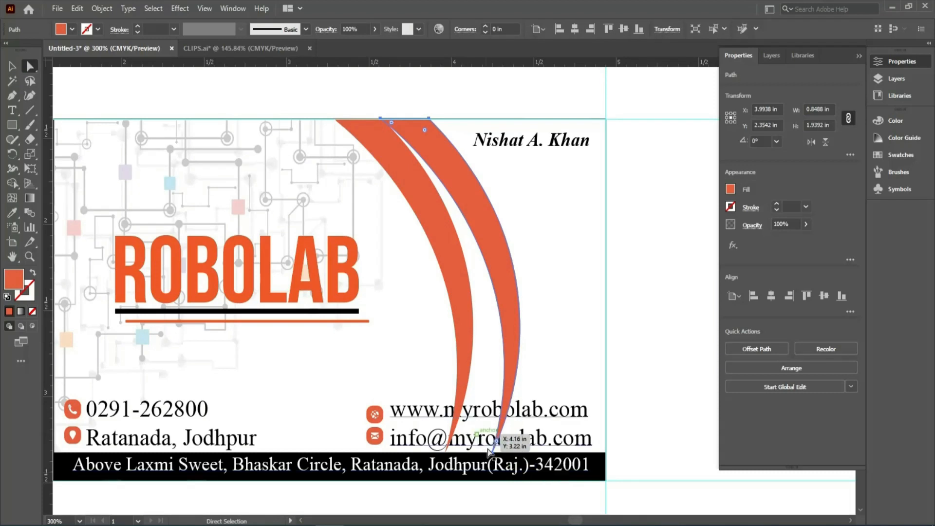
{"action": "left_click_drag", "start_coordinate": [492, 453], "coordinate": [447, 455]}
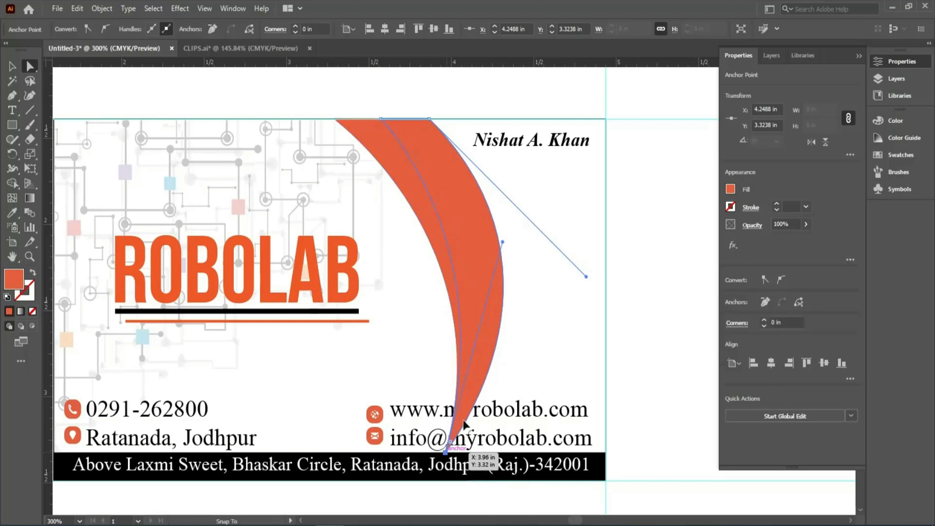
{"action": "left_click", "coordinate": [731, 189]}
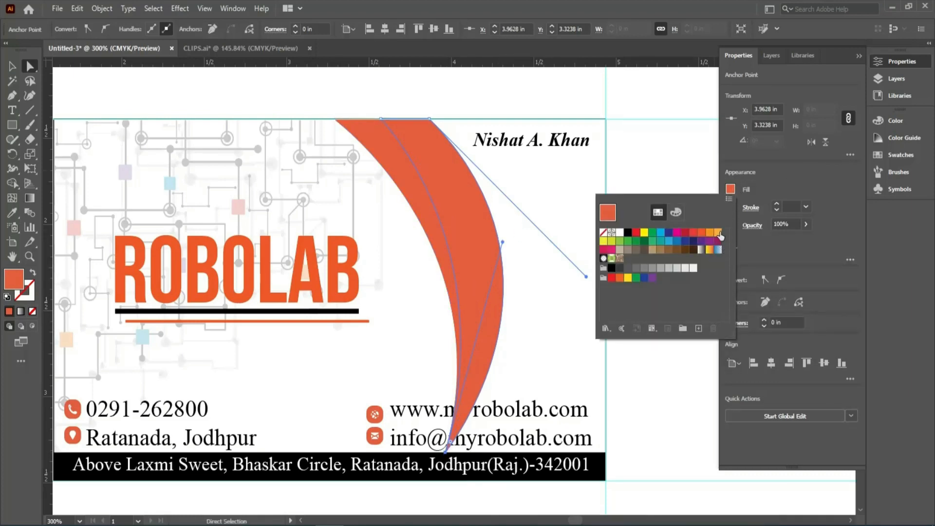
{"action": "left_click", "coordinate": [718, 234]}
{"action": "left_click", "coordinate": [908, 267]}
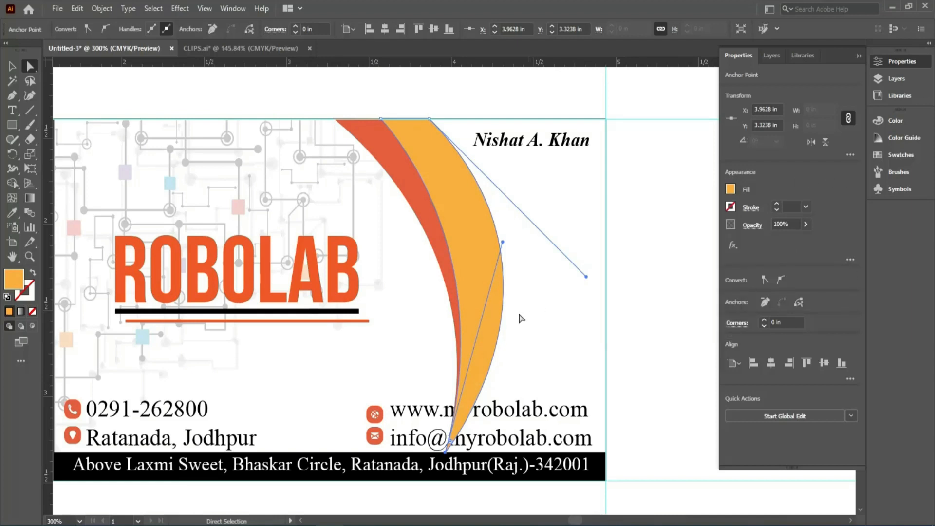
Reshape the yellow-orange crescent's inner curve with its bottom anchor's handle so it follows the orange crescent's outer edge.
{"action": "left_click_drag", "start_coordinate": [512, 247], "coordinate": [536, 251]}
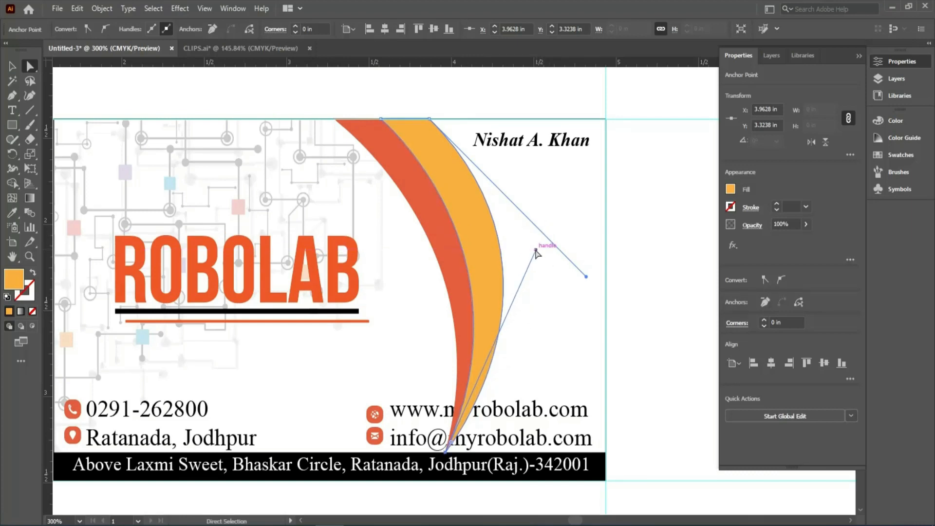
{"action": "key", "text": "v"}
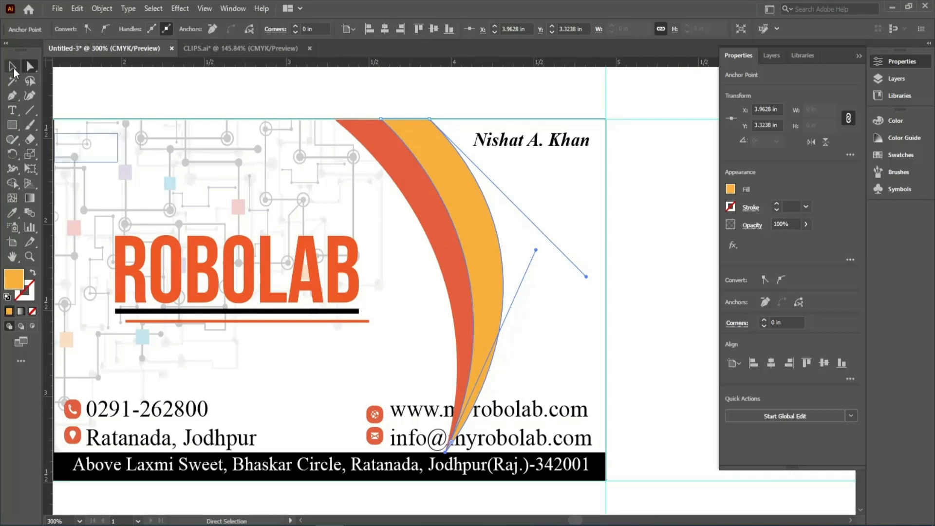
{"action": "left_click", "coordinate": [638, 161]}
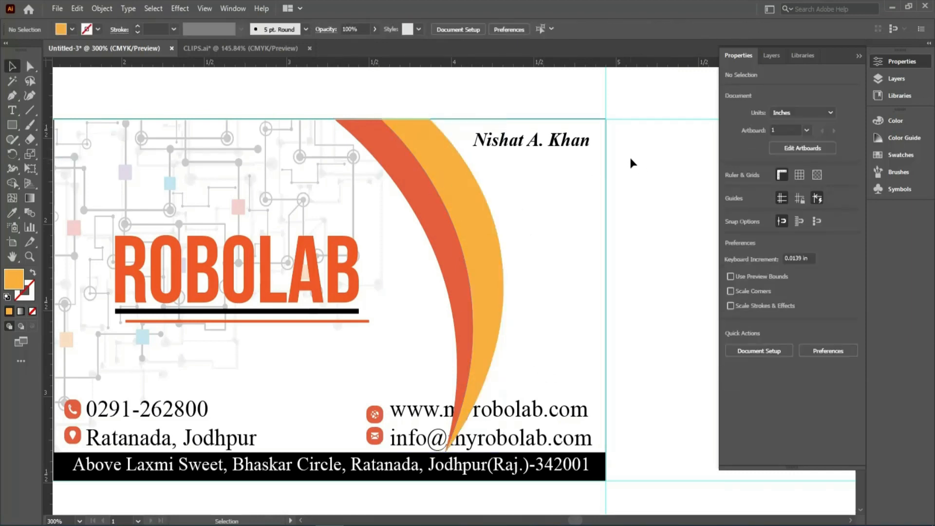
Draw a closed Pen shape from the yellow-orange crescent's upper end around the card's upper corner and along the black bar to the crescent's tip, curving its closing edge.
{"action": "left_click", "coordinate": [12, 96]}
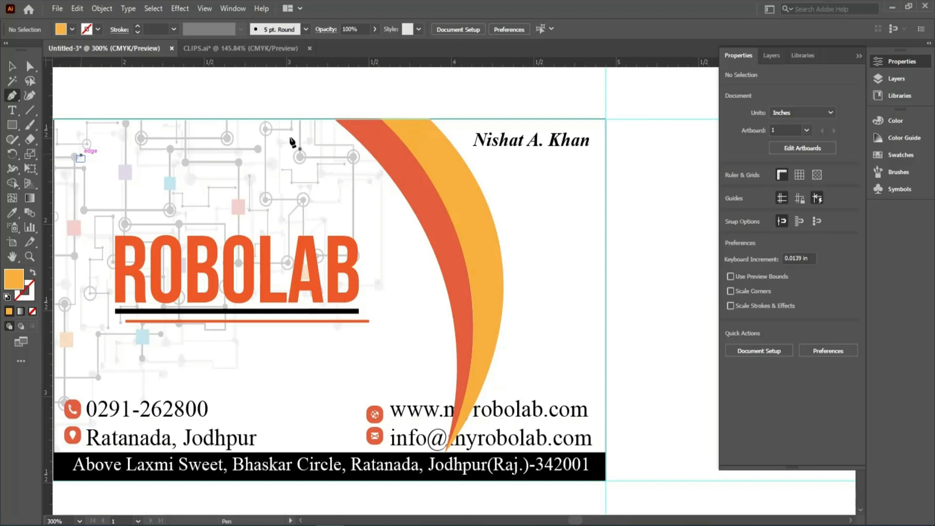
{"action": "left_click", "coordinate": [429, 118]}
{"action": "left_click", "coordinate": [605, 119]}
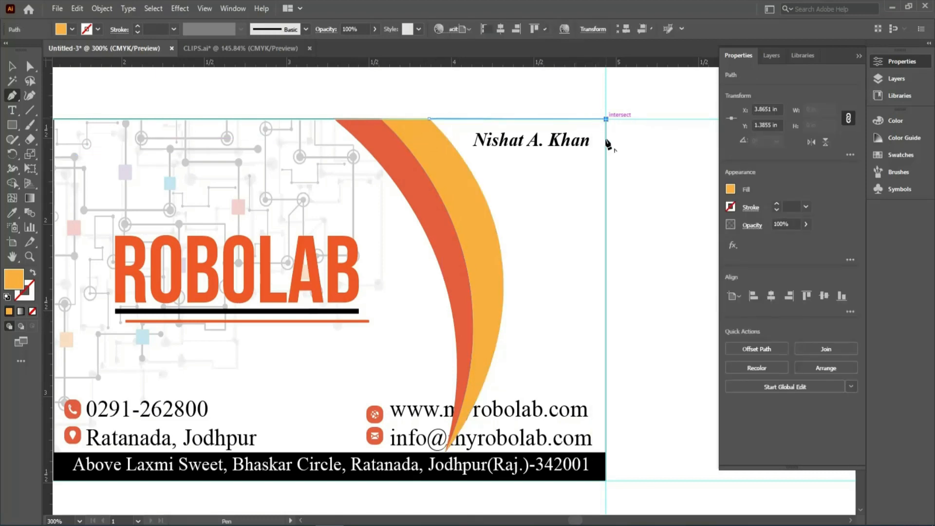
{"action": "left_click", "coordinate": [605, 452]}
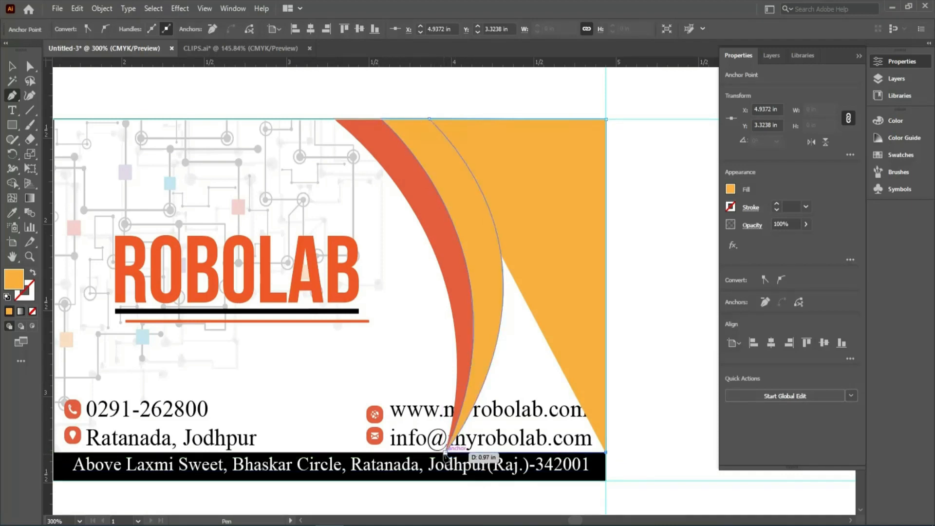
{"action": "left_click", "coordinate": [445, 453]}
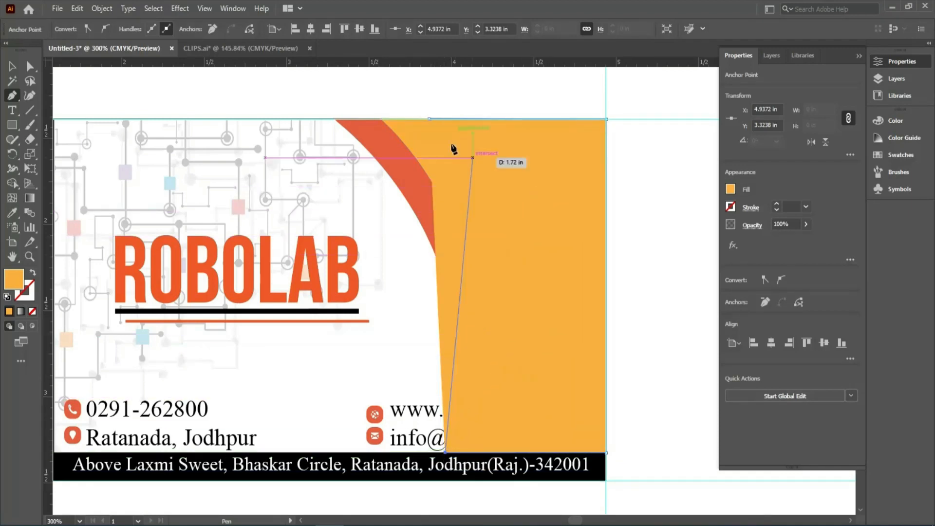
{"action": "left_click_drag", "start_coordinate": [429, 120], "coordinate": [329, 103]}
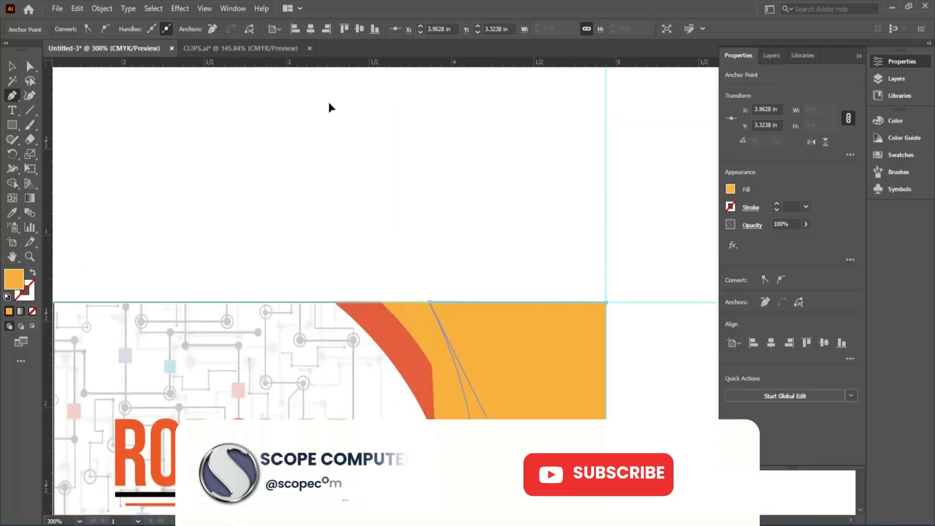
Fill the new corner shape with the dark grey swatch.
{"action": "left_click", "coordinate": [729, 190]}
{"action": "left_click", "coordinate": [629, 233]}
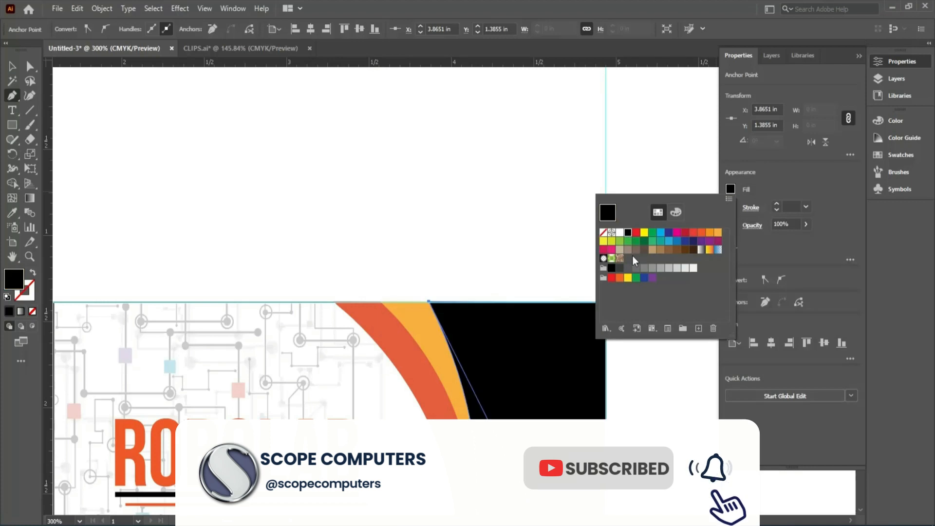
{"action": "left_click", "coordinate": [619, 269]}
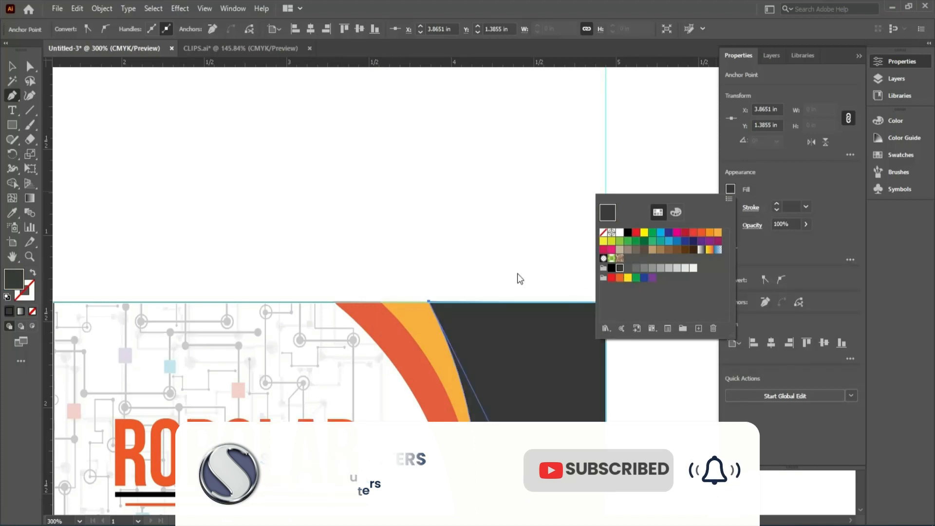
{"action": "left_click", "coordinate": [434, 250]}
Reshape the dark grey shape's curved edge with its upper anchor's handle so it follows the yellow-orange crescent's outer edge.
{"action": "left_click_drag", "start_coordinate": [434, 250], "coordinate": [334, 65]}
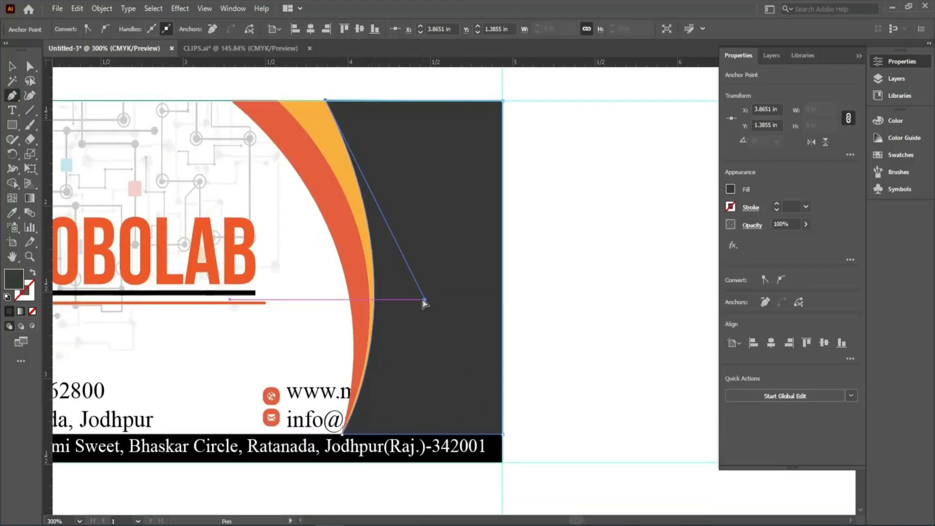
{"action": "left_click_drag", "start_coordinate": [426, 301], "coordinate": [483, 254]}
{"action": "left_click", "coordinate": [12, 66]}
{"action": "left_click", "coordinate": [583, 251]}
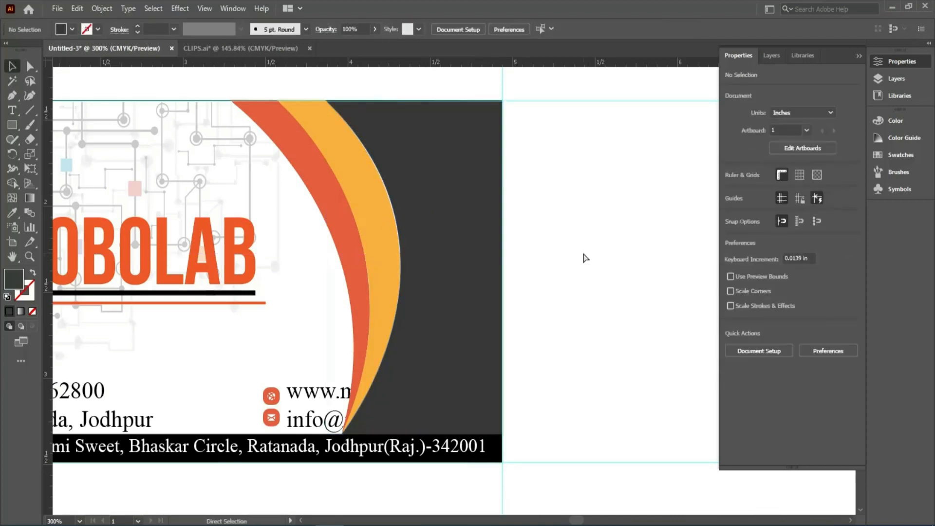
Select the website and e-mail text with both icons and bring them in front of the dark grey shape.
{"action": "key", "text": "ctrl+minus"}
{"action": "key", "text": "ctrl+minus"}
{"action": "left_click_drag", "start_coordinate": [578, 342], "coordinate": [608, 262]}
{"action": "left_click_drag", "start_coordinate": [169, 95], "coordinate": [246, 177]}
{"action": "left_click_drag", "start_coordinate": [318, 296], "coordinate": [161, 271]}
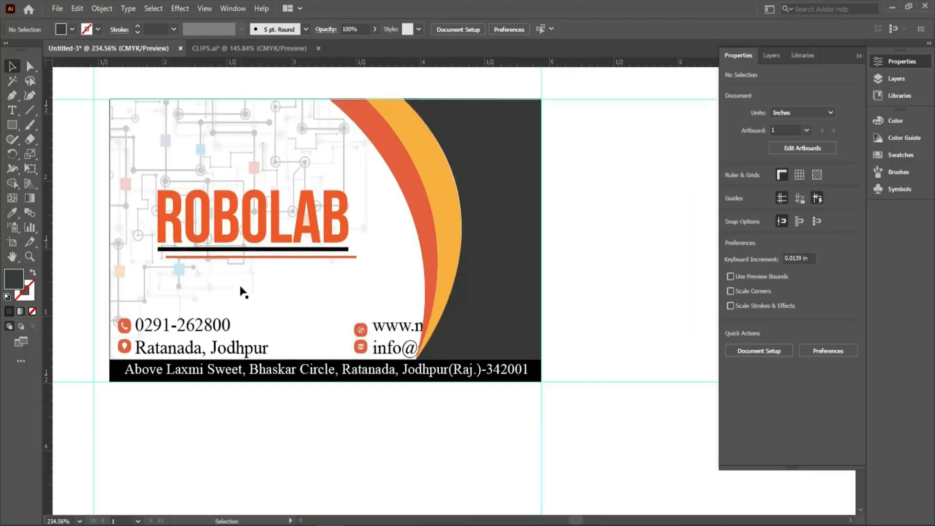
{"action": "left_click", "coordinate": [388, 345]}
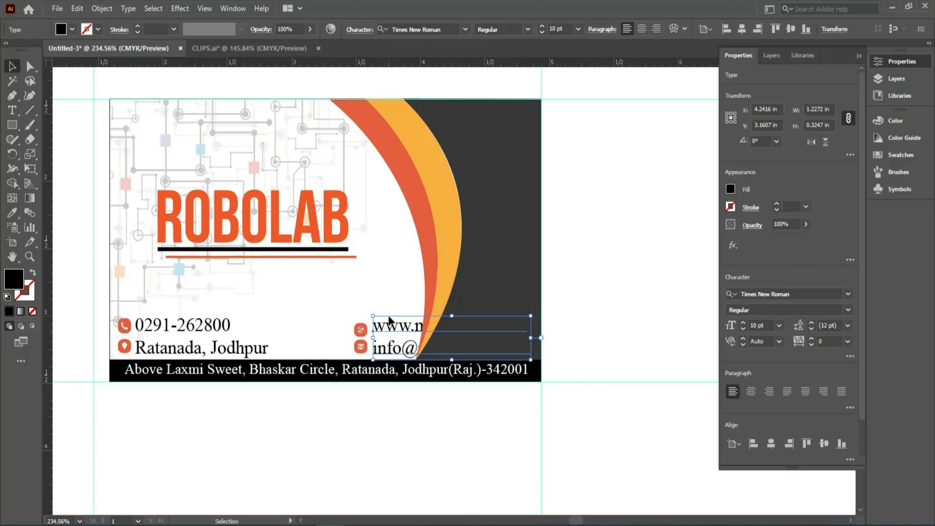
{"action": "left_click", "coordinate": [363, 331], "text": "shift"}
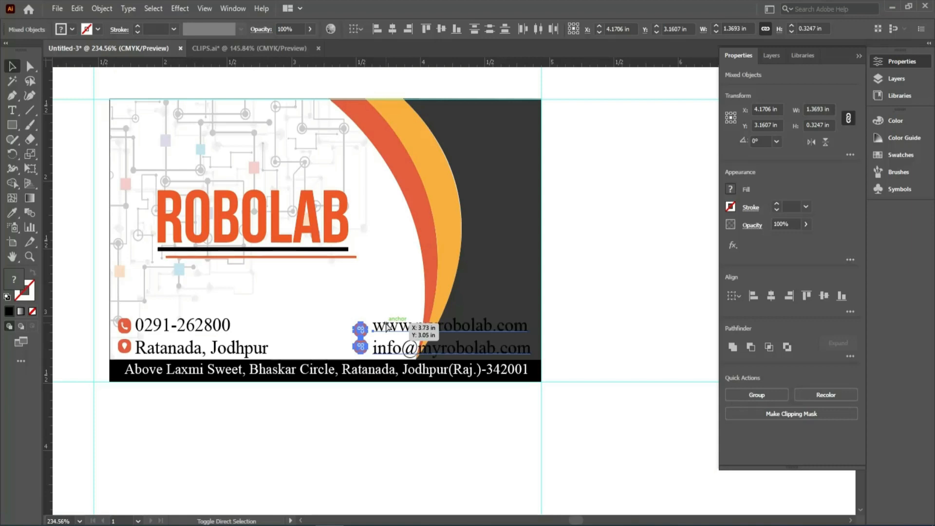
Move the website and e-mail text with their icons horizontally left to X 3.5594 in.
{"action": "key", "text": "Left"}
{"action": "key", "text": "Left"}
{"action": "key", "text": "Left"}
{"action": "key", "text": "Left"}
{"action": "key", "text": "Left"}
{"action": "key", "text": "Left"}
{"action": "key", "text": "Left"}
{"action": "key", "text": "Left"}
{"action": "key", "text": "Left"}
{"action": "key", "text": "Left"}
{"action": "key", "text": "Left"}
{"action": "key", "text": "Left"}
{"action": "key", "text": "Left"}
{"action": "key", "text": "Left"}
{"action": "key", "text": "Left"}
{"action": "key", "text": "Left"}
{"action": "key", "text": "Left"}
{"action": "key", "text": "Left"}
{"action": "key", "text": "Left"}
{"action": "key", "text": "Left"}
{"action": "key", "text": "Left"}
{"action": "key", "text": "Left"}
{"action": "key", "text": "Left"}
{"action": "key", "text": "Left"}
{"action": "key", "text": "Left"}
{"action": "key", "text": "Left"}
{"action": "key", "text": "Left"}
{"action": "key", "text": "Left"}
{"action": "key", "text": "Left"}
{"action": "key", "text": "Left"}
{"action": "key", "text": "Left"}
{"action": "key", "text": "Left"}
{"action": "key", "text": "Left"}
{"action": "key", "text": "Left"}
{"action": "key", "text": "Left"}
{"action": "key", "text": "Left"}
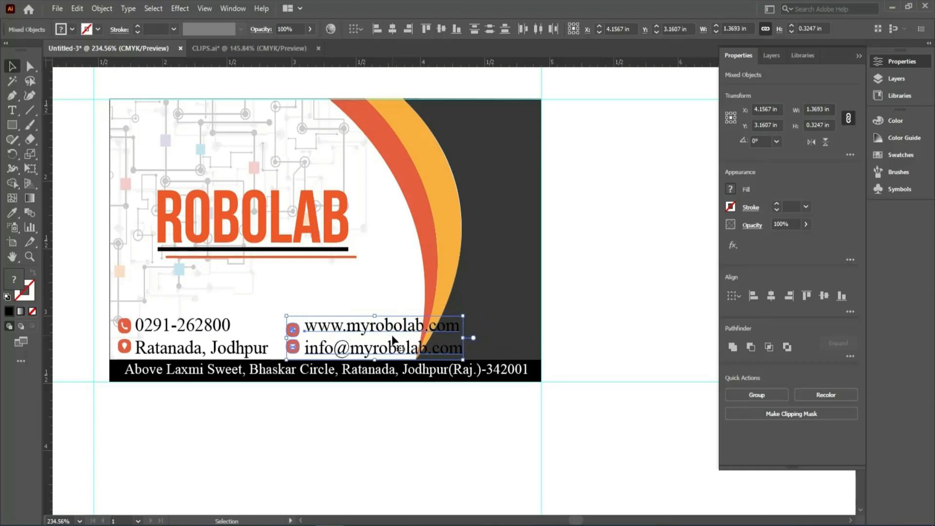
{"action": "key", "text": "Left"}
{"action": "key", "text": "Left"}
{"action": "key", "text": "Left"}
{"action": "key", "text": "Left"}
{"action": "key", "text": "Left"}
{"action": "key", "text": "Left"}
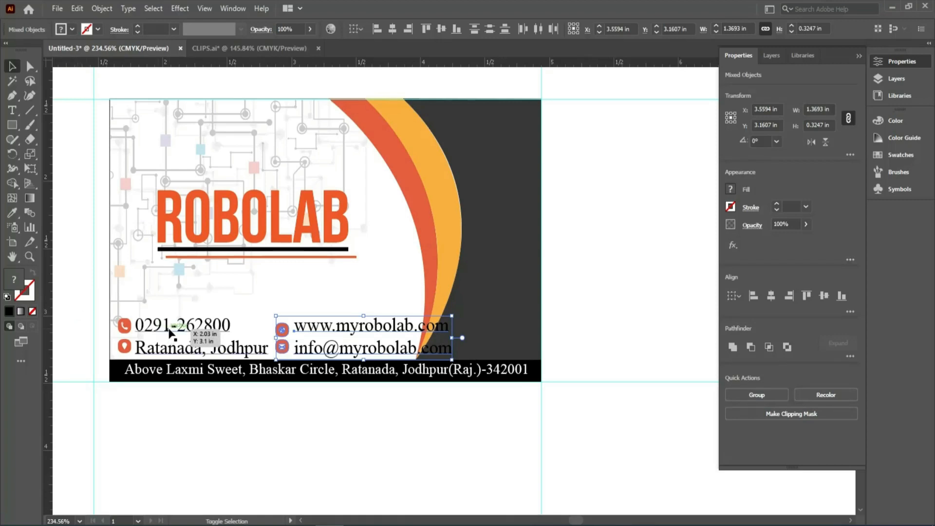
Add the phone and location text and icons to the selection and nudge the whole contact block to X 2.9345 in, Y 3.1468 in.
{"action": "left_click", "coordinate": [155, 350], "text": "shift"}
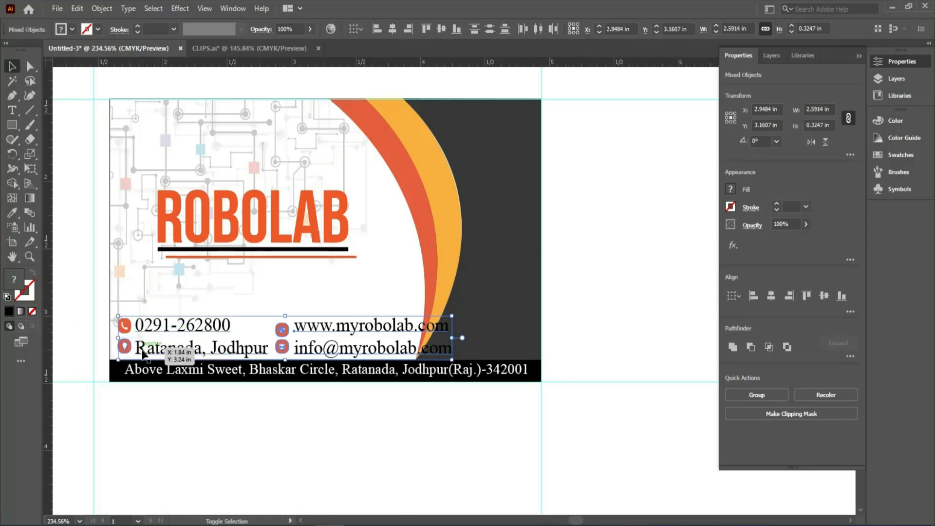
{"action": "left_click", "coordinate": [124, 329], "text": "shift"}
{"action": "key", "text": "Left"}
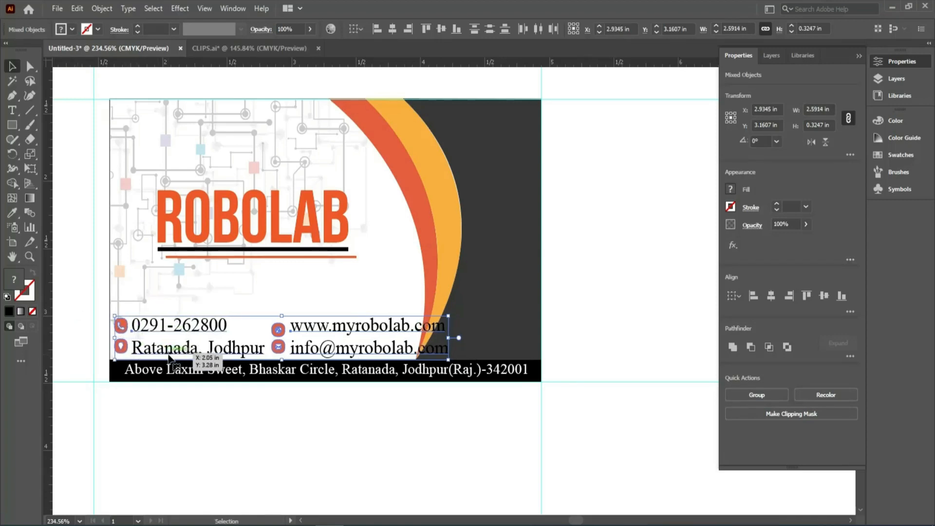
{"action": "key", "text": "Up"}
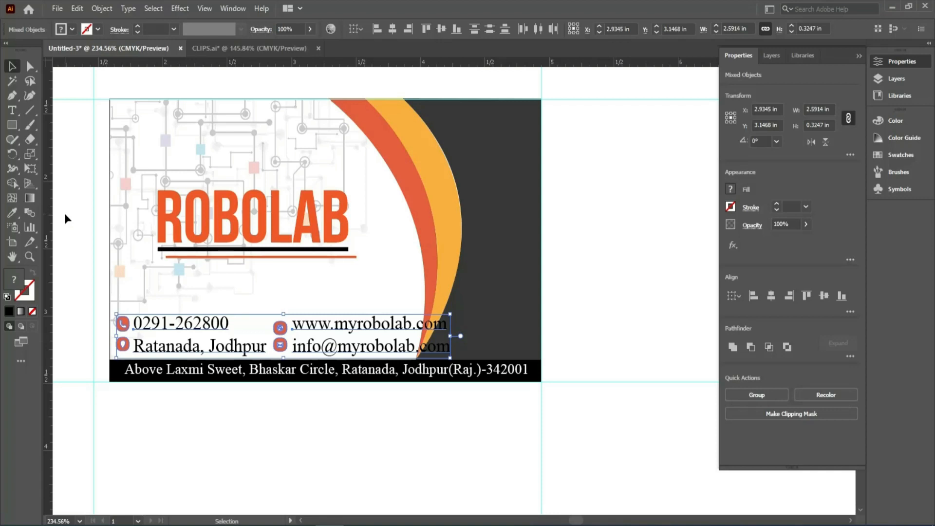
Set both lines of the website and e-mail text in Arial Narrow.
{"action": "left_click", "coordinate": [12, 110]}
{"action": "triple_click", "coordinate": [354, 323]}
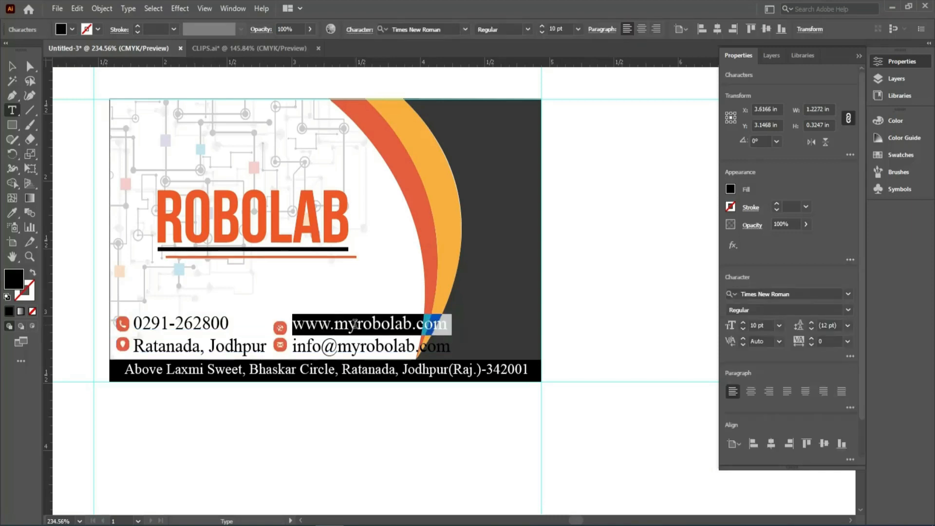
{"action": "key", "text": "ctrl+a"}
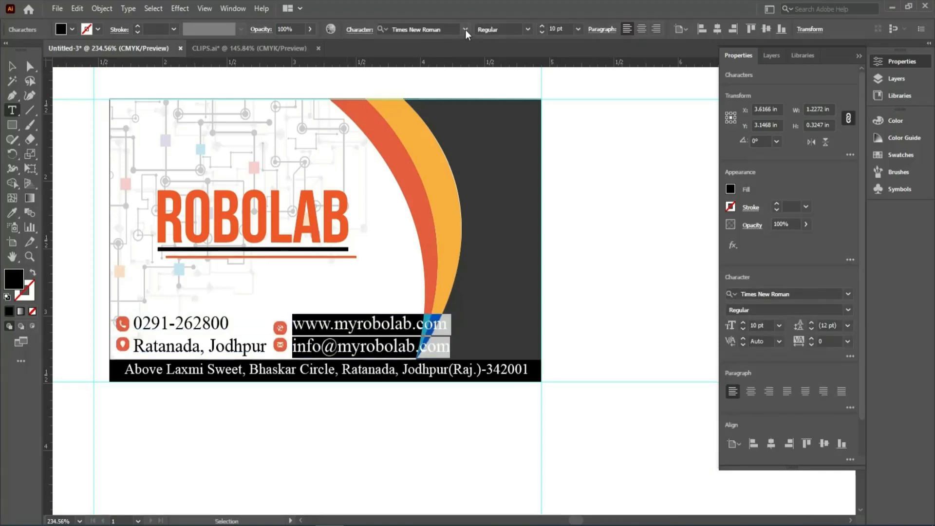
{"action": "left_click", "coordinate": [465, 31]}
{"action": "type", "text": "ari"}
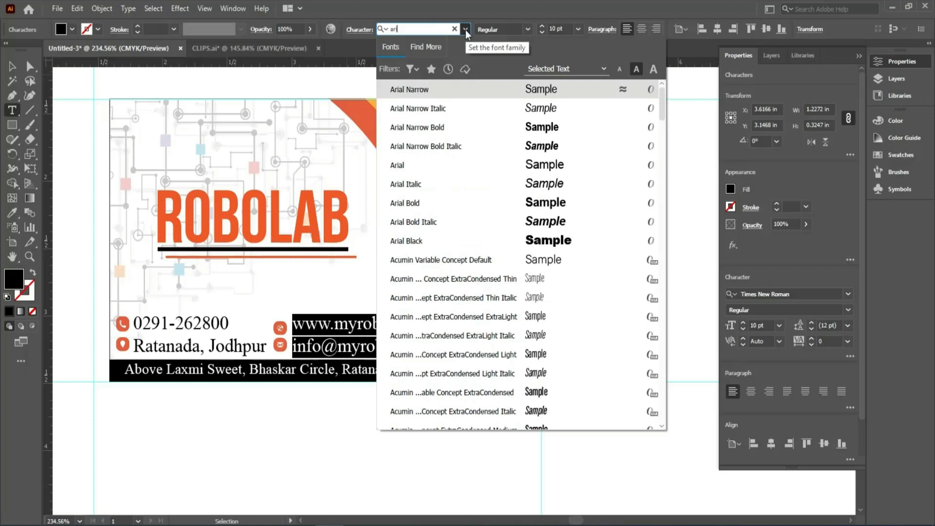
{"action": "left_click", "coordinate": [420, 91]}
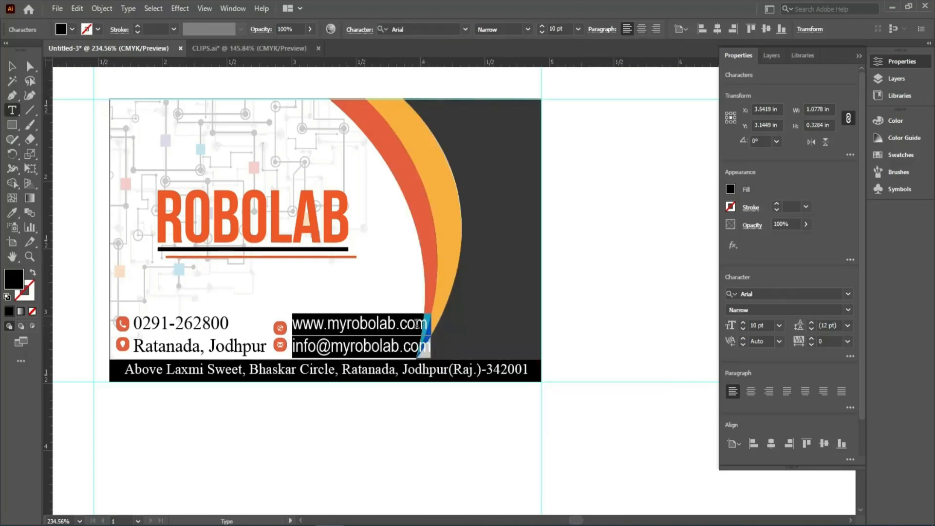
Set both lines of the phone number and location text in Arial Narrow.
{"action": "left_click", "coordinate": [12, 66]}
{"action": "left_click", "coordinate": [211, 321]}
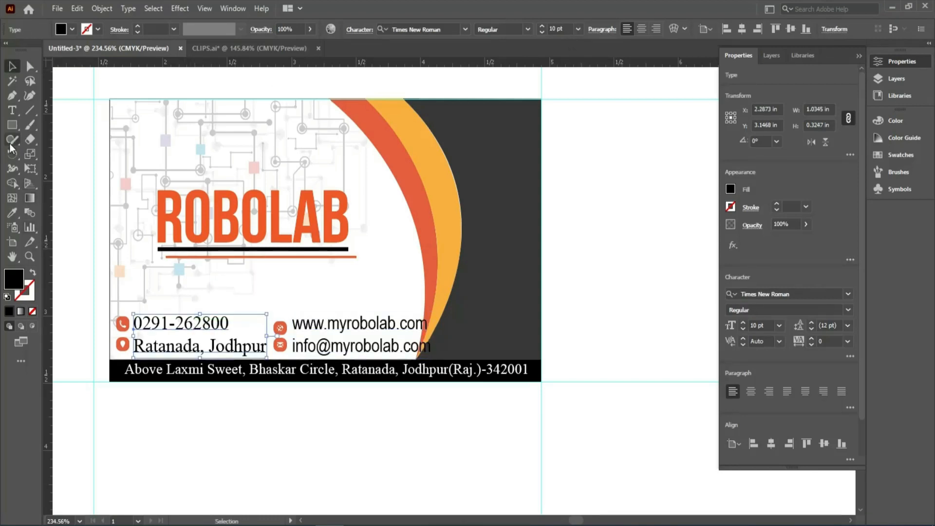
{"action": "left_click", "coordinate": [13, 110]}
{"action": "left_click", "coordinate": [158, 322]}
{"action": "key", "text": "ctrl+a"}
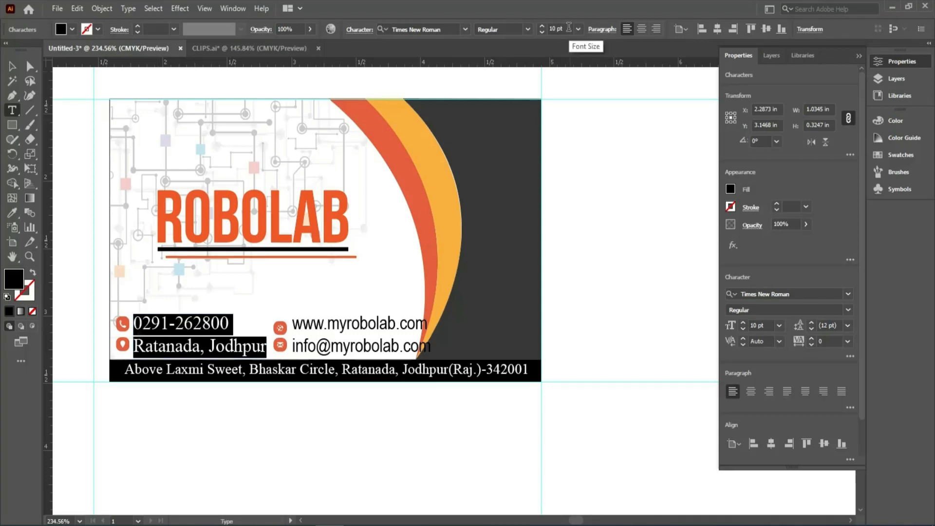
{"action": "left_click", "coordinate": [465, 29]}
{"action": "type", "text": "ar"}
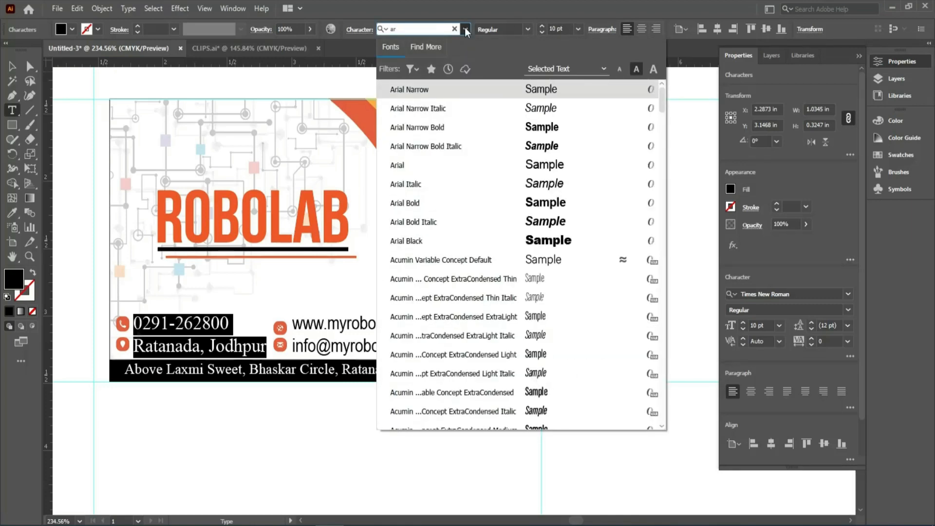
{"action": "key", "text": "Return"}
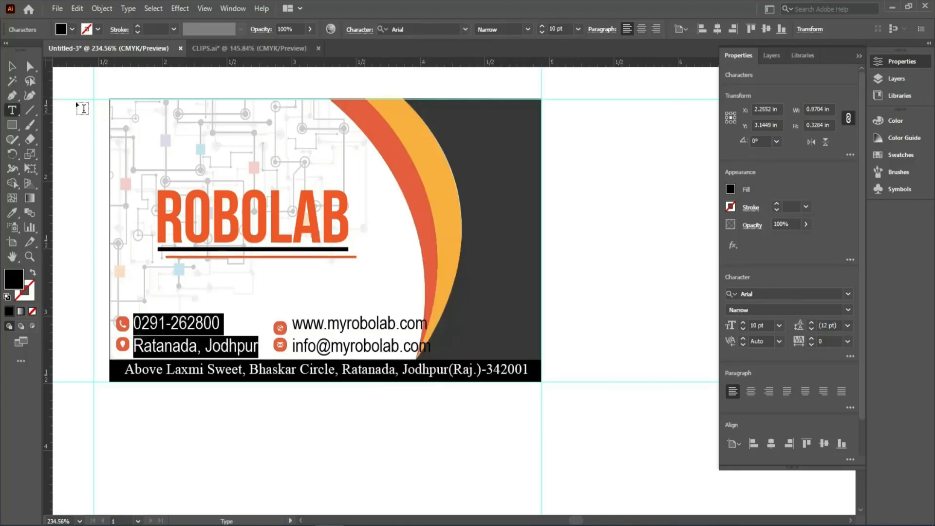
Shift the website and e-mail text with their icons left, closer to the location text and clear of the dark grey shape.
{"action": "left_click", "coordinate": [12, 67]}
{"action": "left_click_drag", "start_coordinate": [271, 336], "coordinate": [322, 357]}
{"action": "left_click", "coordinate": [321, 327], "text": "shift"}
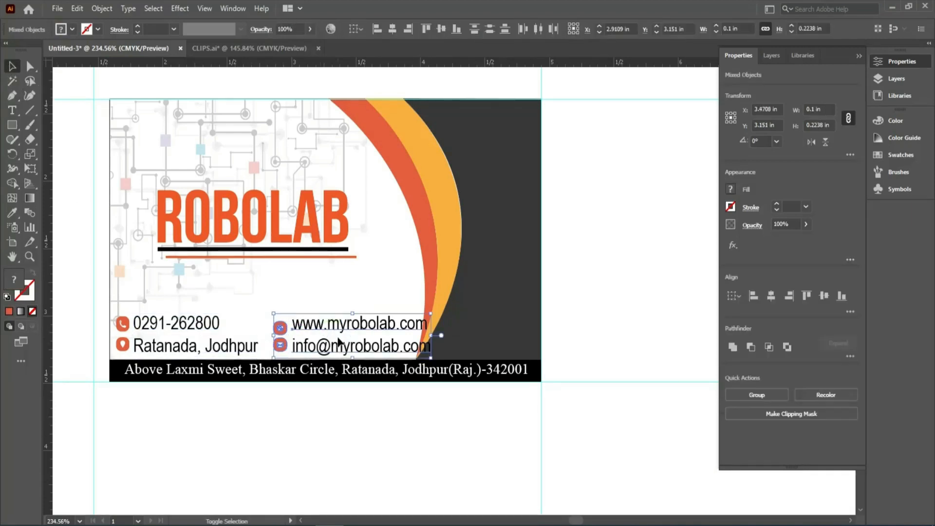
{"action": "key", "text": "shift+Left"}
{"action": "key", "text": "Right"}
{"action": "key", "text": "Right"}
{"action": "key", "text": "Right"}
{"action": "key", "text": "Right"}
{"action": "key", "text": "Right"}
{"action": "key", "text": "Right"}
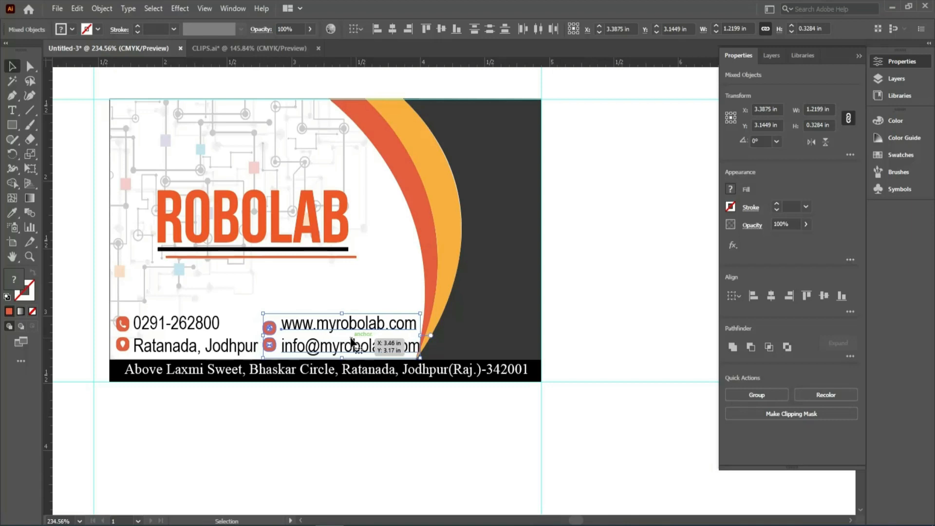
{"action": "left_click", "coordinate": [385, 436]}
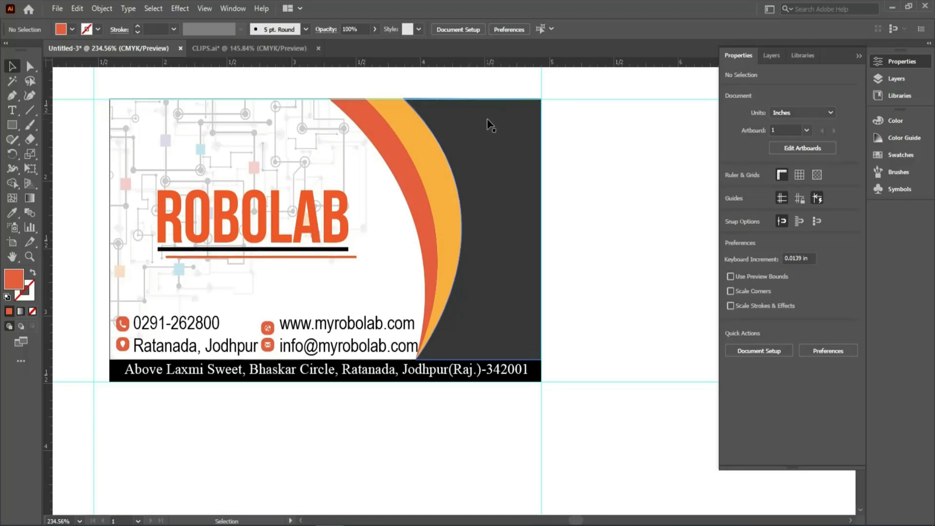
Send the dark grey shape behind the cardholder's name and fill the name with white.
{"action": "left_click", "coordinate": [503, 122]}
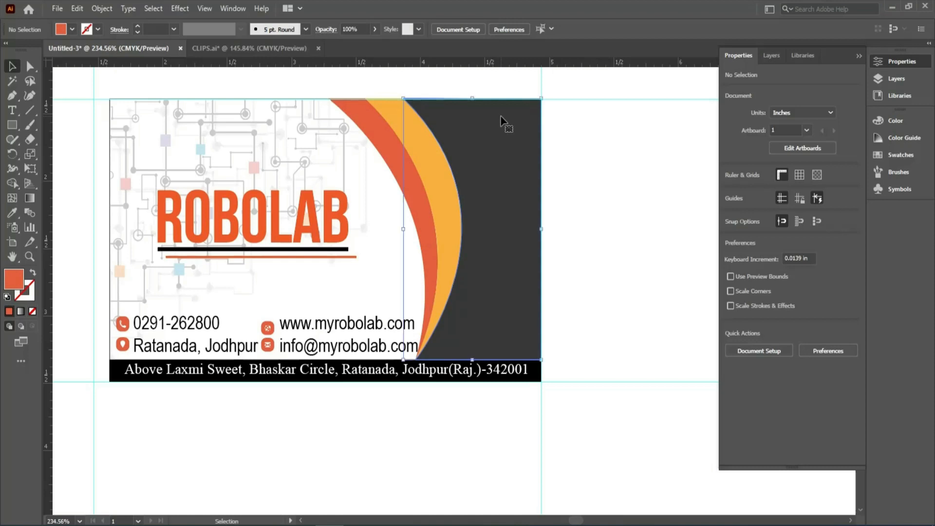
{"action": "key", "text": "ctrl+["}
{"action": "left_click", "coordinate": [487, 119]}
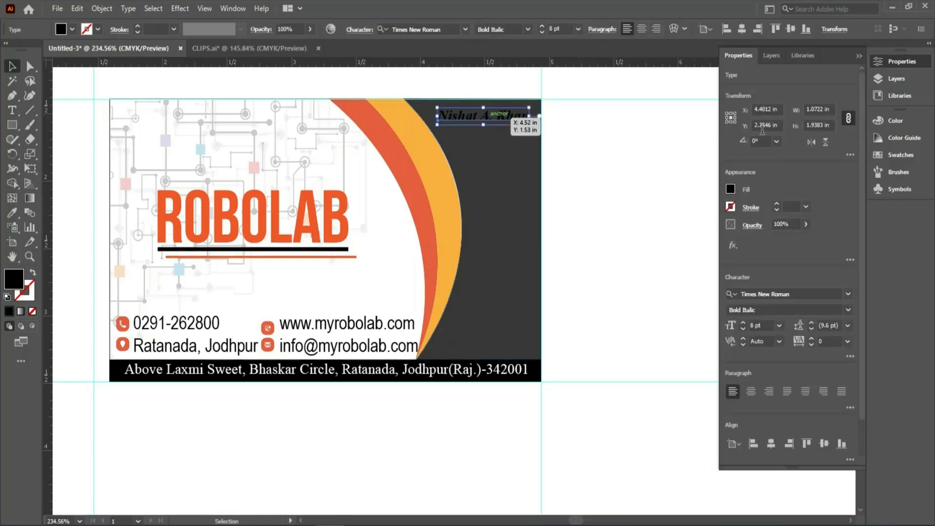
{"action": "left_click", "coordinate": [731, 189]}
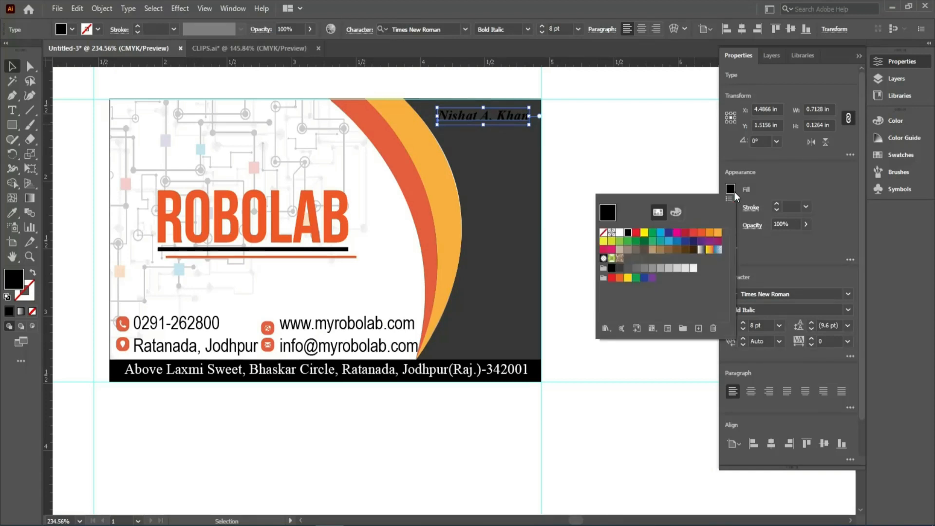
{"action": "left_click", "coordinate": [620, 233]}
{"action": "left_click", "coordinate": [589, 142]}
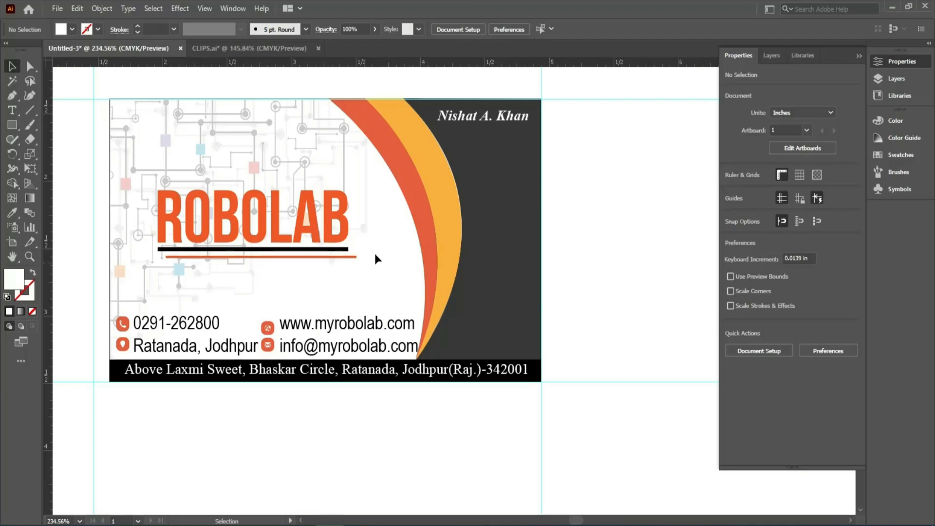
Undo the trial move of the ROBOLAB logo and ungroup the logo from its underlines.
{"action": "left_click", "coordinate": [327, 213]}
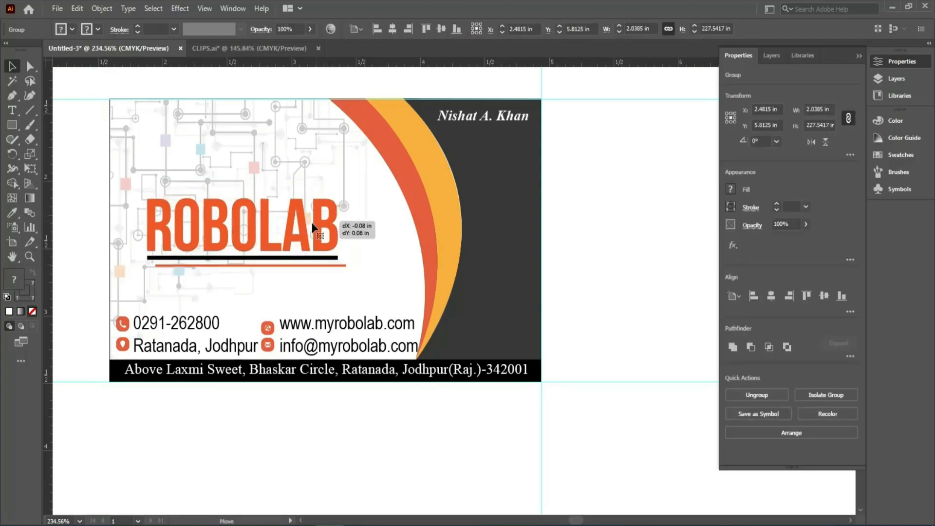
{"action": "key", "text": "ctrl"}
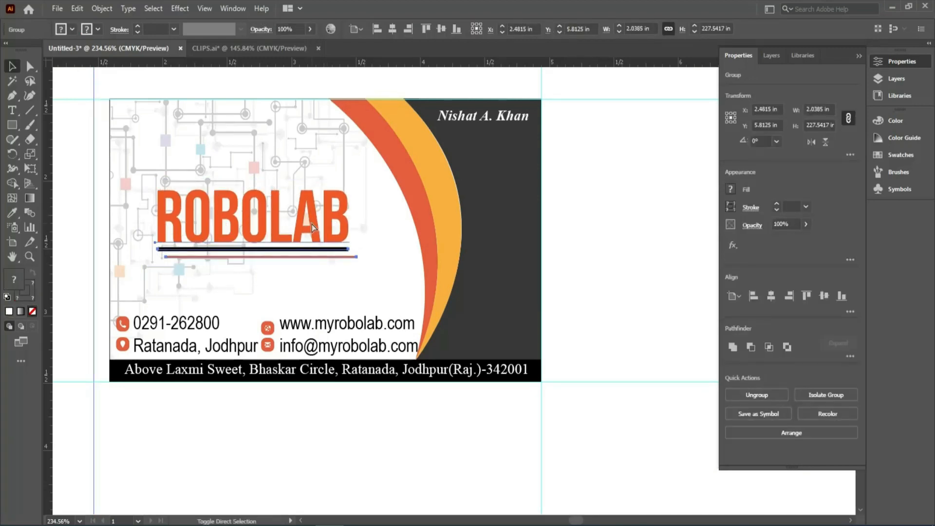
{"action": "key", "text": "ctrl+shift+g"}
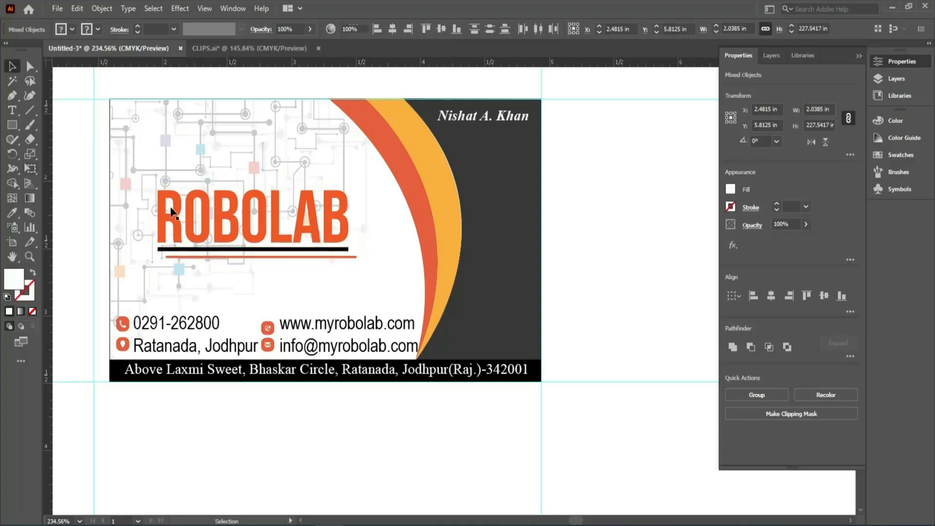
Add an Outer Glow effect to the ROBOLAB text only and set its blend mode to Normal.
{"action": "key", "text": "ctrl+shift+a"}
{"action": "left_click", "coordinate": [178, 214]}
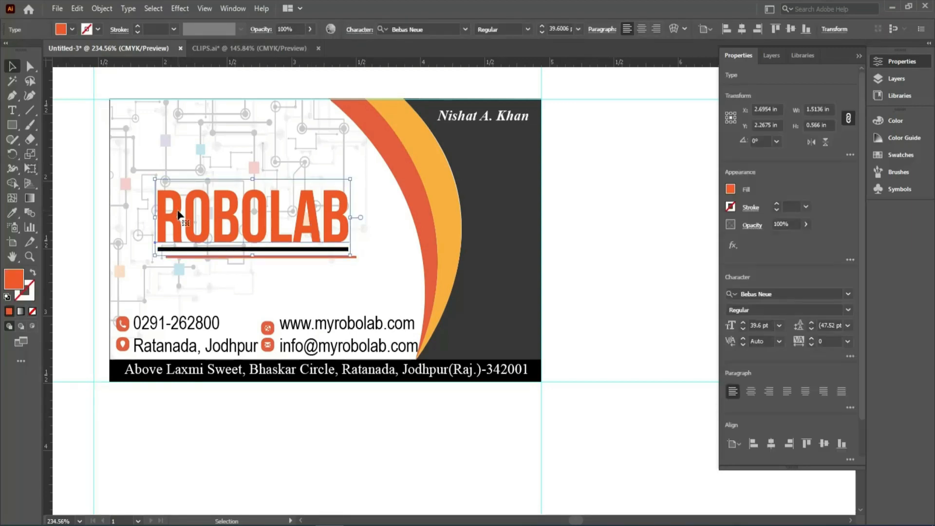
{"action": "left_click", "coordinate": [174, 10]}
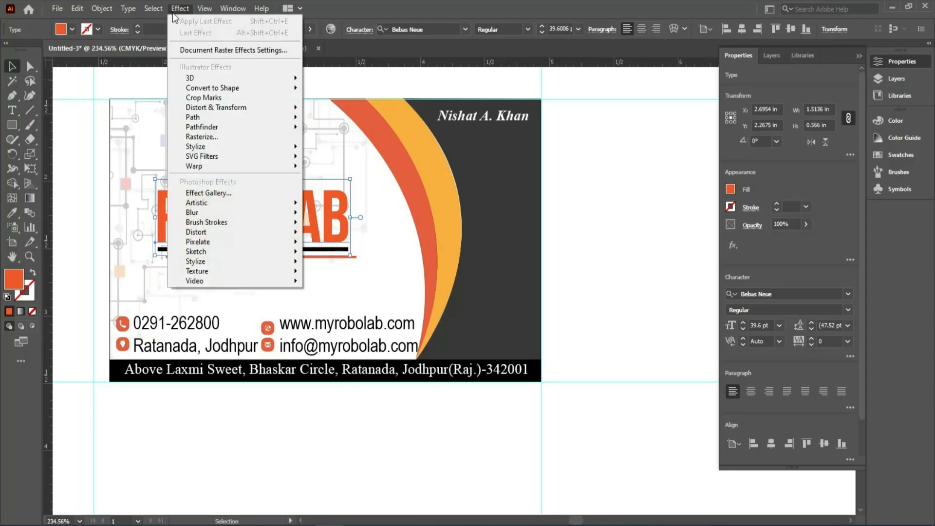
{"action": "mouse_move", "coordinate": [230, 149]}
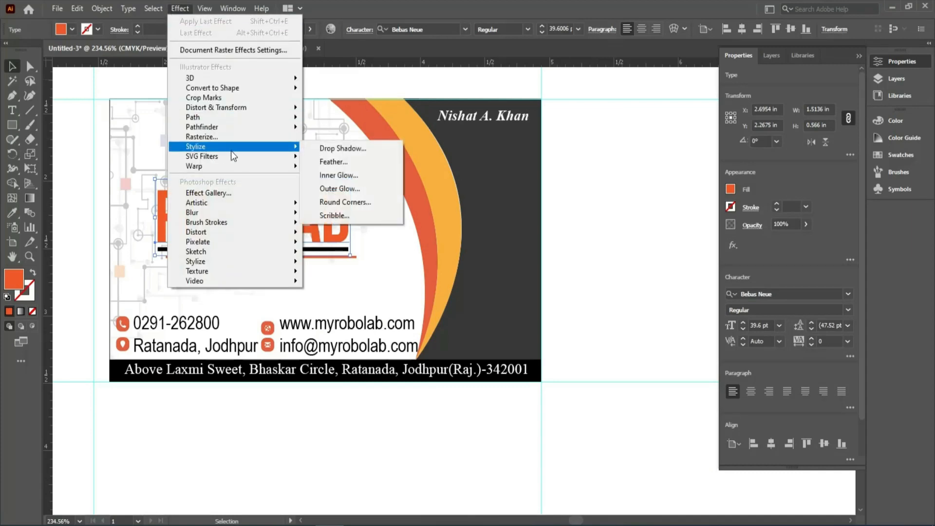
{"action": "left_click", "coordinate": [344, 189]}
{"action": "left_click_drag", "start_coordinate": [432, 203], "coordinate": [532, 65]}
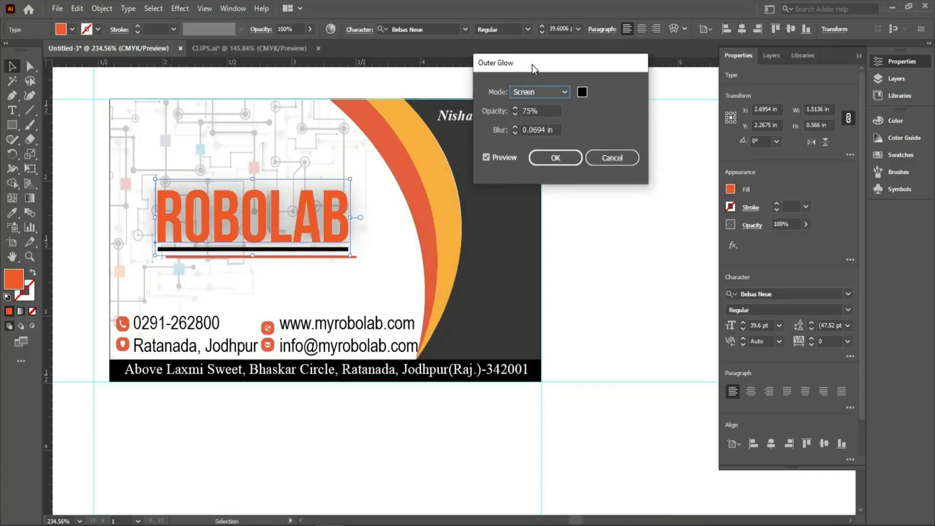
{"action": "left_click", "coordinate": [564, 92]}
{"action": "left_click", "coordinate": [536, 102]}
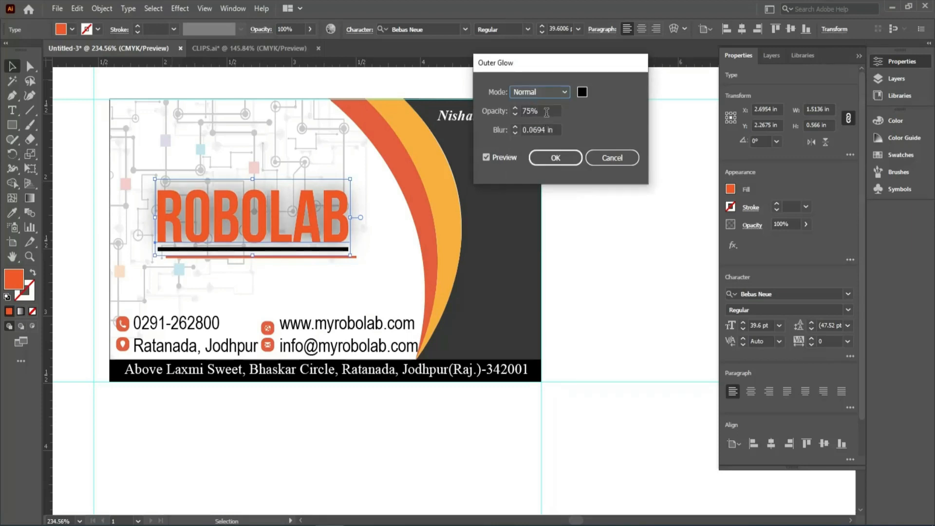
Set the outer glow's opacity to 100% and its blur to 0.1 in, and refresh the preview.
{"action": "double_click", "coordinate": [547, 112]}
{"action": "type", "text": "100"}
{"action": "left_click_drag", "start_coordinate": [555, 131], "coordinate": [522, 130]}
{"action": "type", "text": "0.1"}
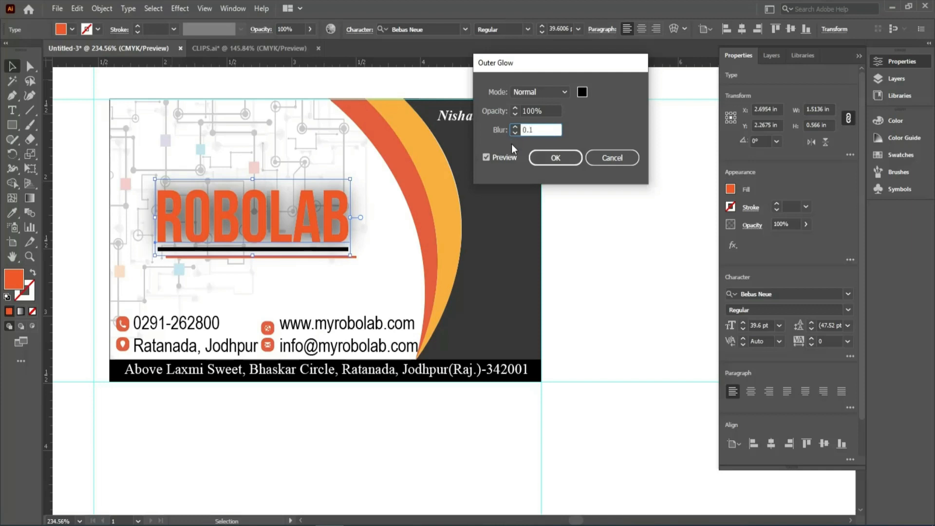
{"action": "left_click", "coordinate": [490, 156]}
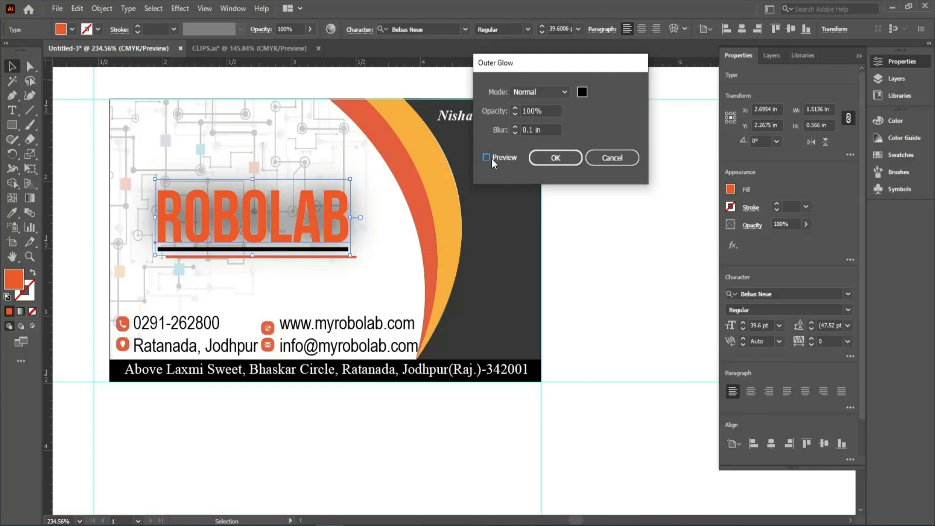
Set the outer glow's blur to 0.01 in, apply the effect to the ROBOLAB text and deselect it.
{"action": "left_click", "coordinate": [531, 130]}
{"action": "type", "text": "0"}
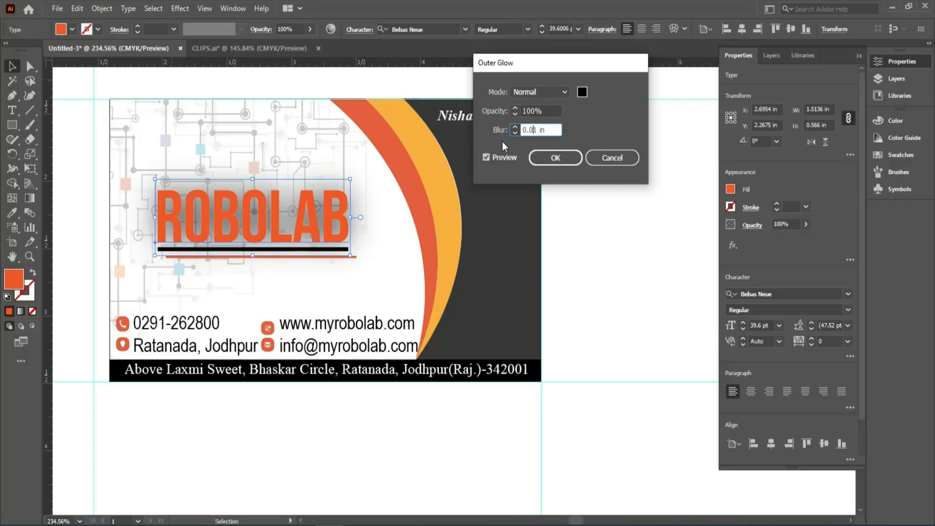
{"action": "left_click", "coordinate": [490, 160]}
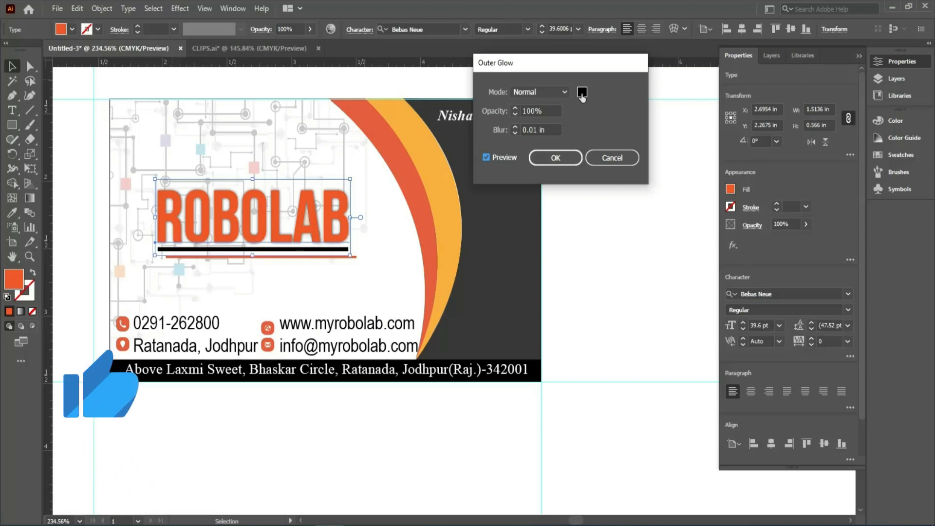
{"action": "left_click", "coordinate": [565, 158]}
{"action": "left_click", "coordinate": [580, 146]}
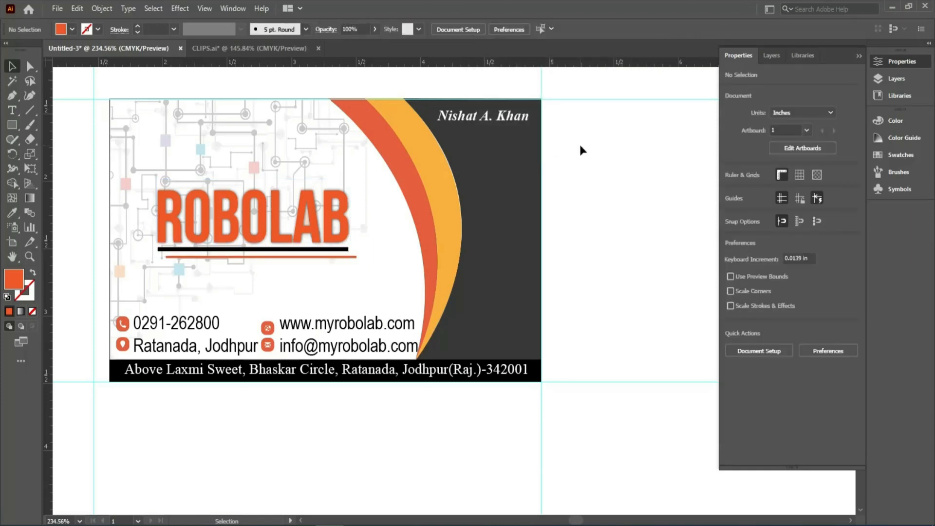